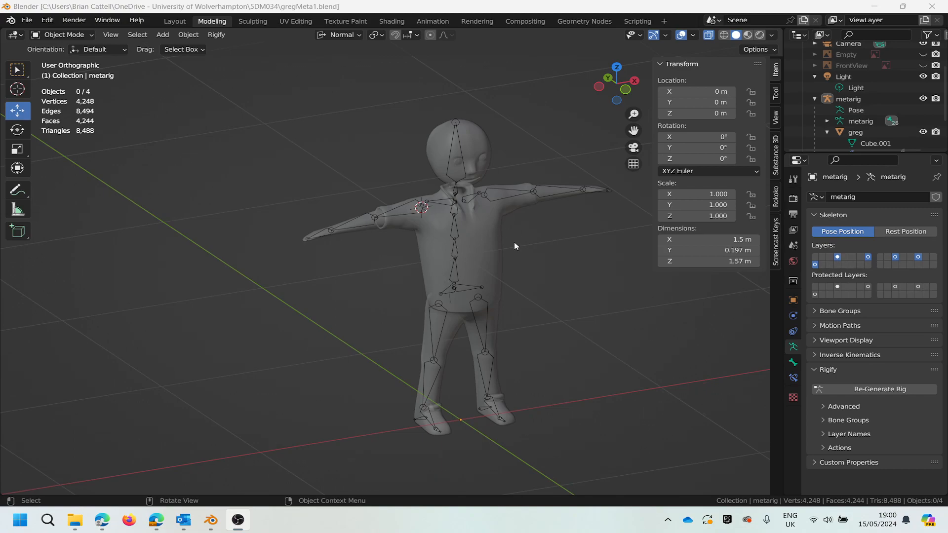
Step: Hide the greg mesh and the metarig armature in the scene
left_click(922, 131)
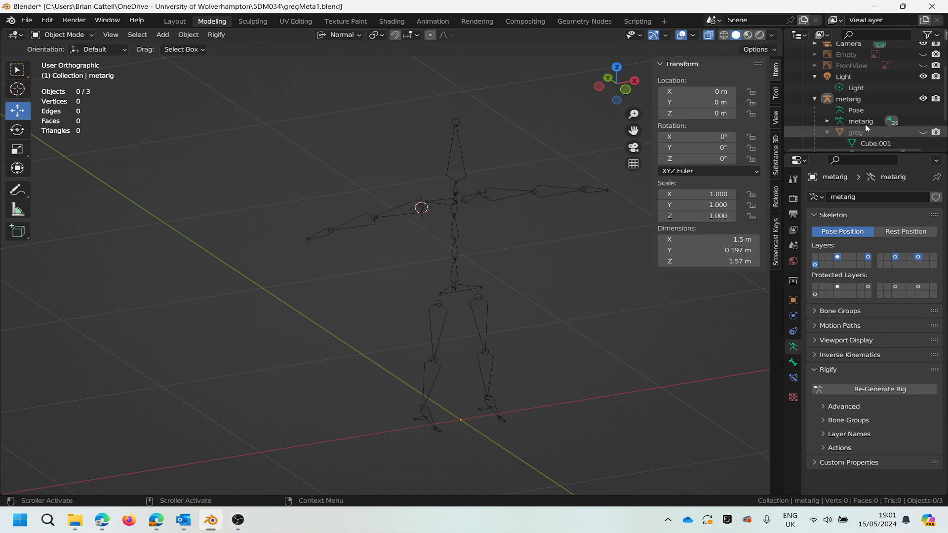
left_click(922, 99)
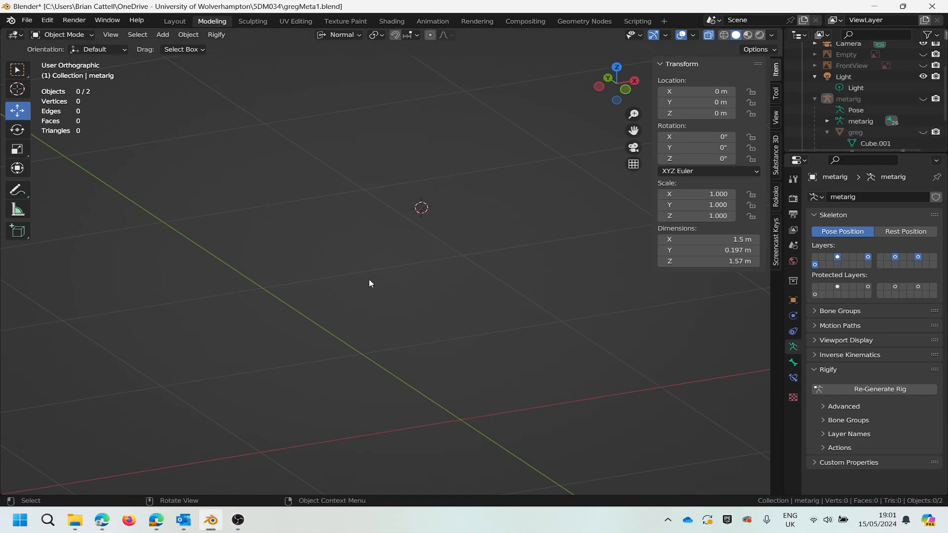
scroll(308, 235, "down", 2)
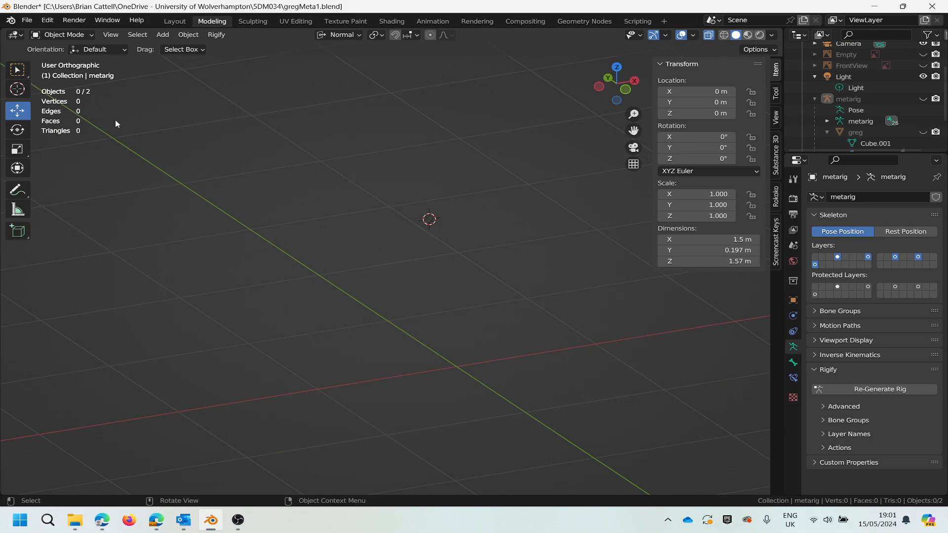
Step: Start an FBX import, enlarge the file browser window, and choose Walk_Stumble.fbx from the Documents folder
left_click(26, 20)
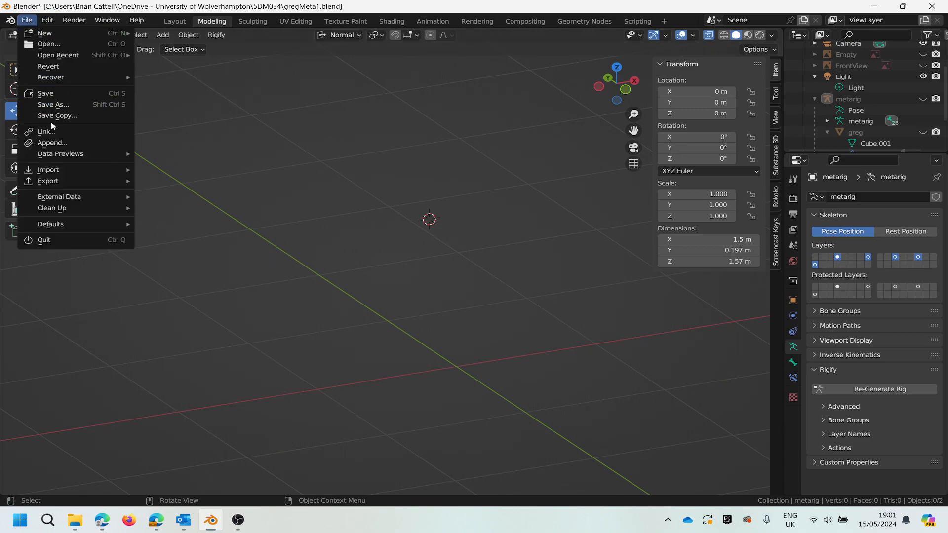
mouse_move(93, 169)
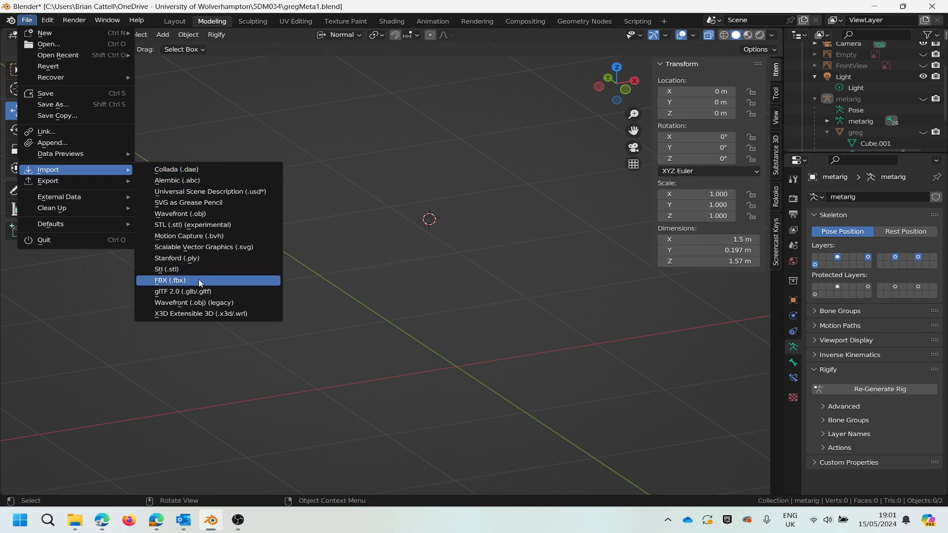
left_click(200, 280)
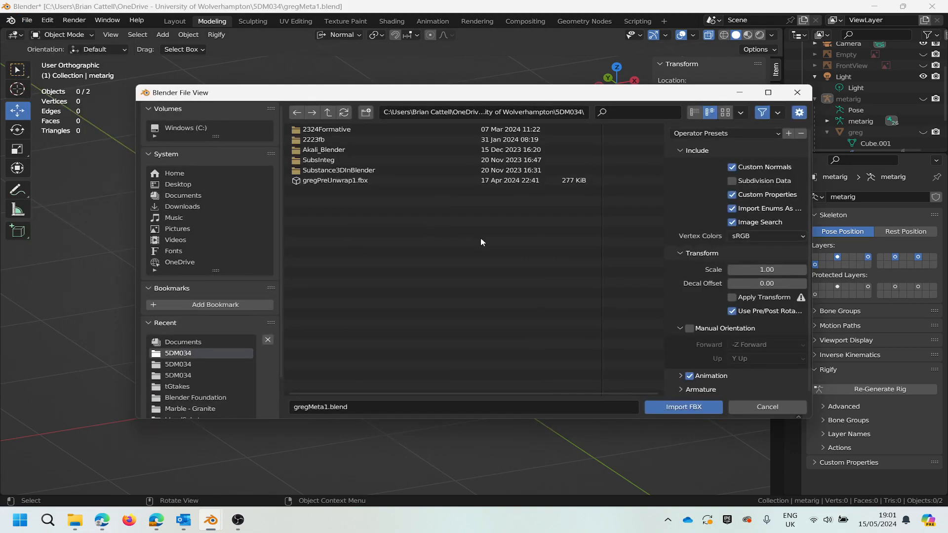
left_click_drag(311, 100, 283, 59)
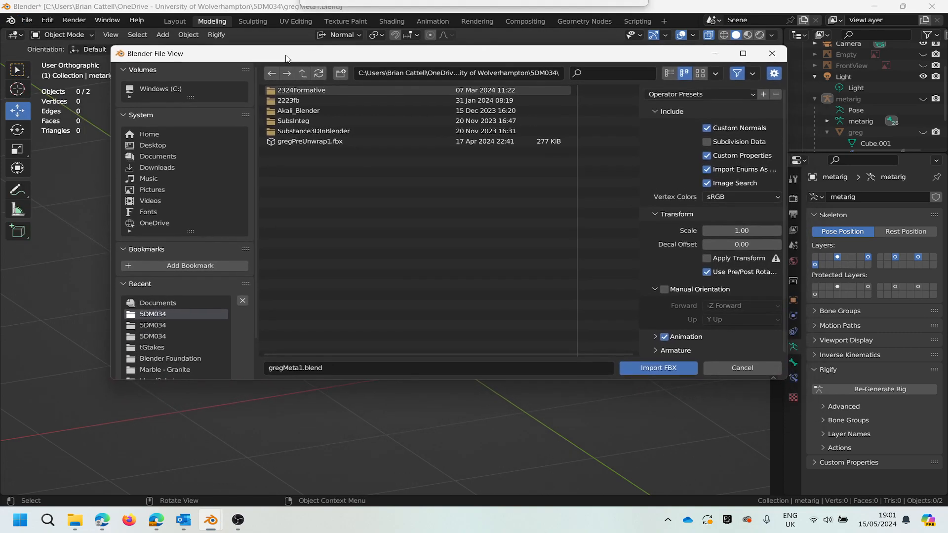
left_click_drag(706, 378, 711, 463)
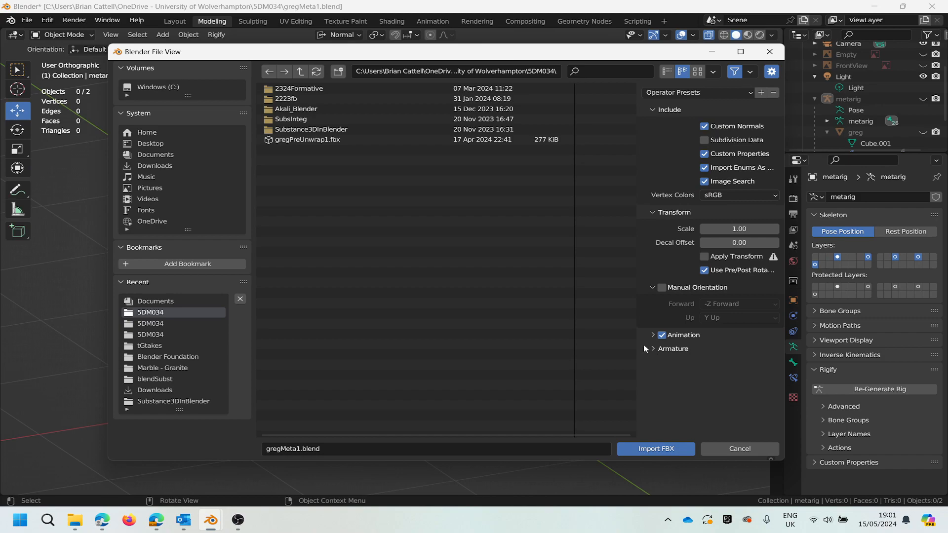
left_click(166, 155)
left_click(618, 213)
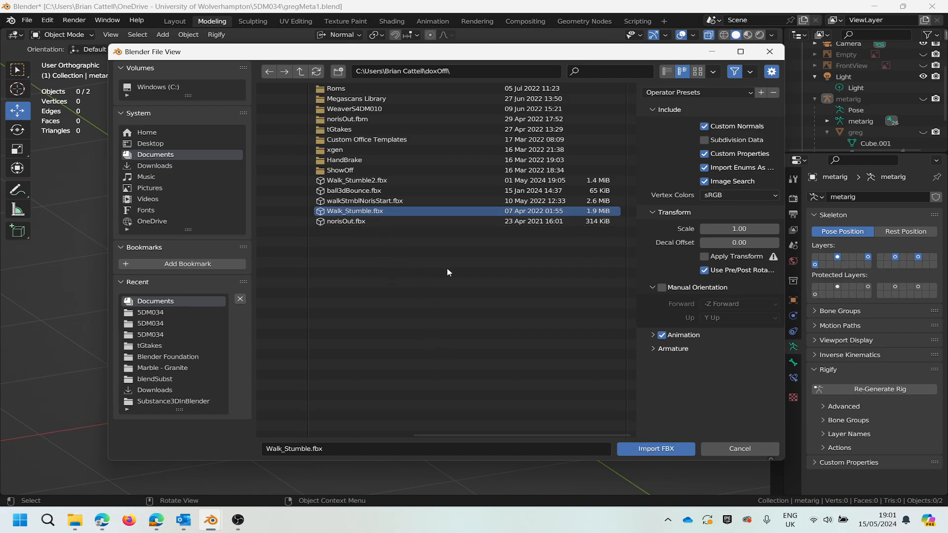
Step: Enable Ignore Leaf Bones and Automatic Bone Orientation in the armature options and import the FBX
left_click(654, 349)
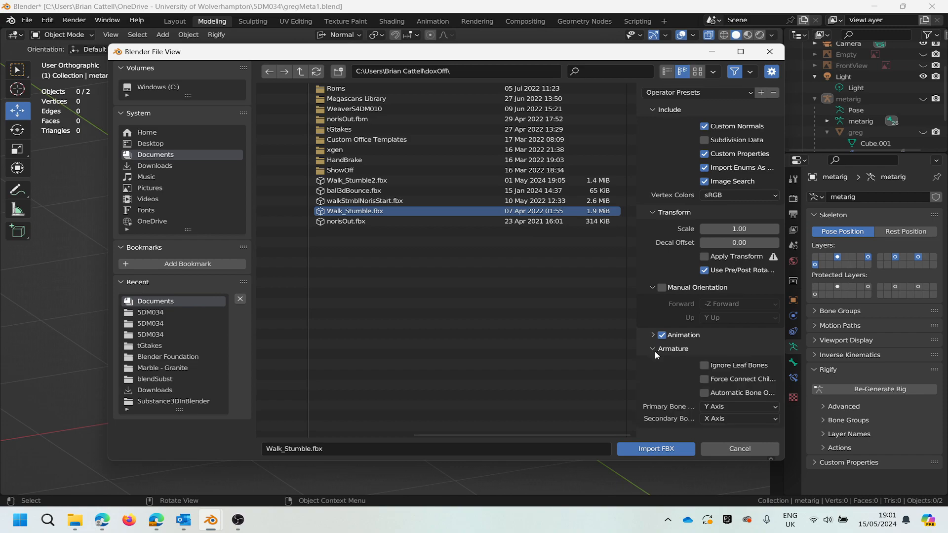
left_click(706, 393)
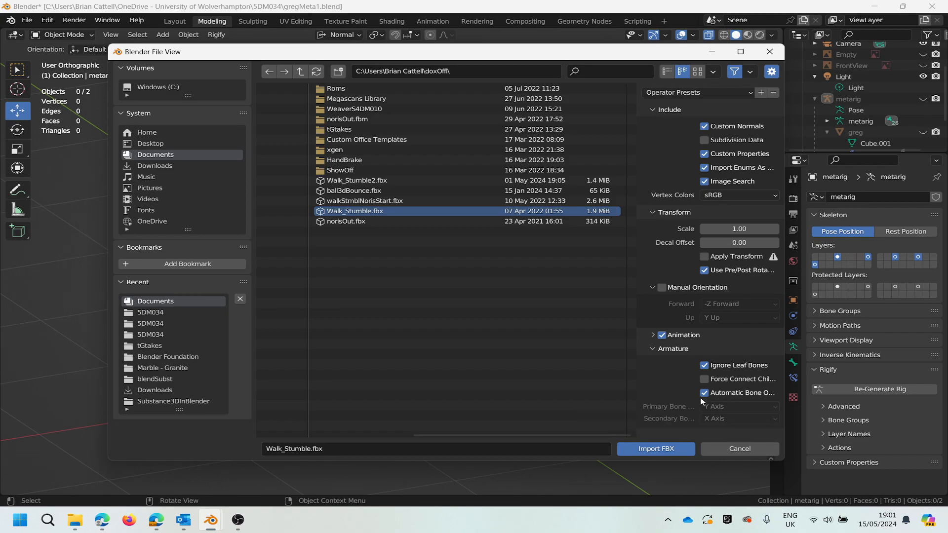
left_click(659, 449)
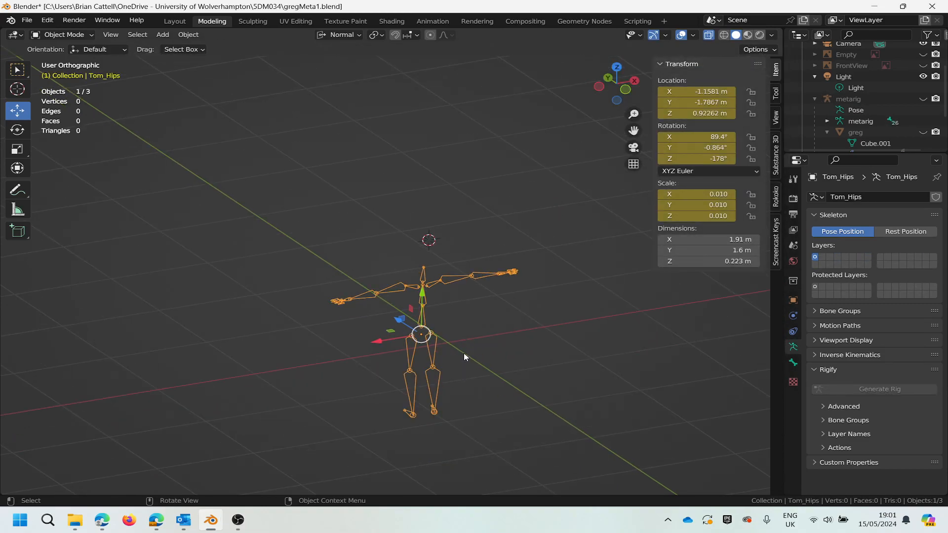
Step: Examine the imported Tom_Hips skeleton up close and from the front
scroll(464, 353, "down", 2)
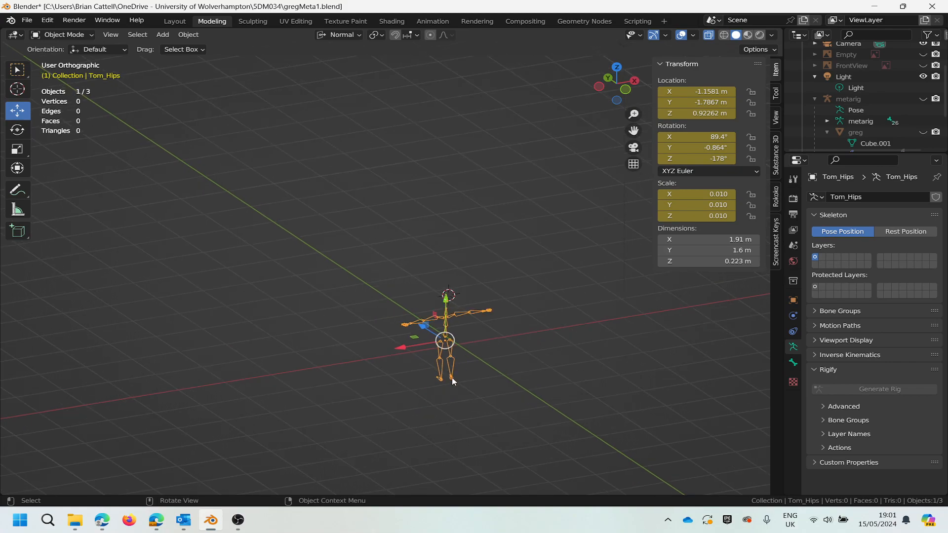
scroll(446, 383, "up", 3)
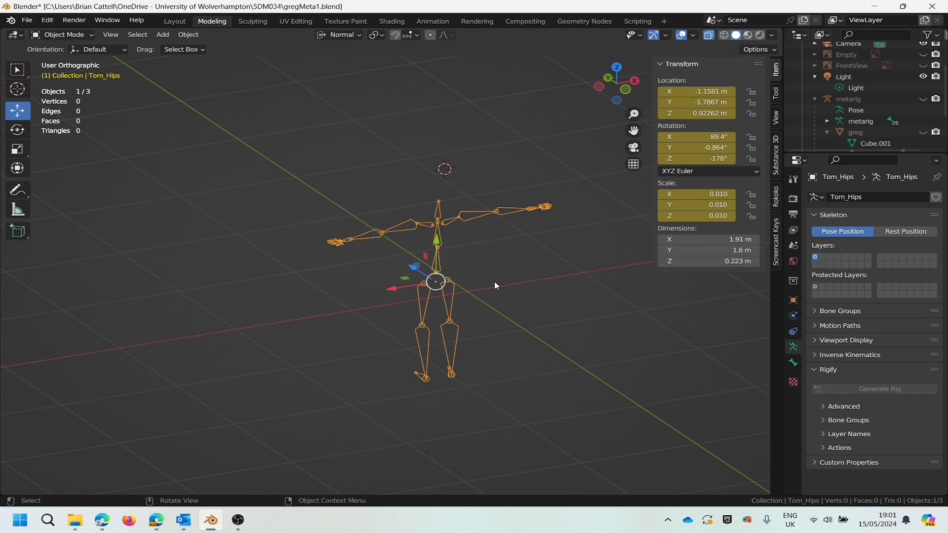
scroll(495, 282, "down", 1)
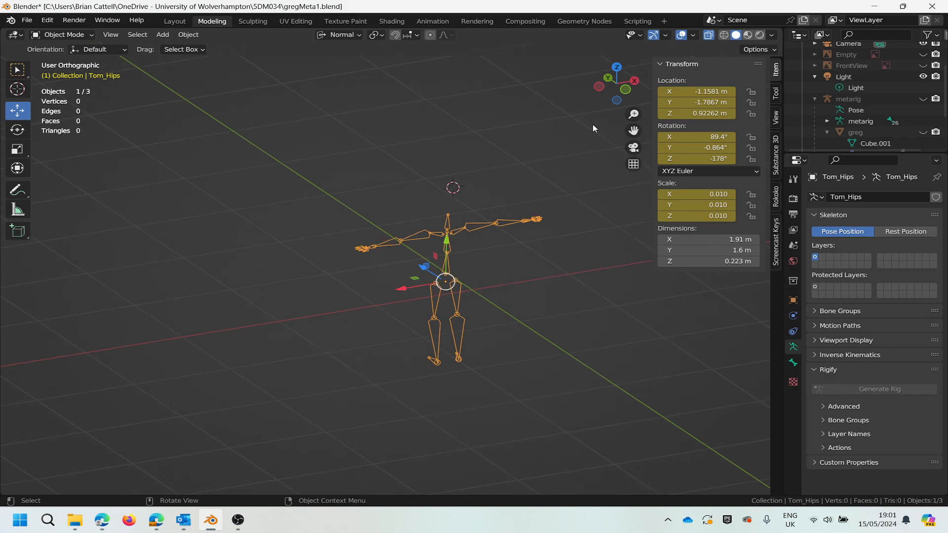
middle_click_drag(426, 384, 645, 299)
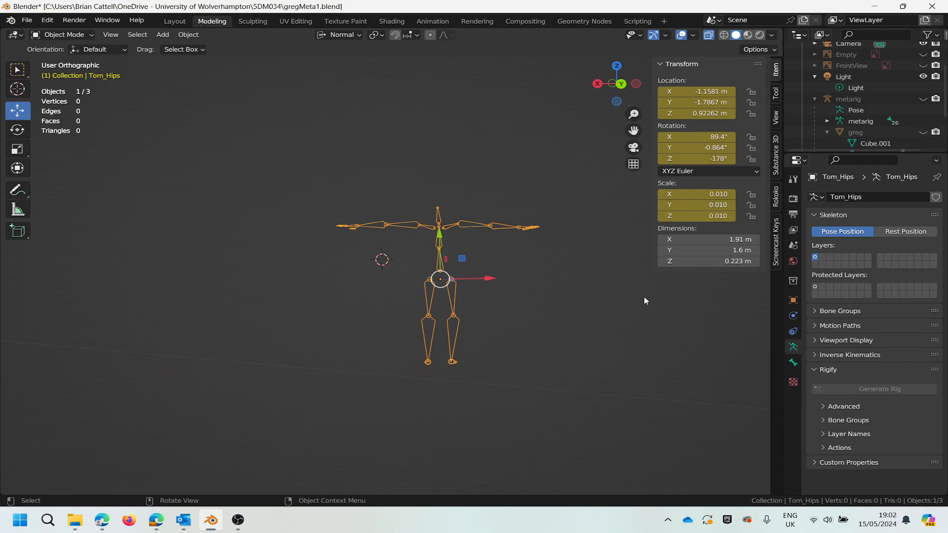
scroll(525, 323, "up", 1)
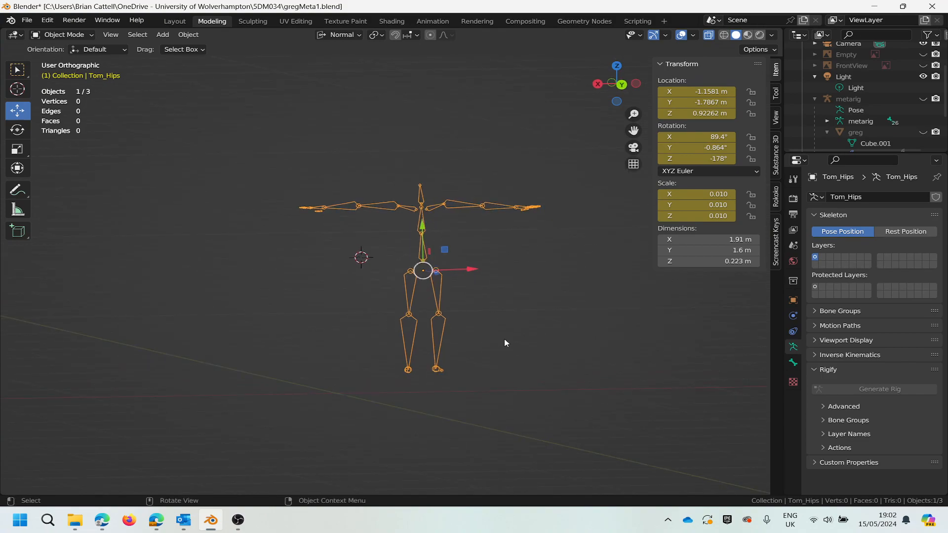
scroll(505, 339, "up", 1)
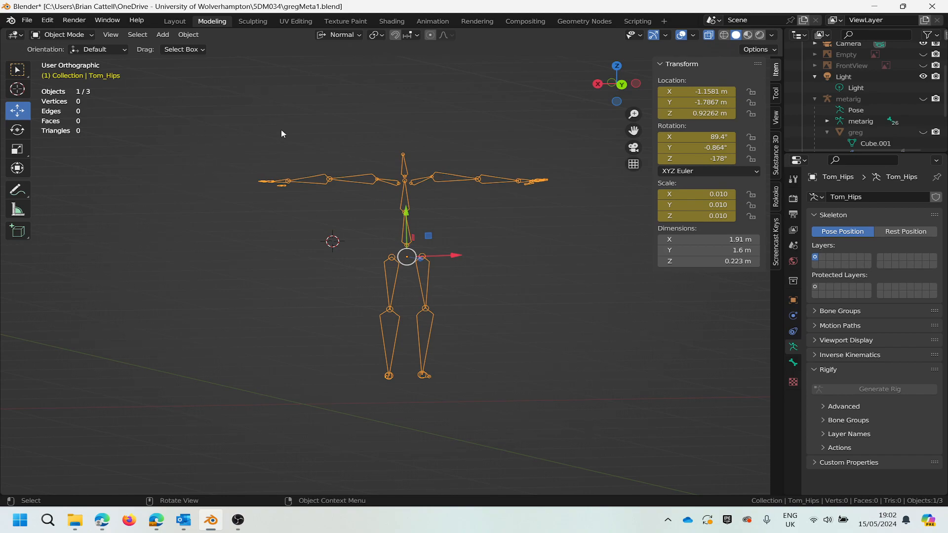
Step: Switch to the Animation workspace and widen the main viewport by narrowing the camera view beside it
left_click(432, 22)
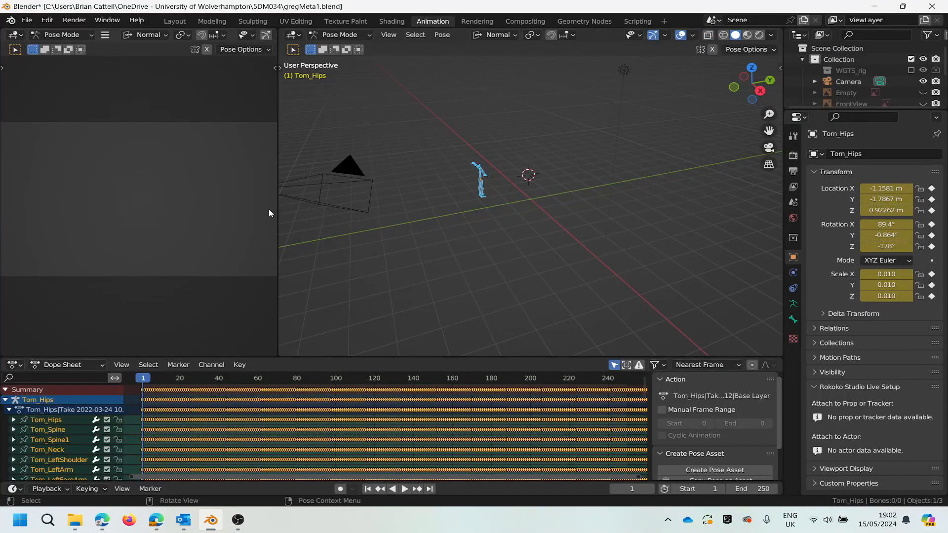
left_click_drag(277, 205, 206, 205)
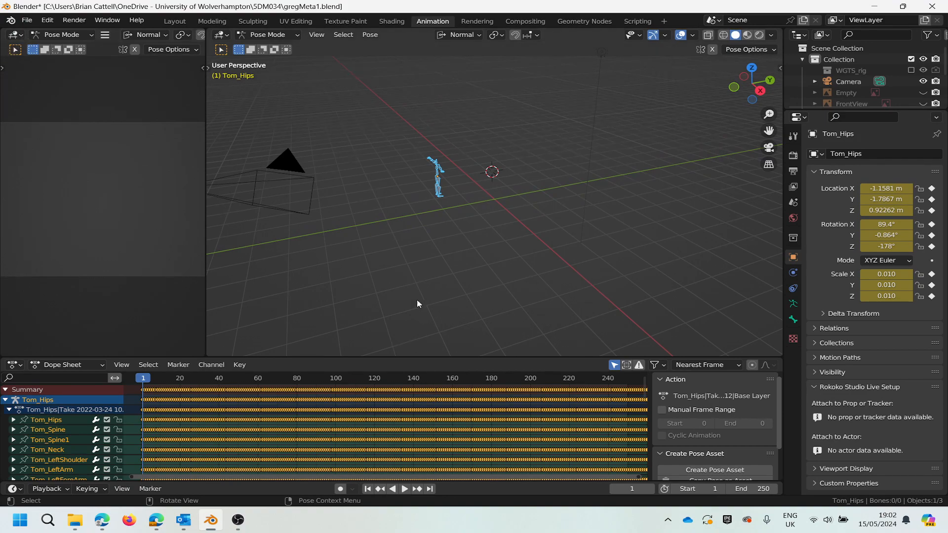
scroll(435, 168, "up", 2)
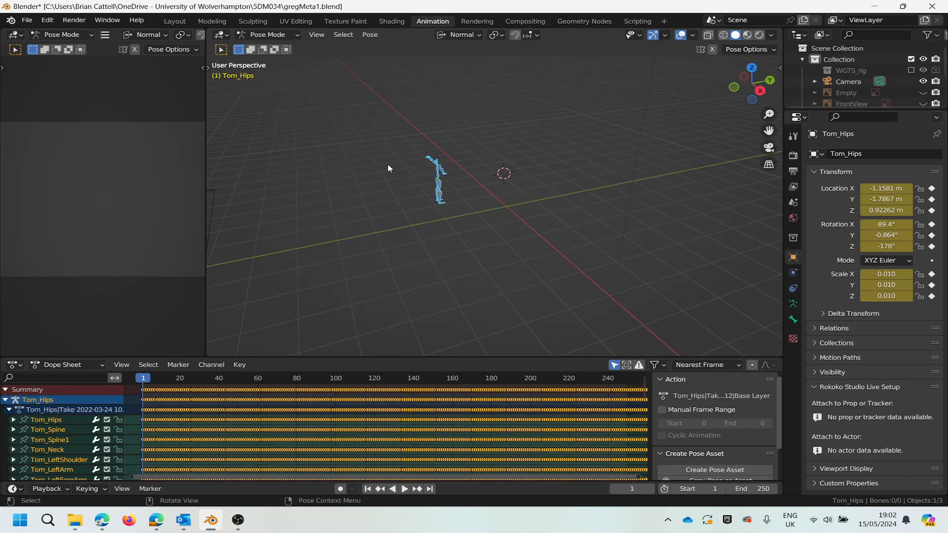
scroll(425, 192, "up", 4)
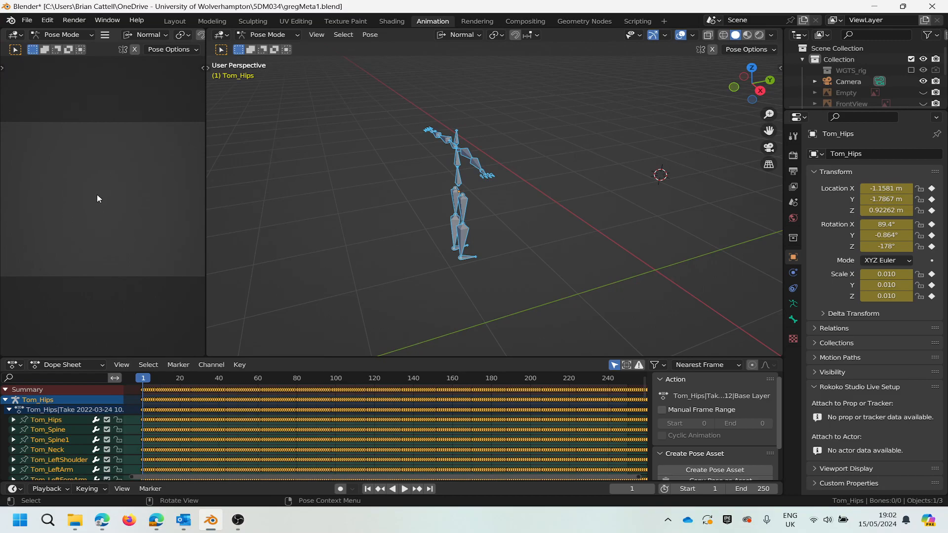
Step: Change the narrow camera viewport into a Nonlinear Animation editor
left_click(15, 35)
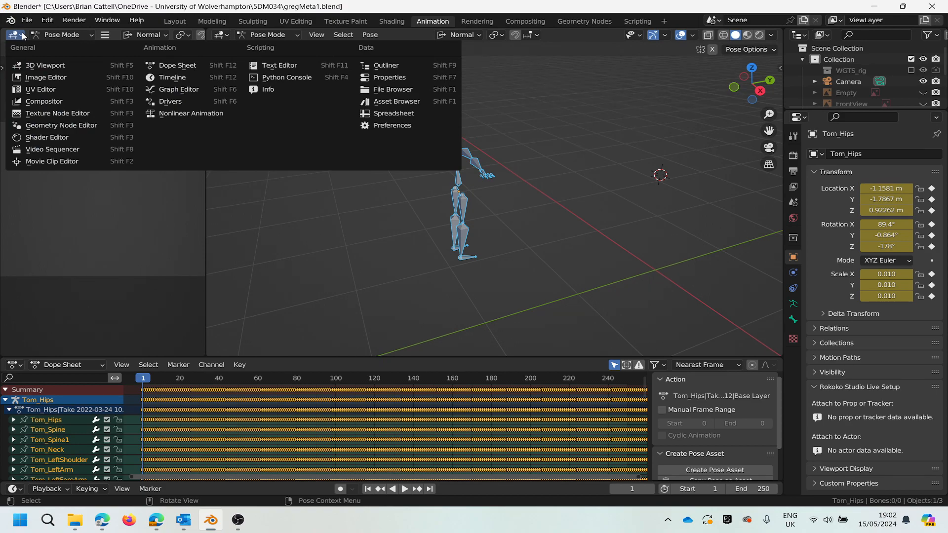
left_click(23, 35)
left_click(17, 37)
left_click(179, 113)
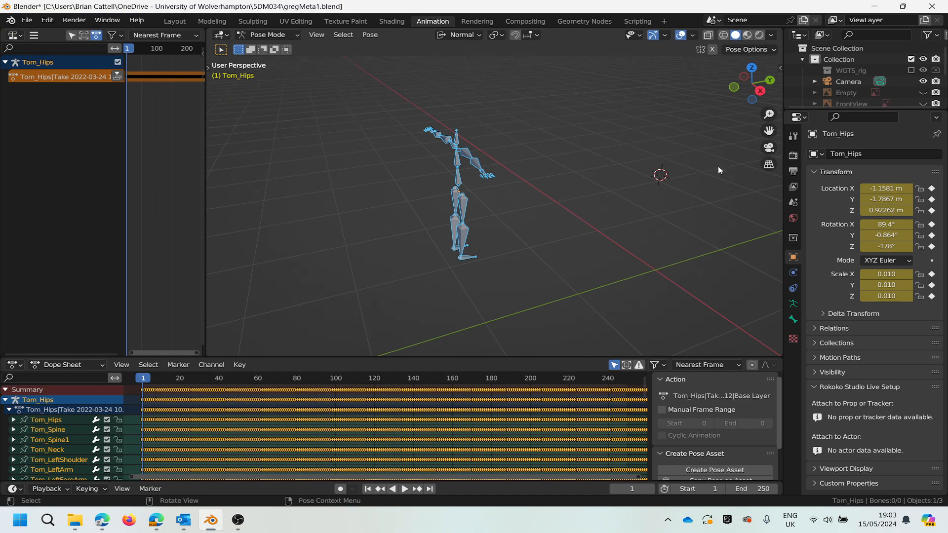
Step: Set the viewport to orthographic, face the skeleton from the front, and play back the imported animation briefly
left_click(767, 165)
middle_click_drag(510, 236, 417, 186)
scroll(416, 126, "up", 2)
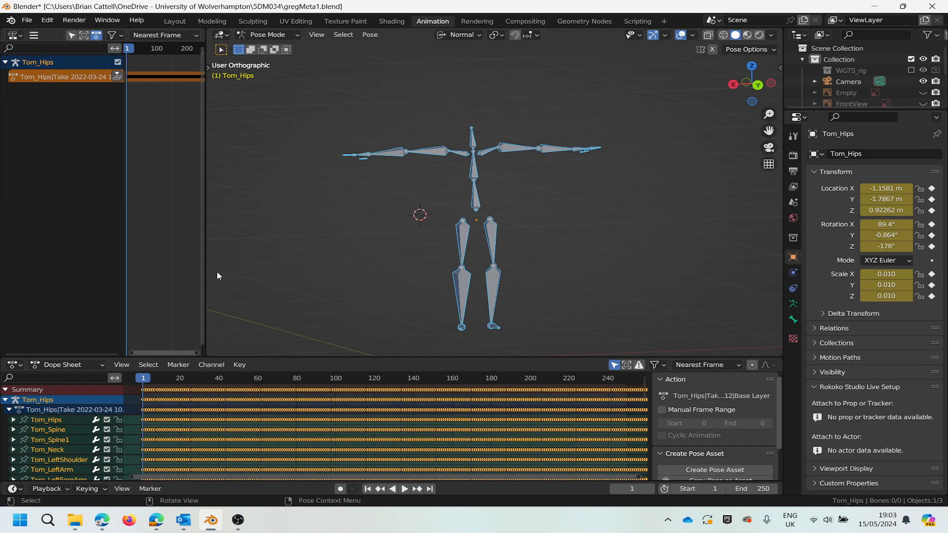
left_click(403, 490)
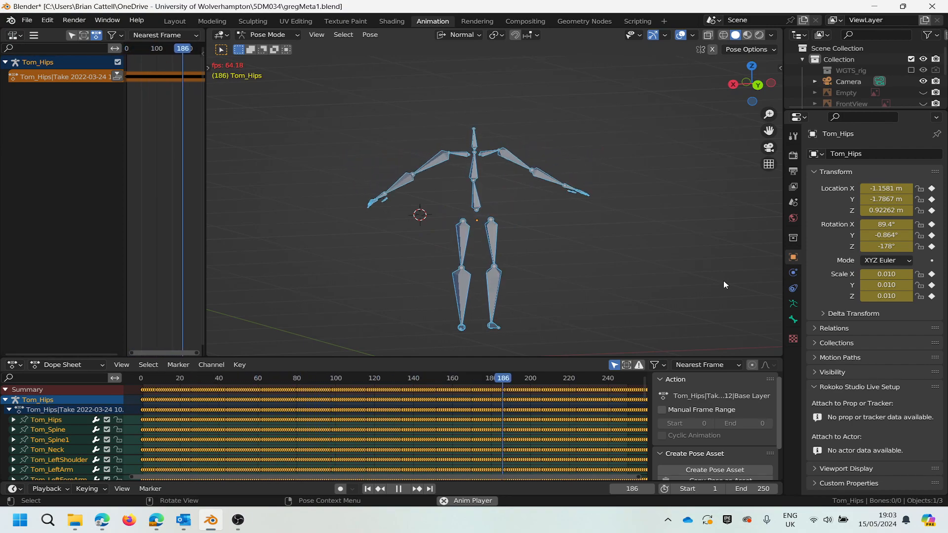
left_click(397, 489)
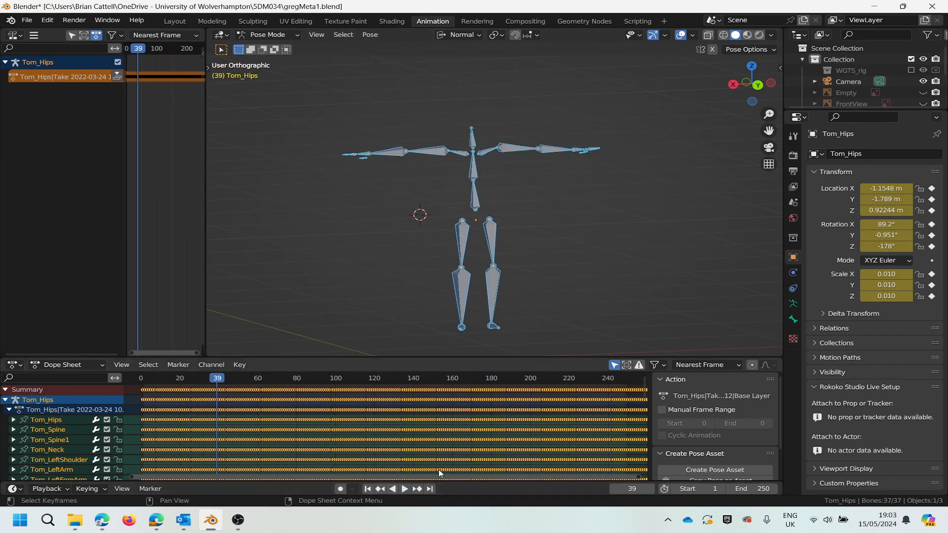
Step: Set the animation's end frame to 1000 and show the scene's output properties
left_click(748, 489)
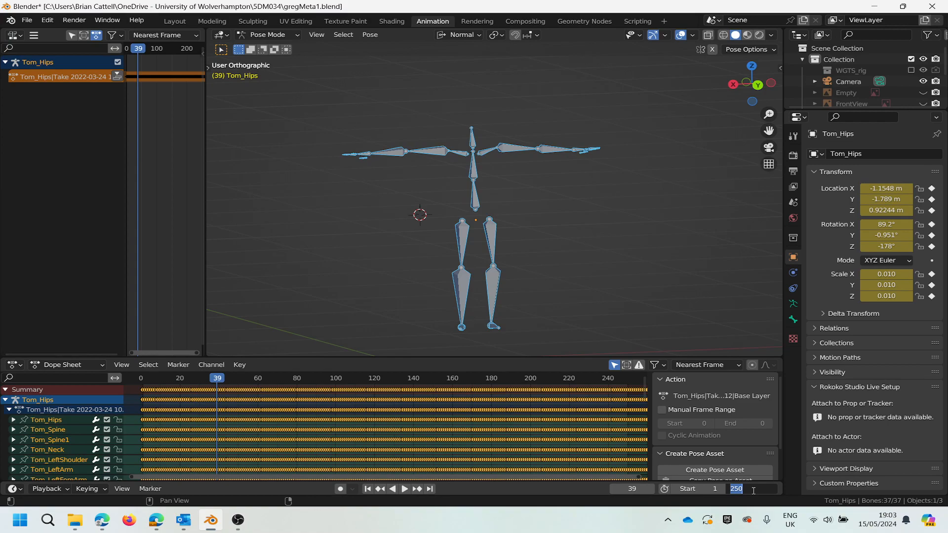
type("1000")
key("Return")
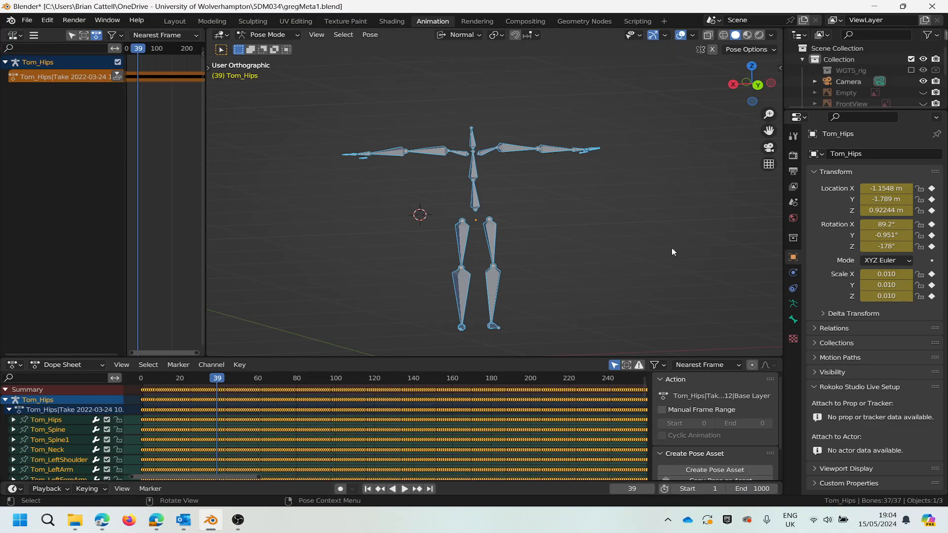
left_click(793, 172)
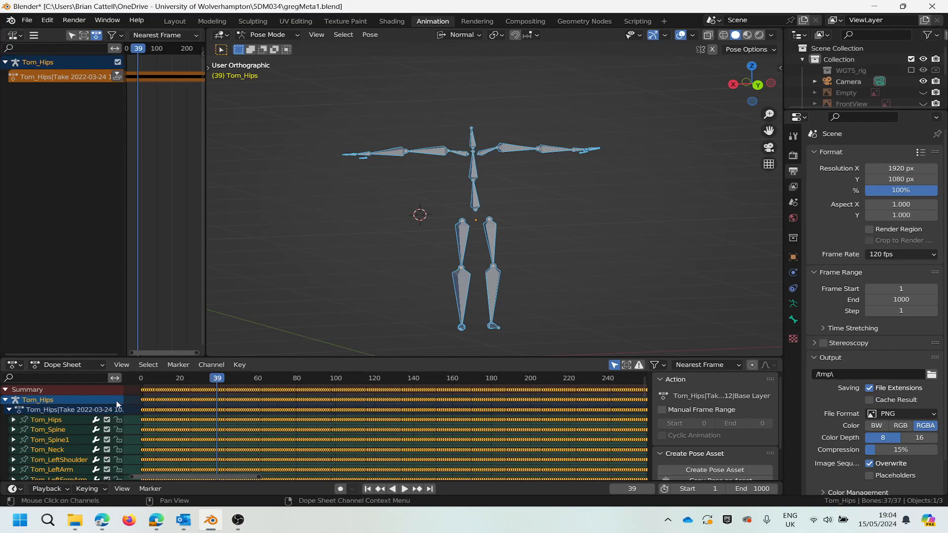
Step: Fit all keyframes in the Dope Sheet, move the playhead to frame 0, and examine the first keyframes
scroll(220, 385, "down", 3)
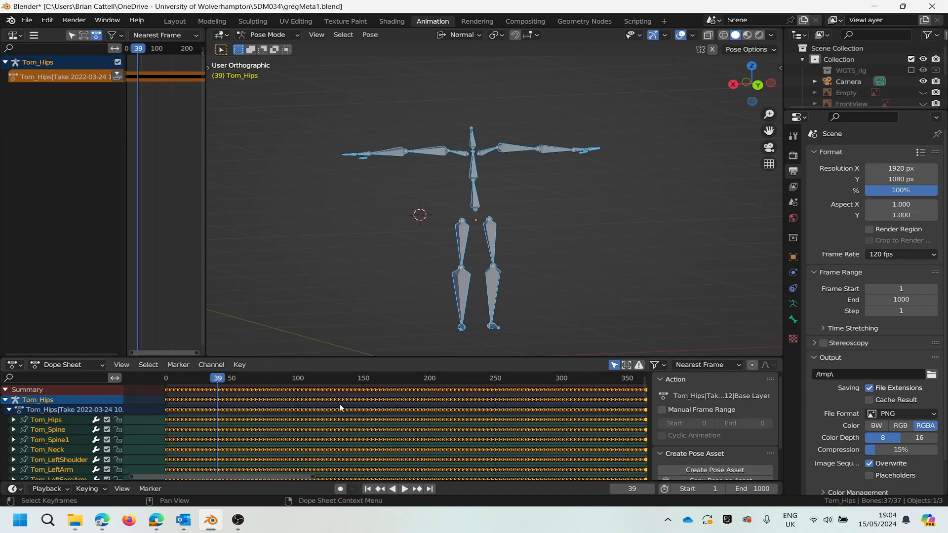
scroll(339, 407, "down", 1)
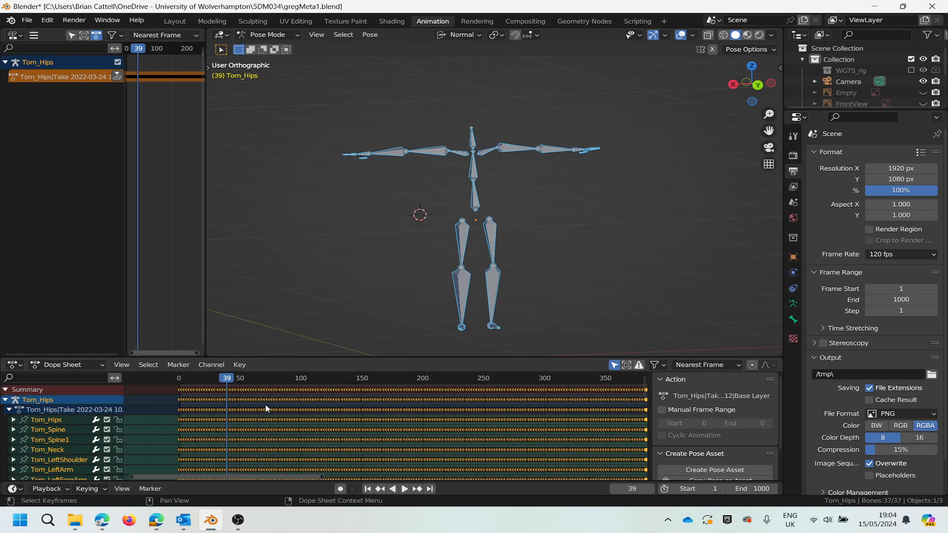
key("Home")
left_click_drag(195, 380, 175, 381)
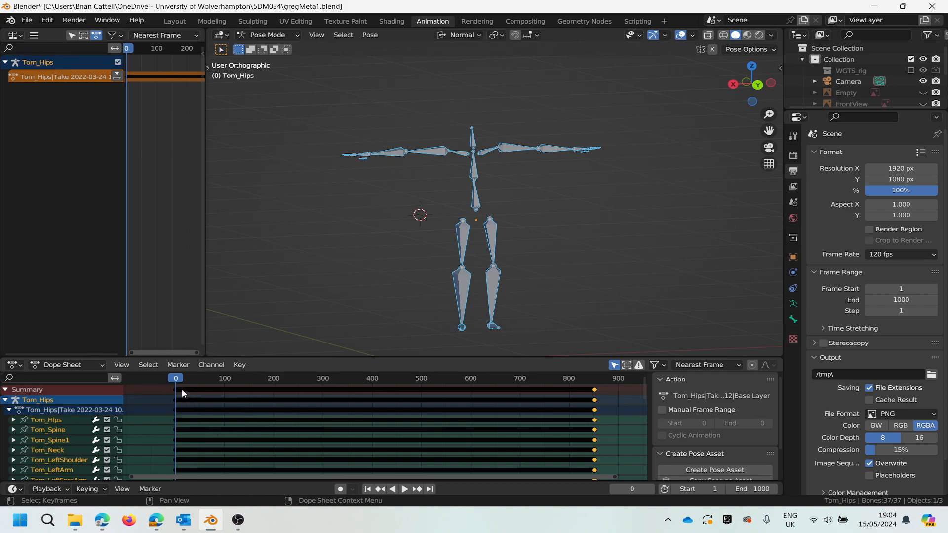
scroll(183, 394, "up", 2)
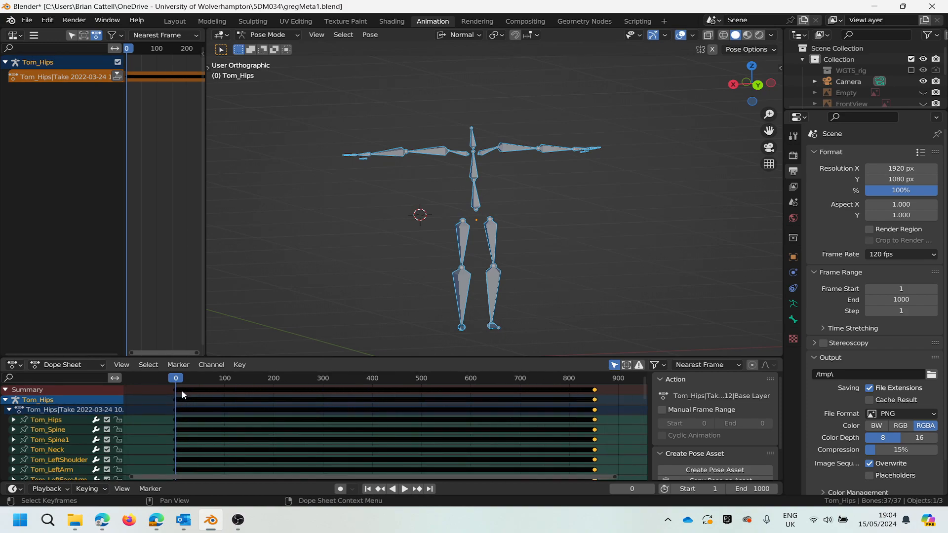
scroll(182, 393, "up", 5)
scroll(159, 394, "up", 3)
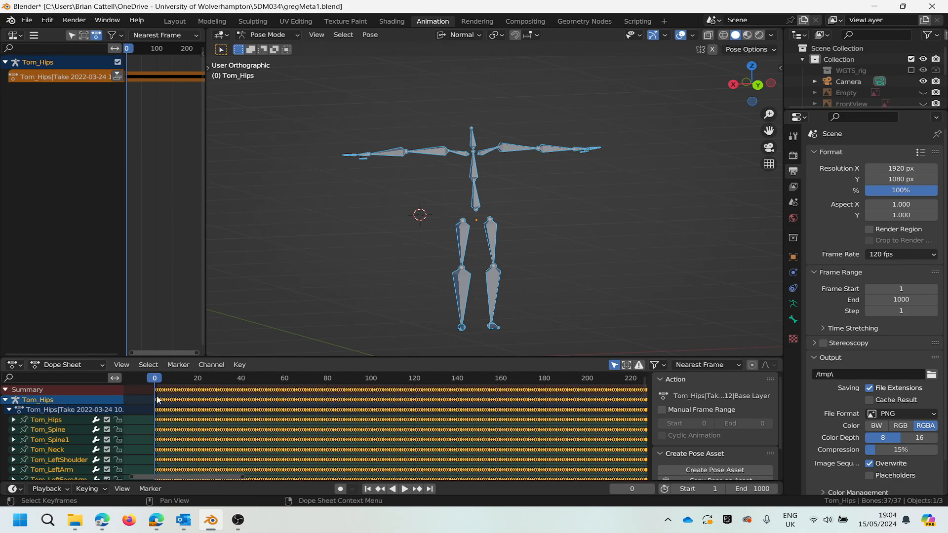
Step: Move the playhead to the first keyframe of the motion at frame 1
scroll(159, 394, "up", 4)
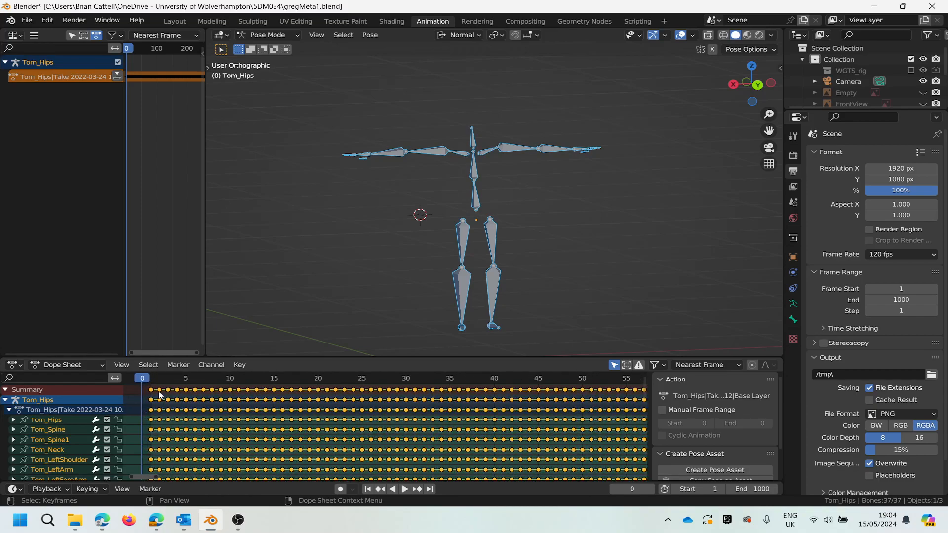
key("space")
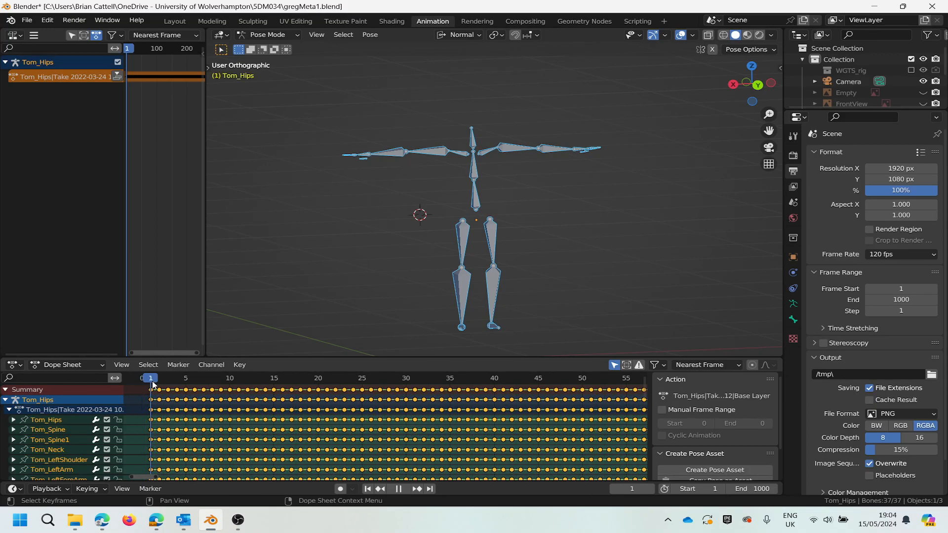
key("space")
Step: Locate the last keyframe of the motion in the Dope Sheet and place the playhead on it at frame 852
scroll(390, 394, "down", 5)
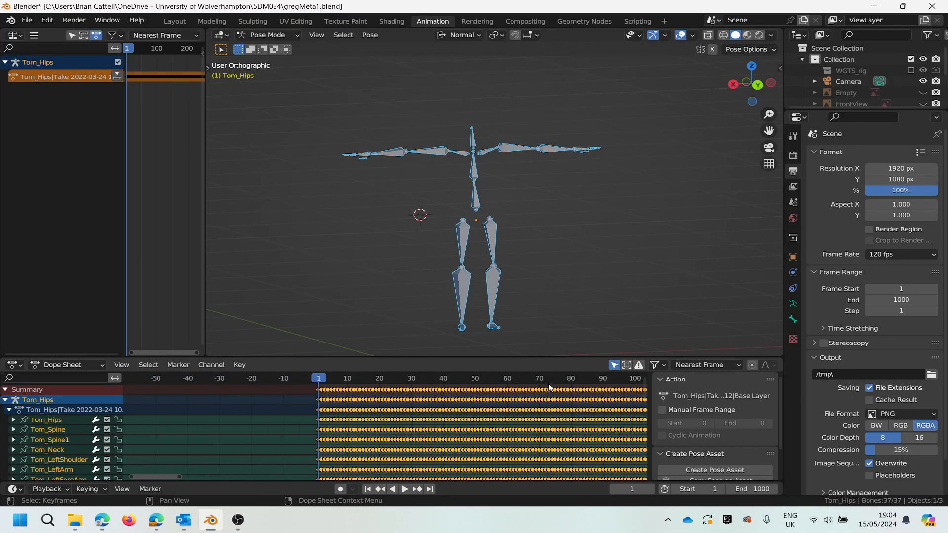
key("Home")
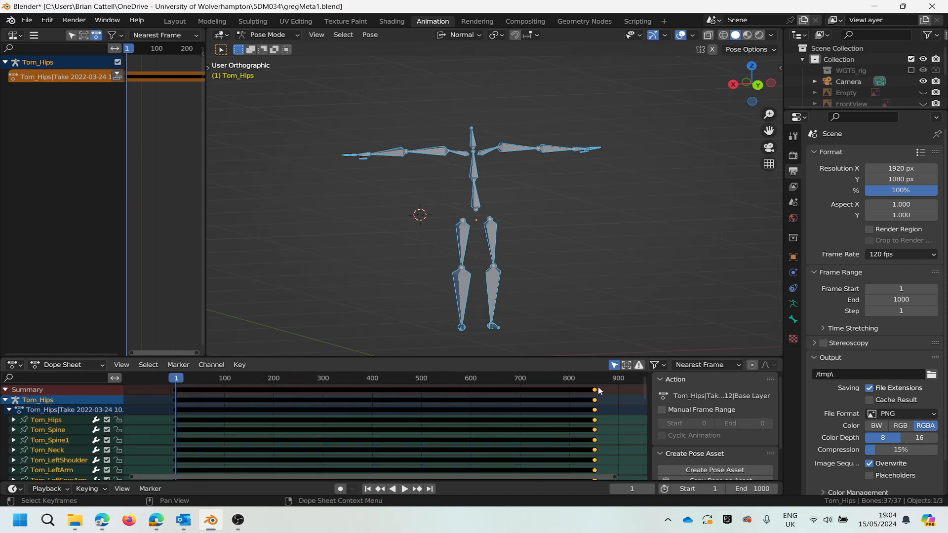
scroll(597, 383, "up", 6)
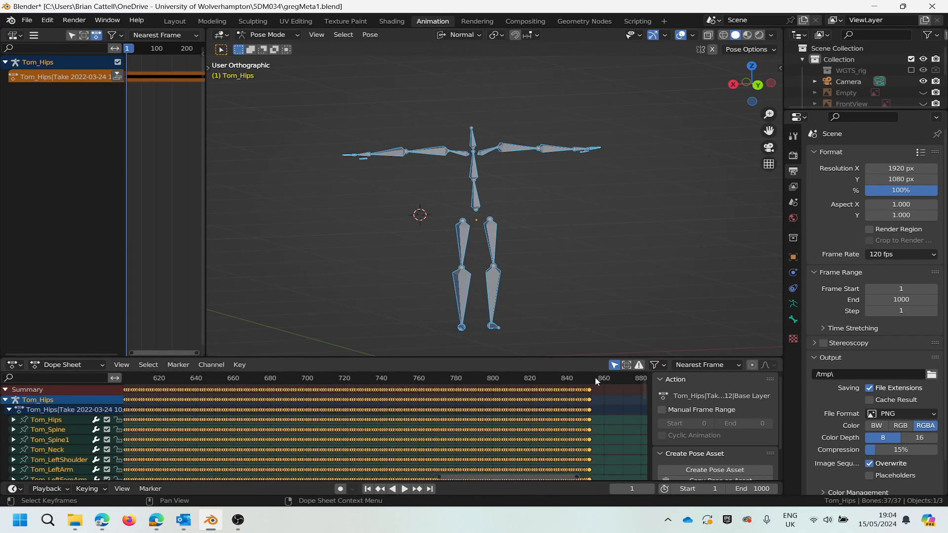
left_click(594, 382)
key("space")
key("Escape")
scroll(596, 385, "up", 1)
scroll(592, 383, "up", 2)
key("space")
key("space")
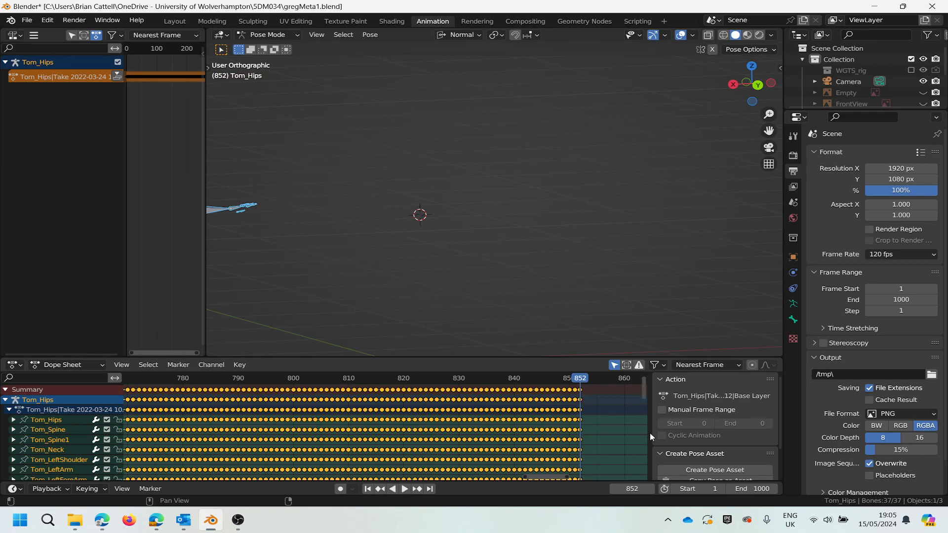
Step: Set the animation's end frame to 853
left_click(729, 488)
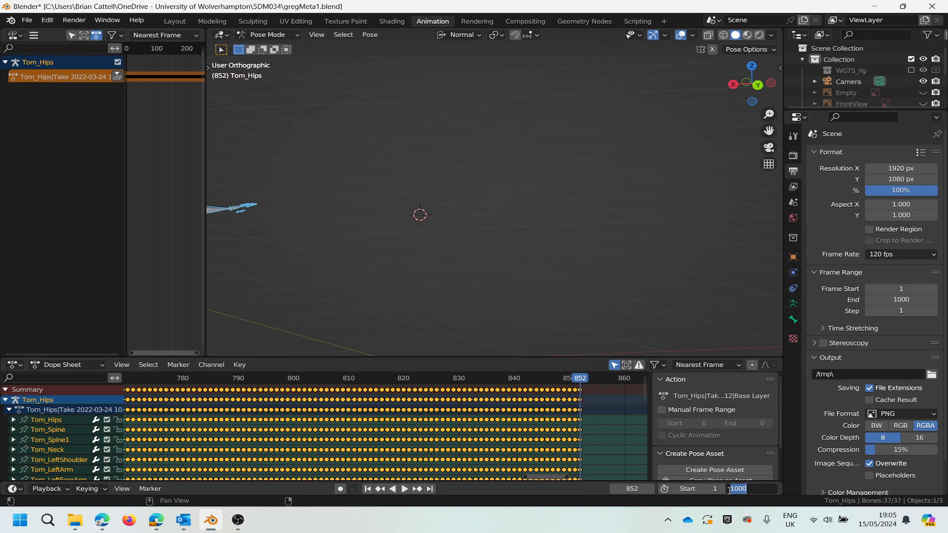
type("853")
key("Return")
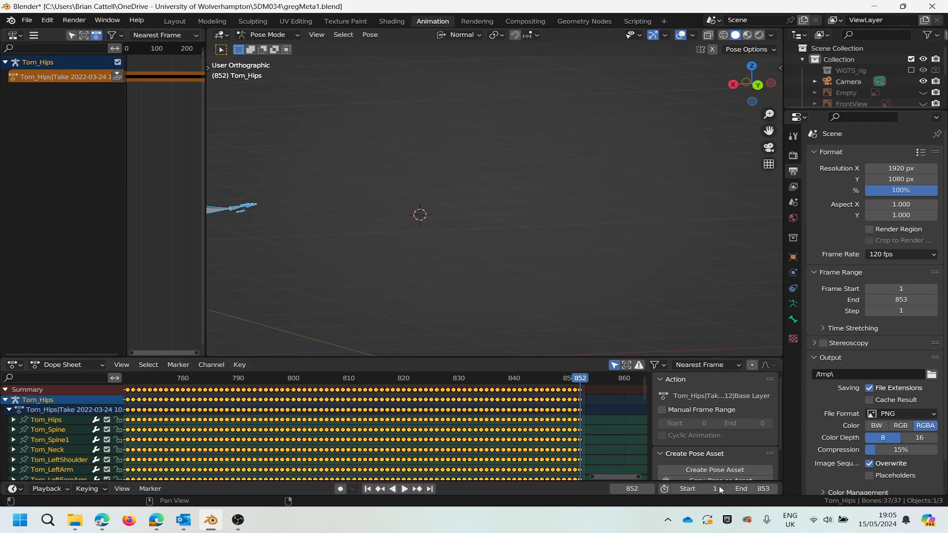
Step: Fit all keyframes in the Dope Sheet, scrub the playhead back to frame 200, and collapse the Summary channel
scroll(298, 422, "down", 2)
scroll(297, 422, "down", 3)
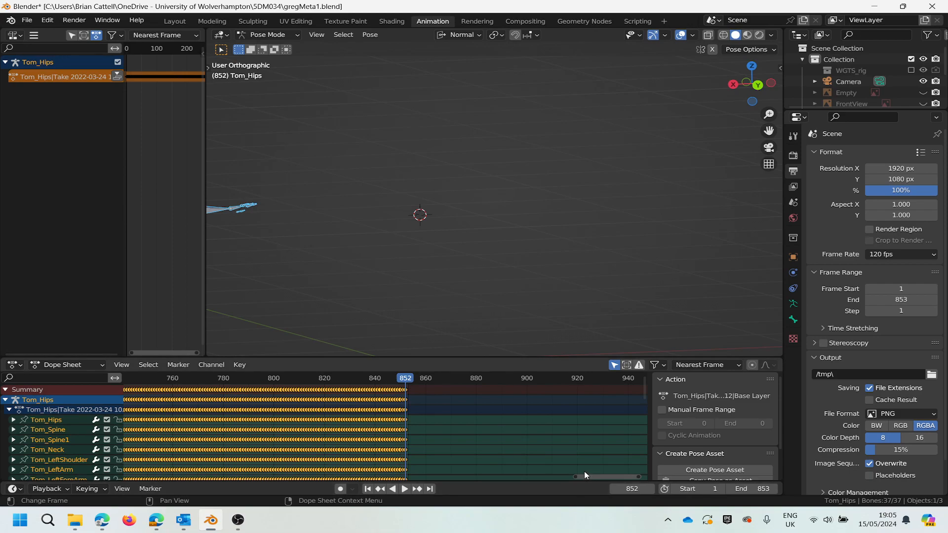
key("Home")
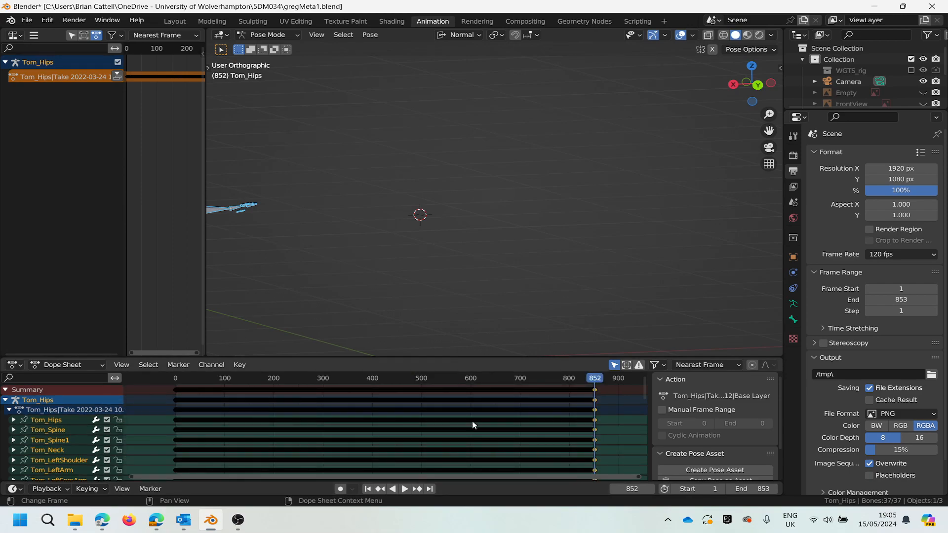
left_click_drag(594, 381, 275, 386)
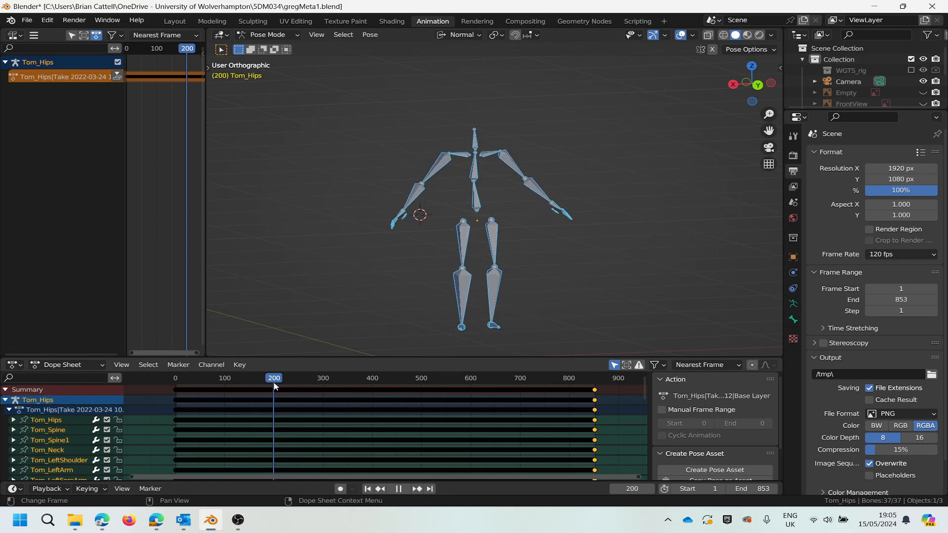
left_click_drag(274, 386, 275, 386)
left_click(5, 390)
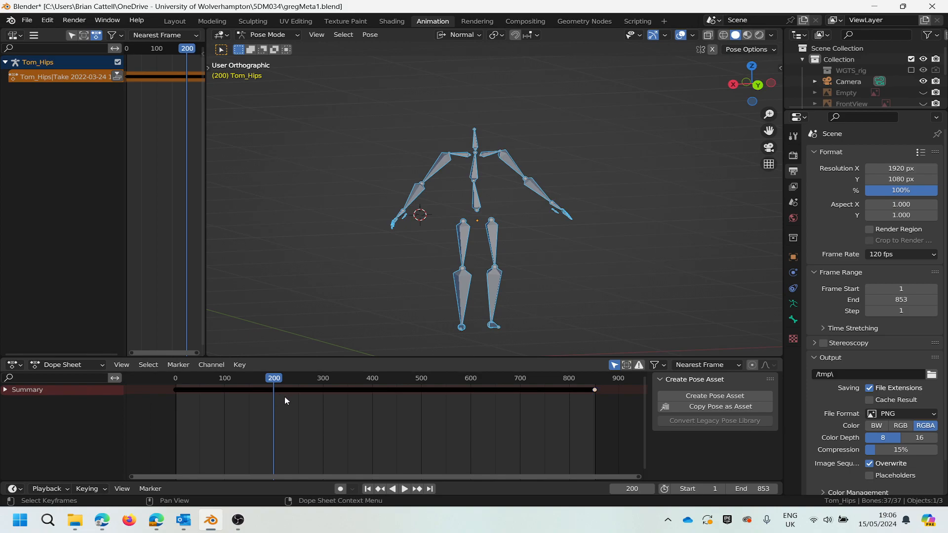
Step: Delete all Summary keyframes between the first keyframe at frame 1 and frame 200
scroll(284, 402, "up", 3)
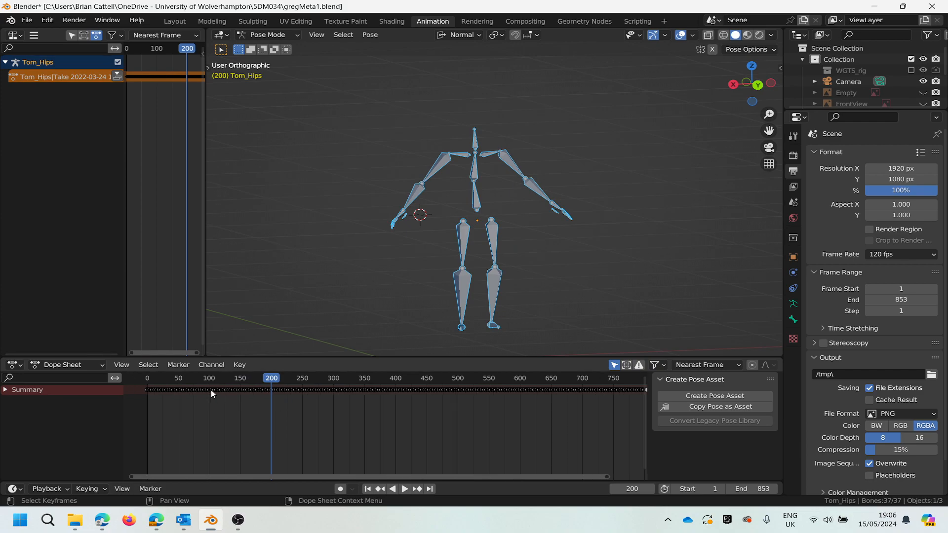
scroll(137, 384, "up", 5)
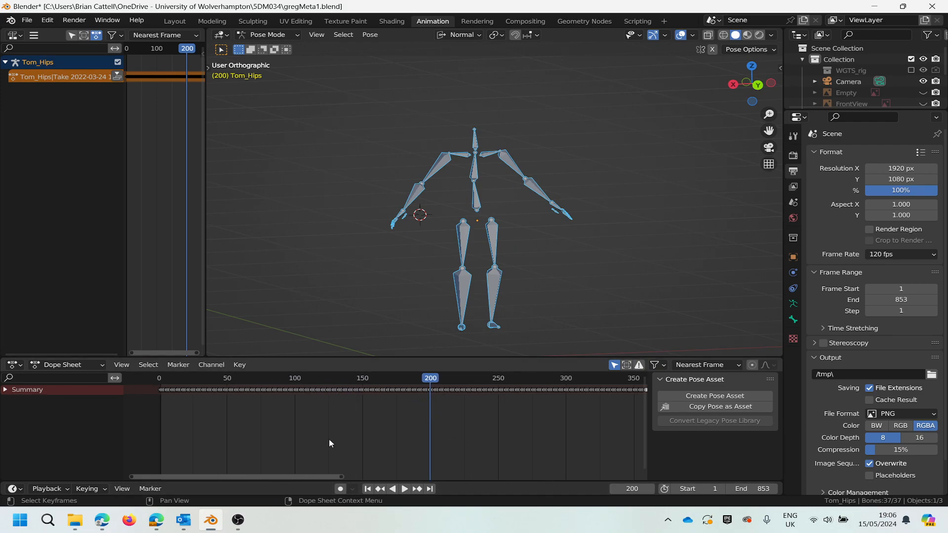
left_click_drag(156, 400, 368, 405)
scroll(164, 394, "up", 5)
scroll(158, 392, "up", 1)
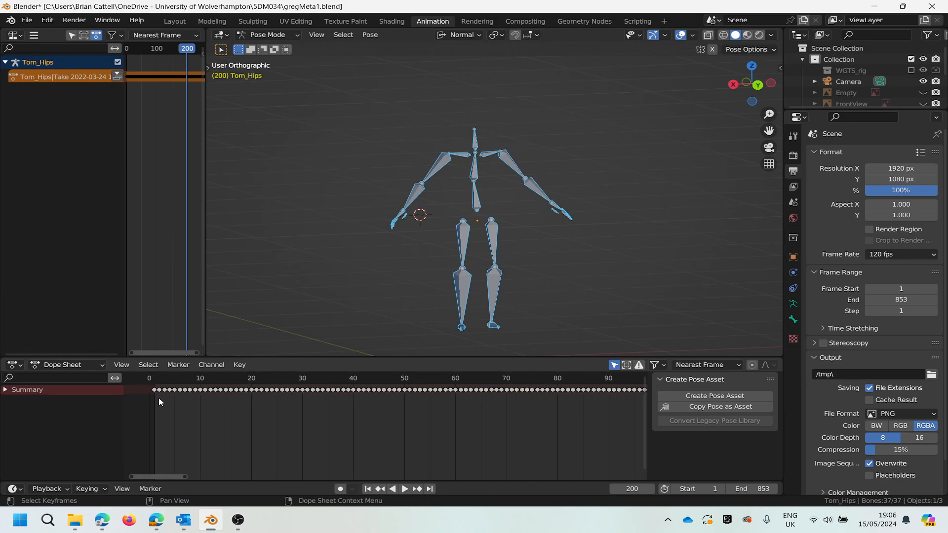
left_click_drag(157, 397, 632, 391)
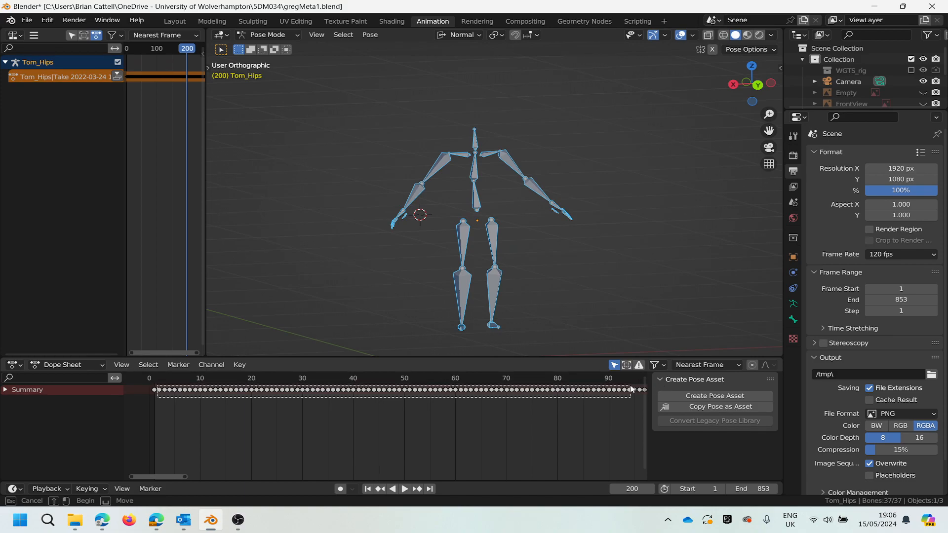
scroll(588, 426, "down", 3)
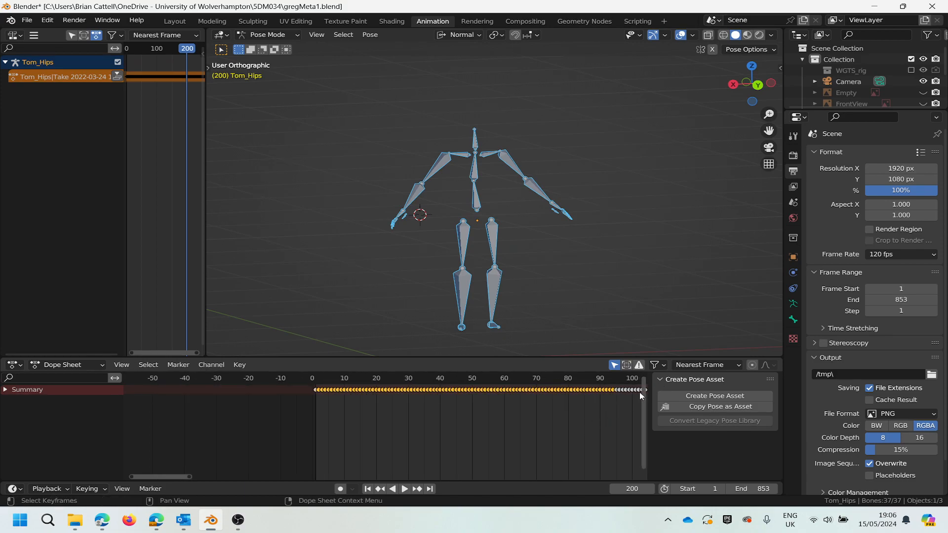
scroll(639, 392, "down", 2)
key("Home")
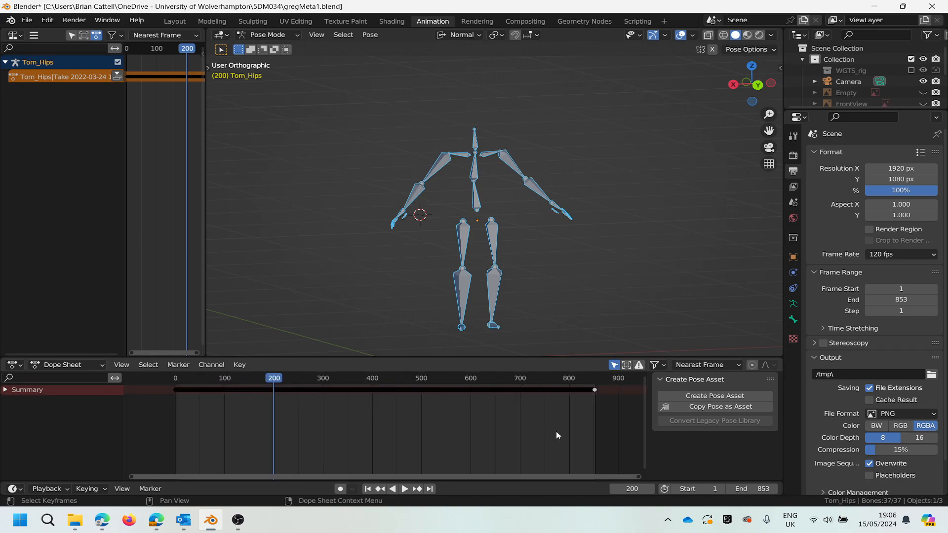
scroll(278, 377, "up", 3)
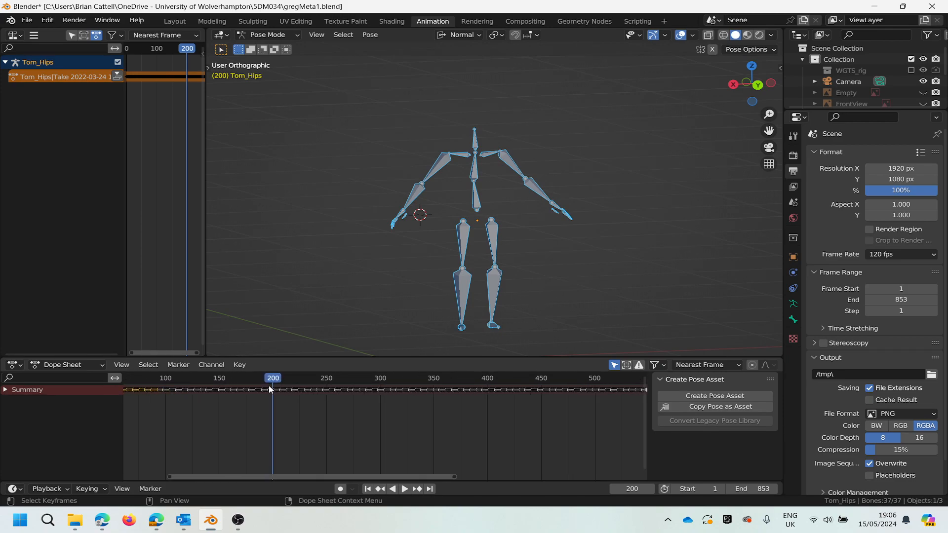
scroll(125, 393, "up", 1)
scroll(127, 393, "up", 3)
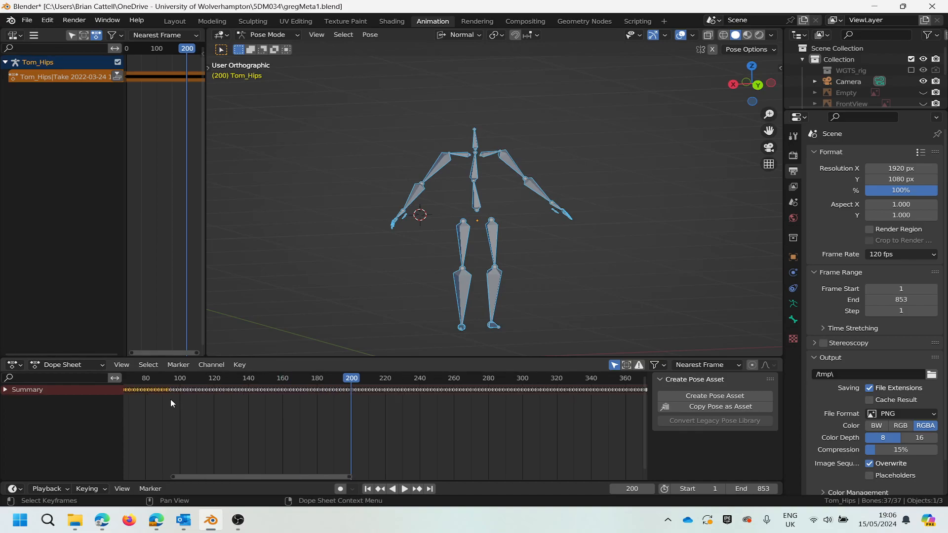
left_click_drag(167, 400, 351, 388)
scroll(333, 396, "up", 6)
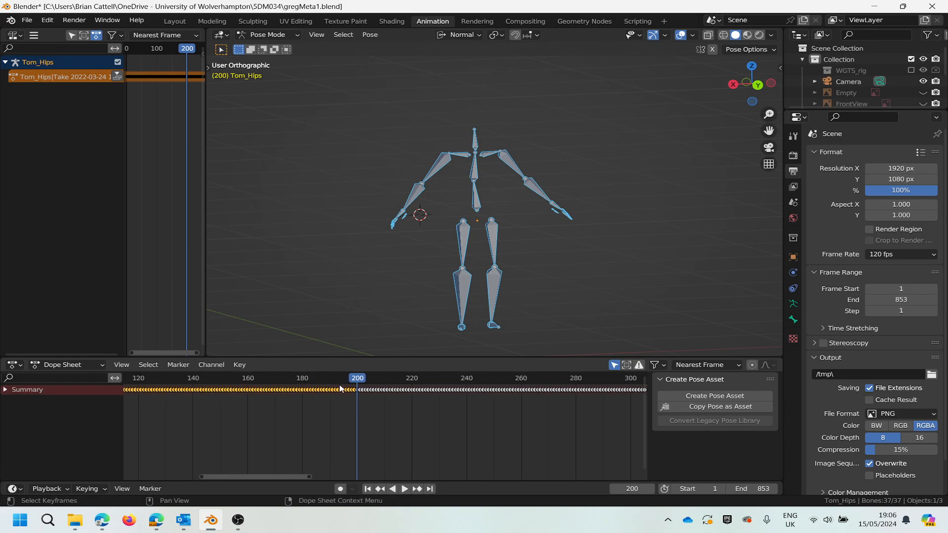
scroll(232, 422, "down", 4)
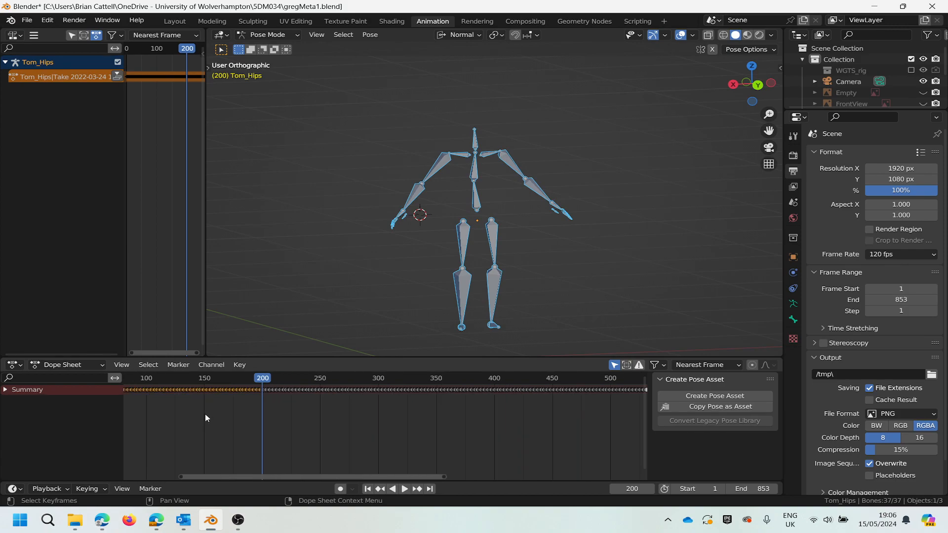
key("Delete")
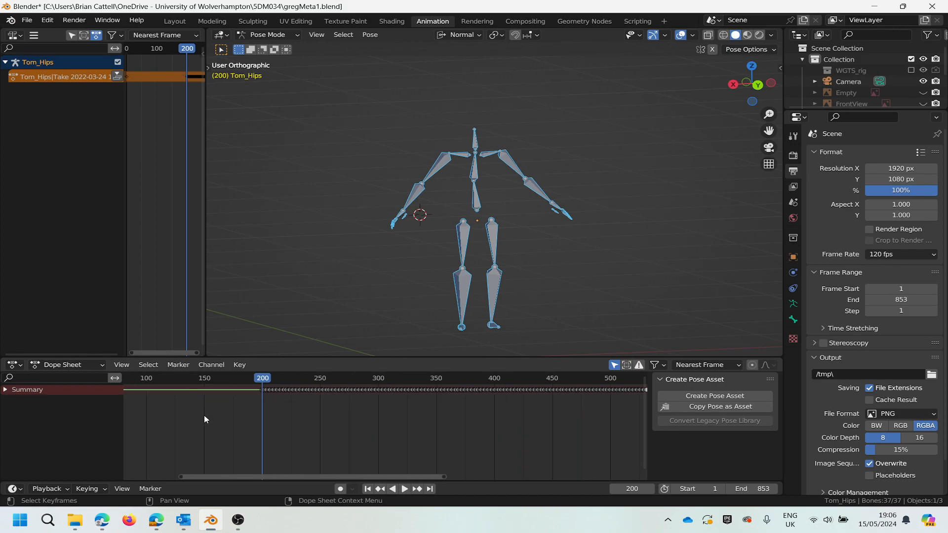
Step: Expand the Summary channel and check the emptied span between the first keyframe and frame 200 across the bone channels
scroll(205, 414, "down", 3)
scroll(208, 417, "down", 3)
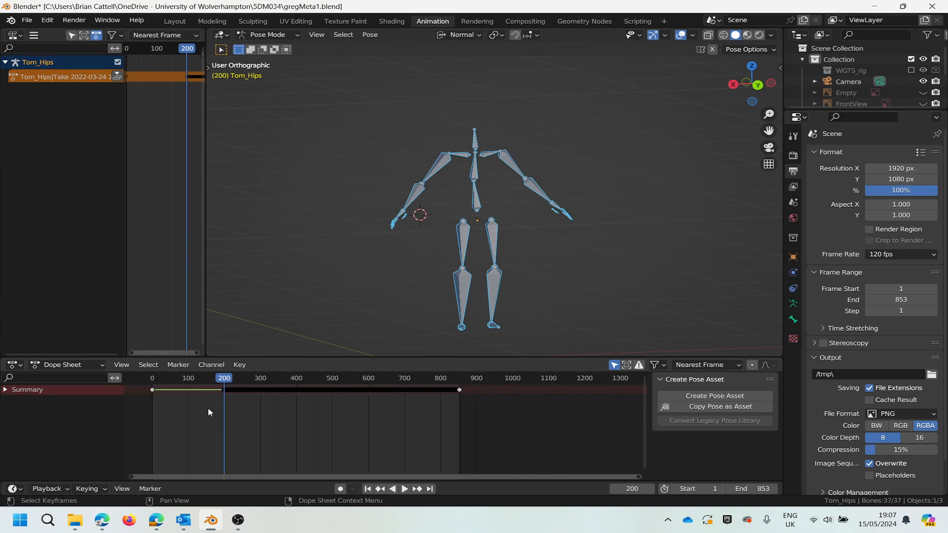
left_click(5, 391)
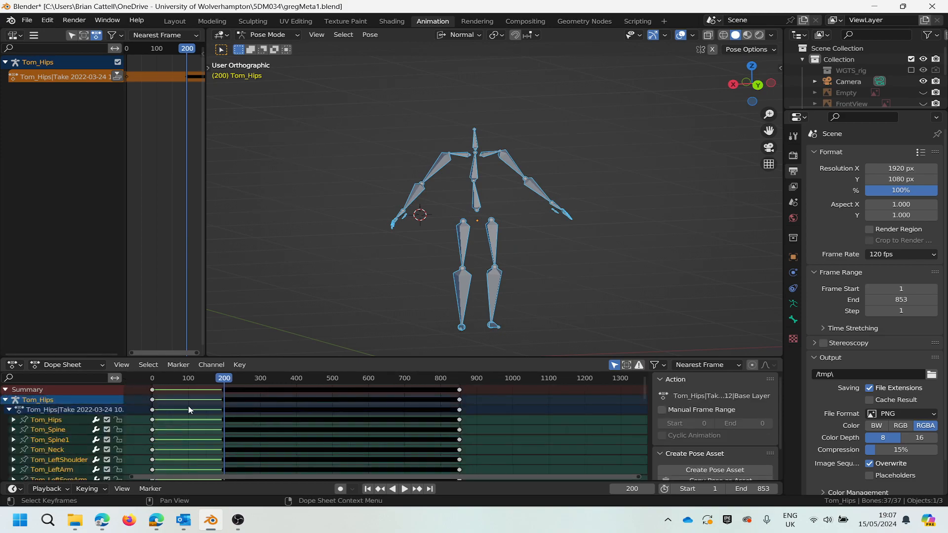
scroll(183, 412, "down", 4)
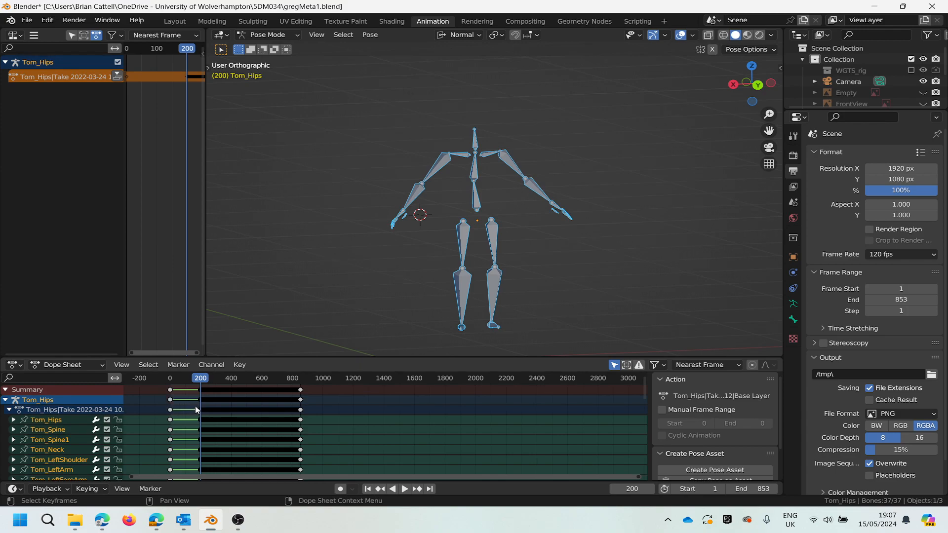
scroll(196, 409, "down", 4)
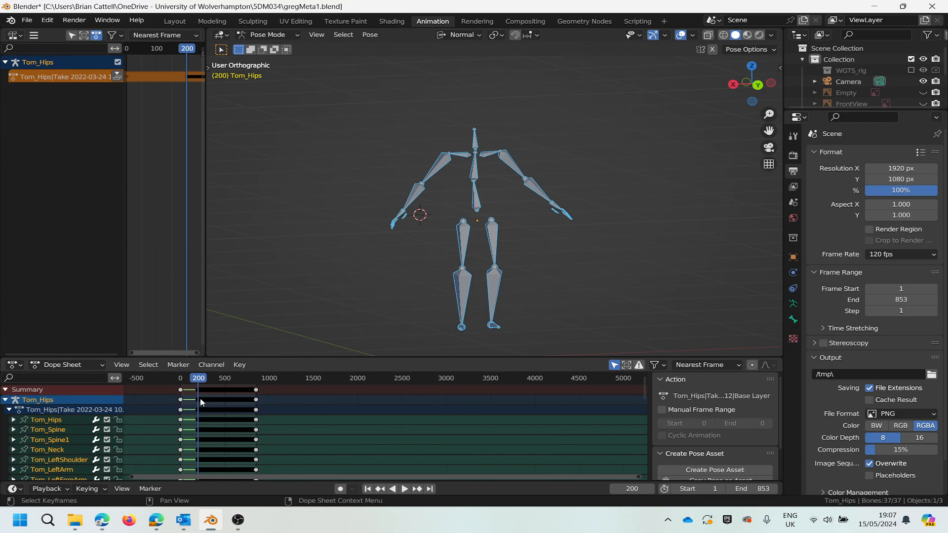
Step: Return the playhead to frame 0 and scrub to frame 84 to preview the skeleton's transition out of the T-pose
left_click_drag(198, 380, 179, 386)
scroll(191, 394, "up", 8)
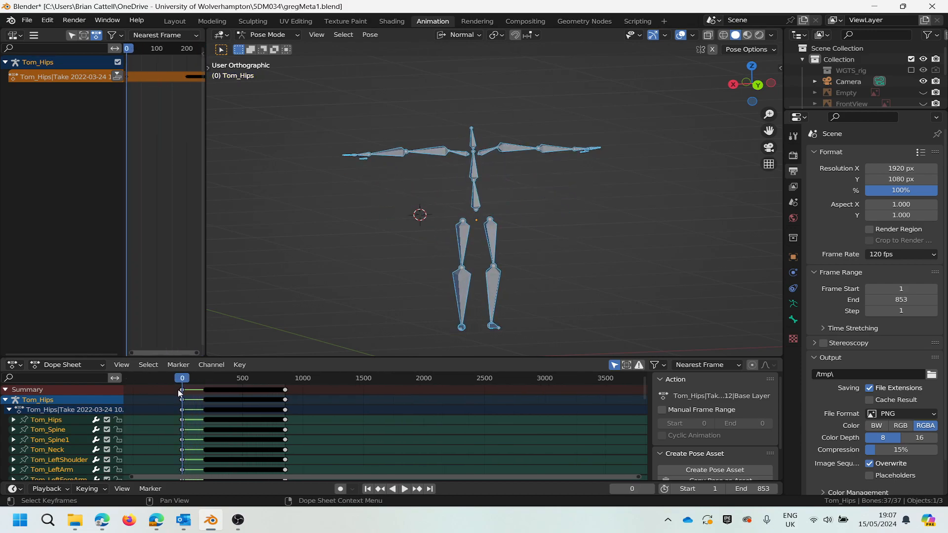
scroll(192, 396, "up", 6)
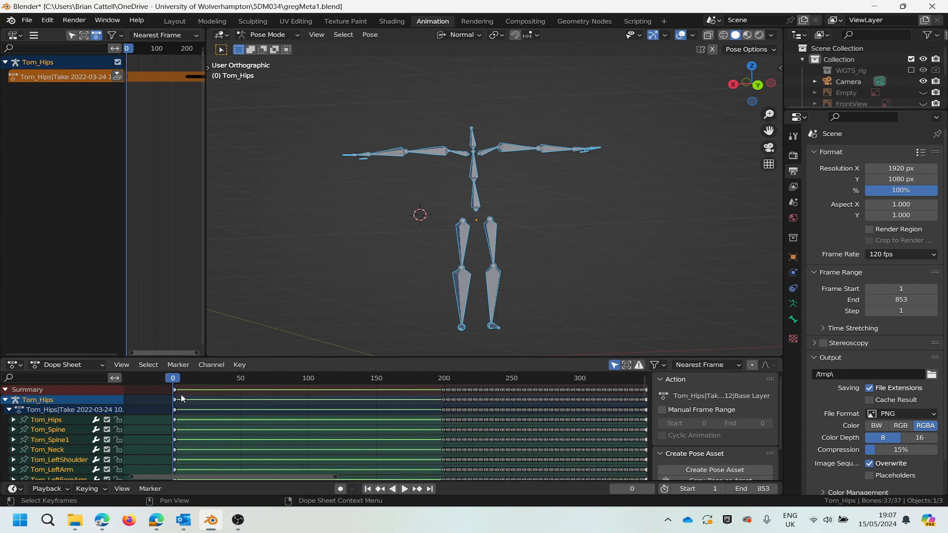
scroll(154, 395, "up", 3)
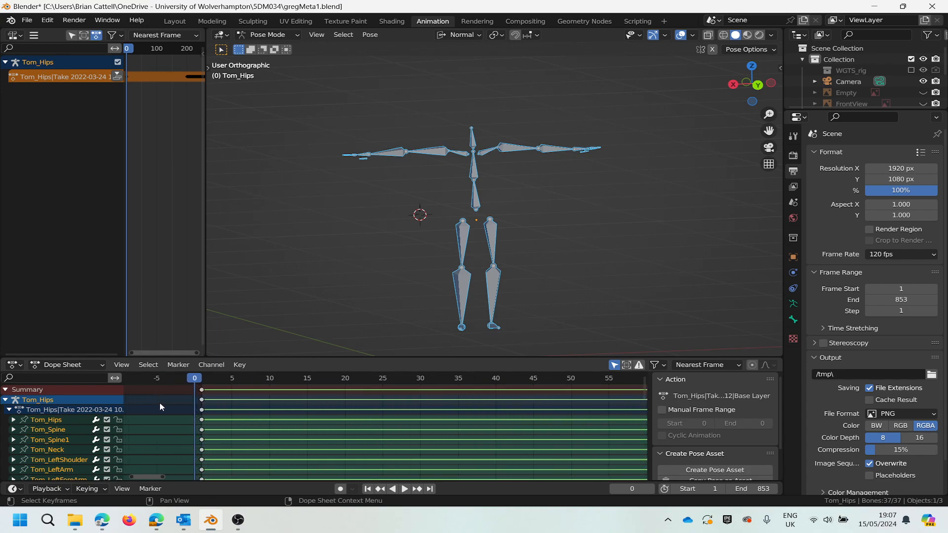
scroll(213, 391, "down", 2)
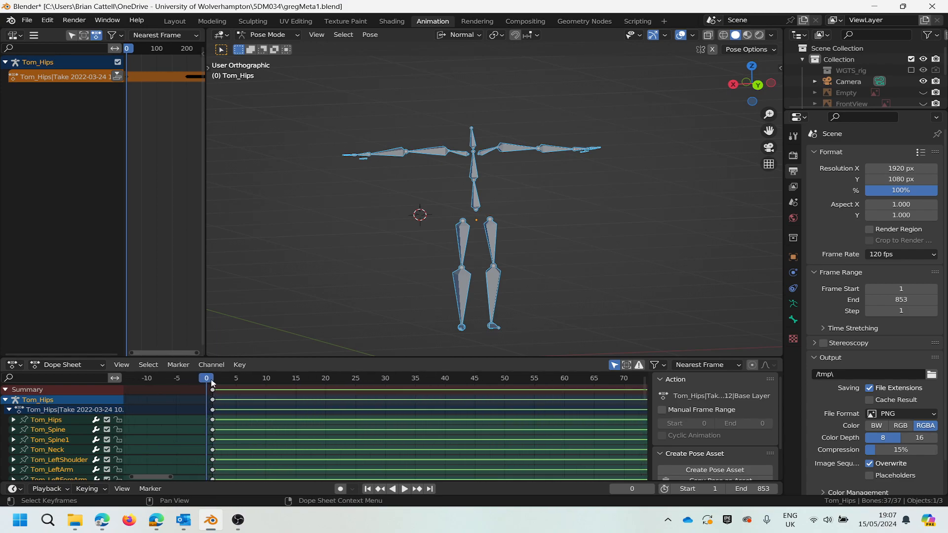
scroll(208, 382, "down", 6)
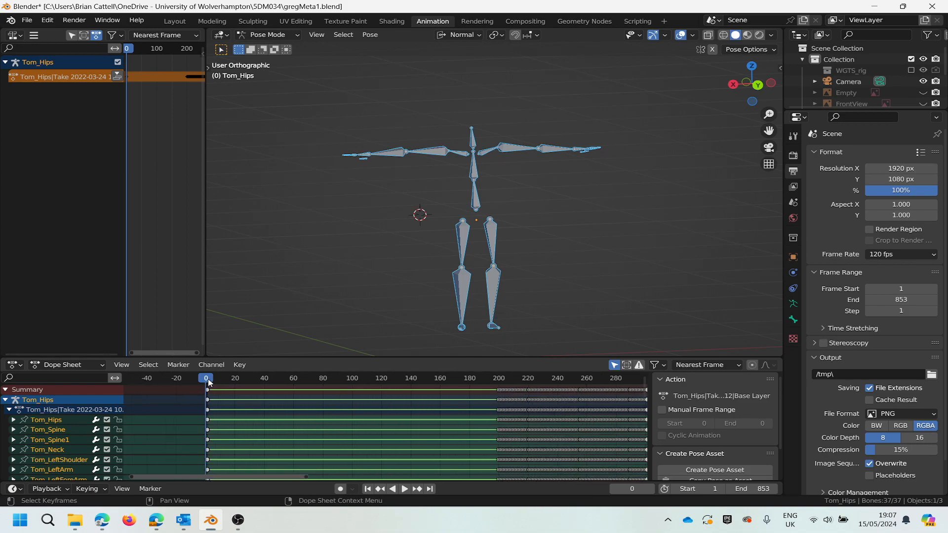
left_click_drag(208, 382, 328, 390)
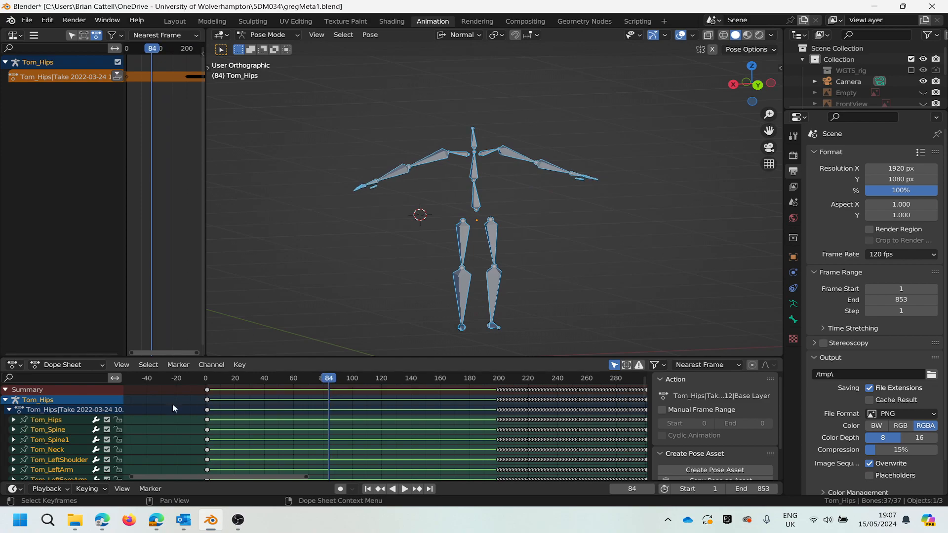
scroll(172, 401, "down", 4)
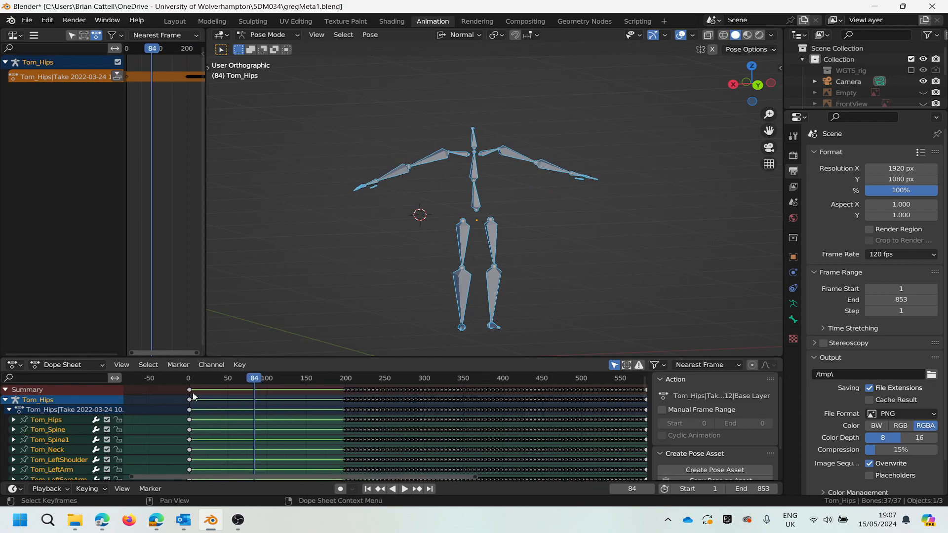
scroll(175, 390, "down", 4)
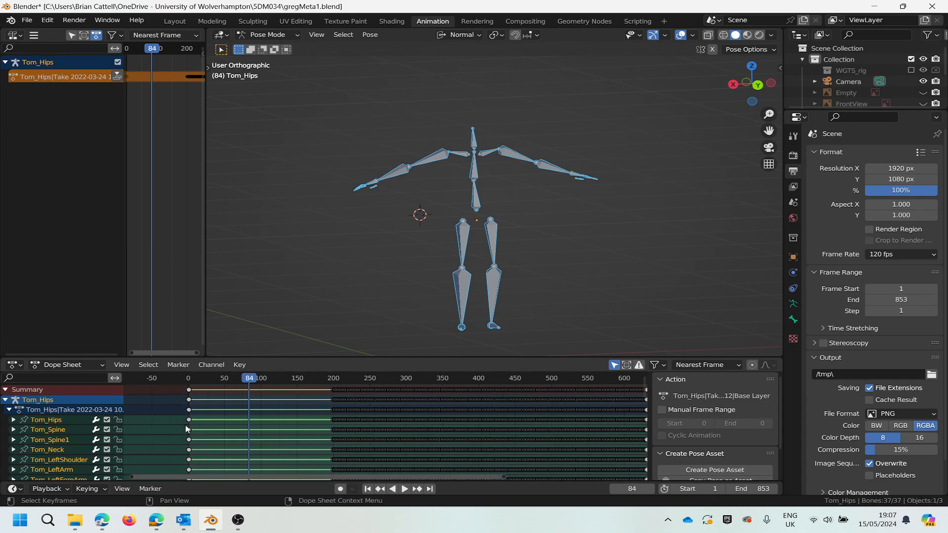
Step: Collapse the Summary channel, then copy its first keyframe at frame 1 and paste it at frame 0
scroll(172, 428, "down", 2)
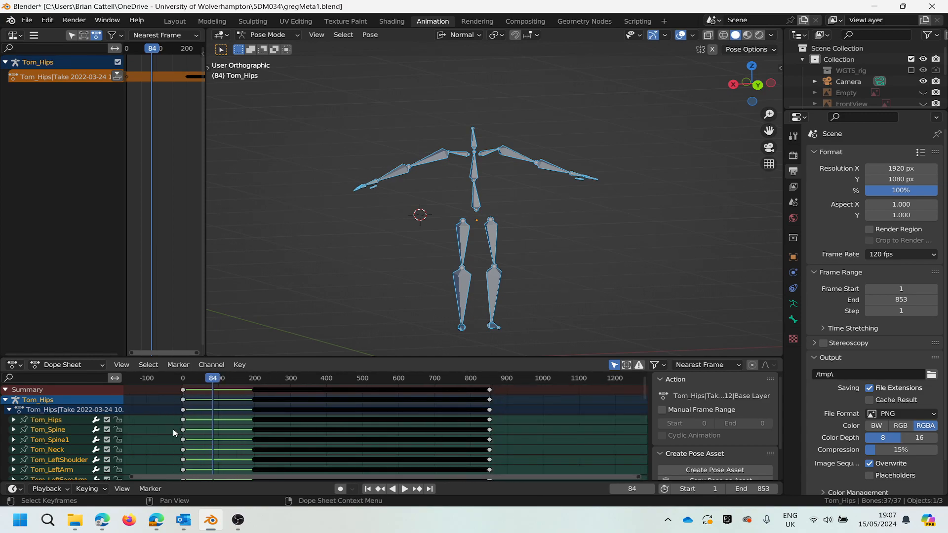
left_click(6, 390)
scroll(181, 390, "up", 10)
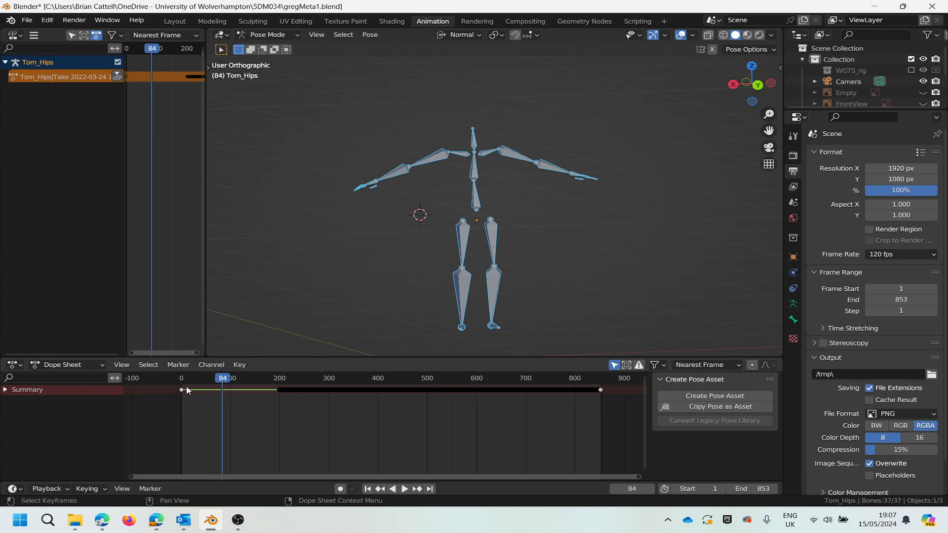
scroll(186, 388, "up", 10)
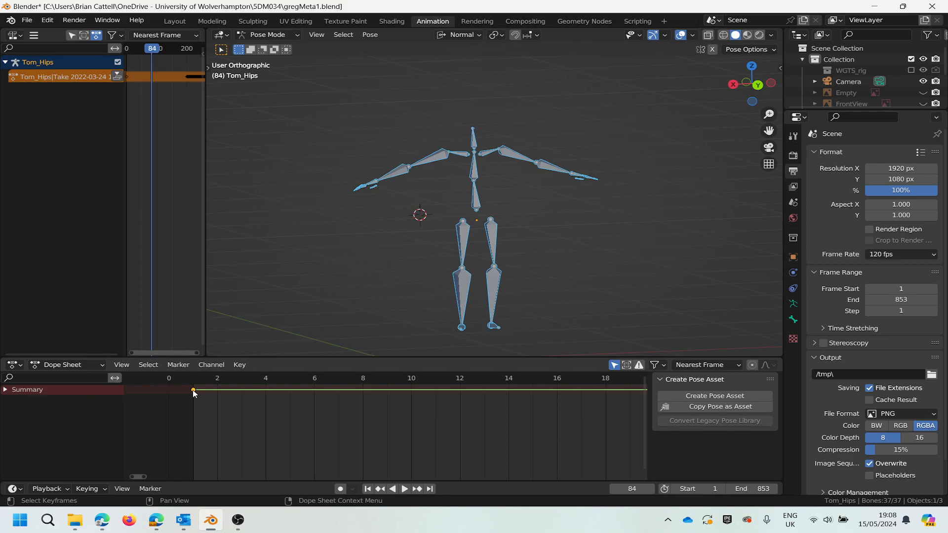
right_click(193, 392)
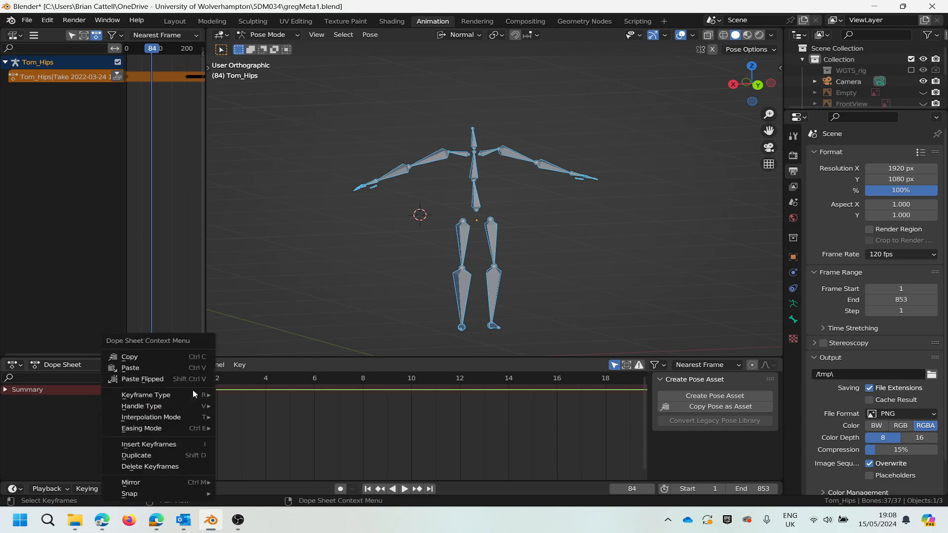
left_click(146, 357)
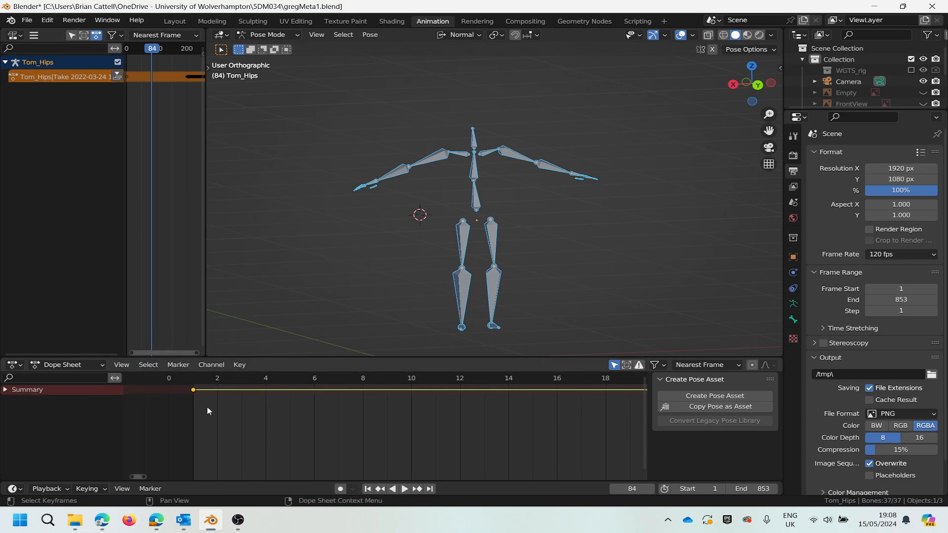
left_click(168, 380)
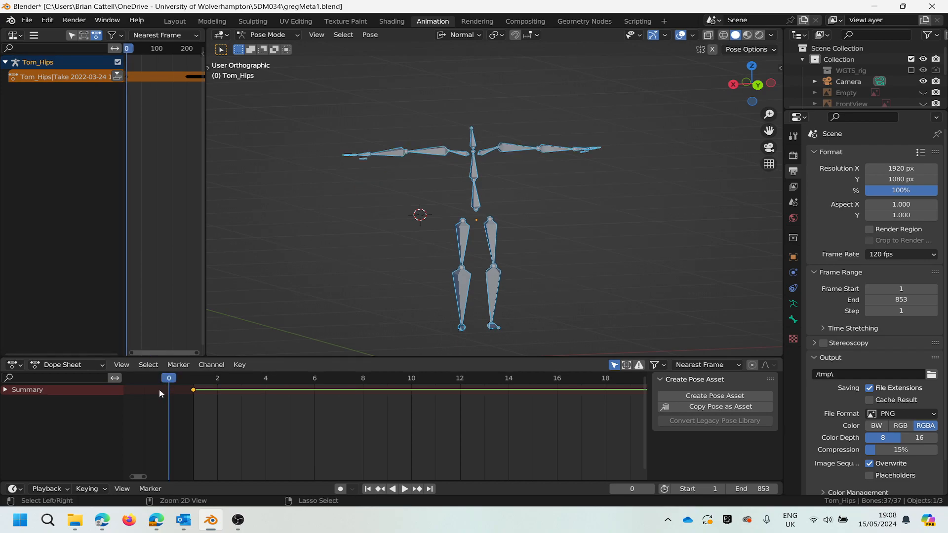
key("ctrl+v")
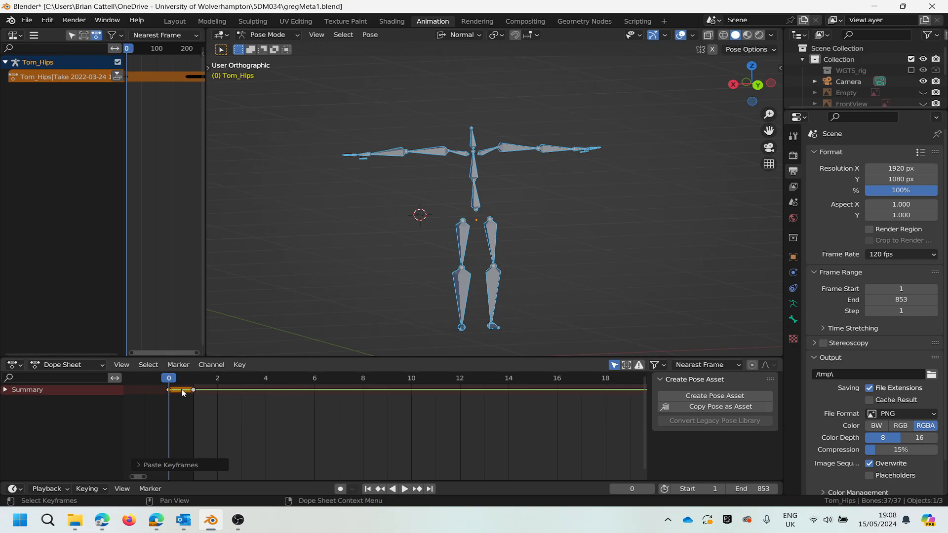
Step: Delete the original Summary keyframe at frame 1, leaving the pasted one at frame 0
scroll(214, 392, "down", 5)
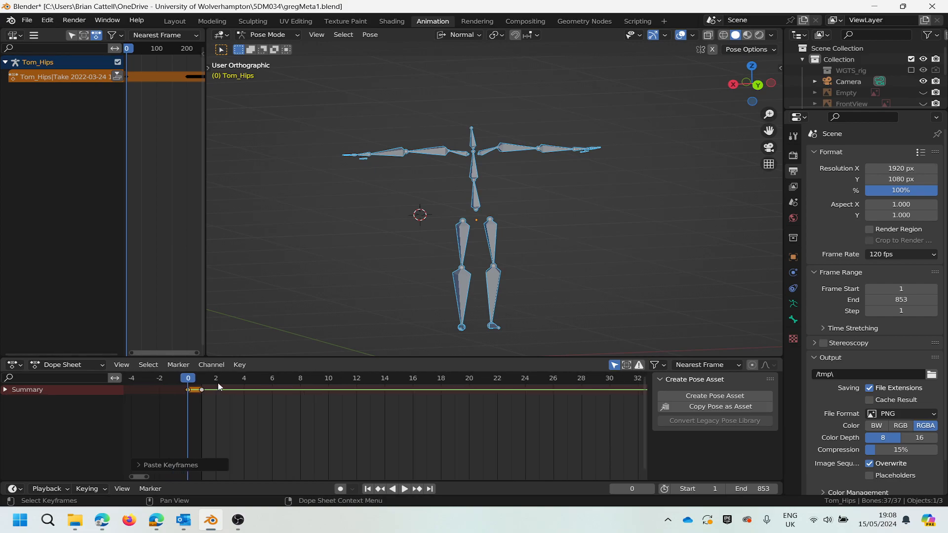
scroll(221, 386, "up", 3)
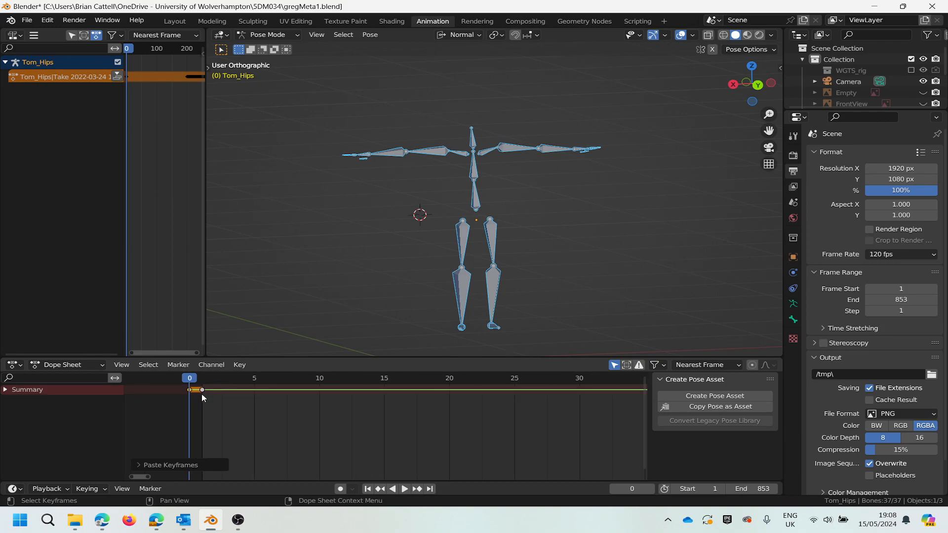
left_click(203, 391)
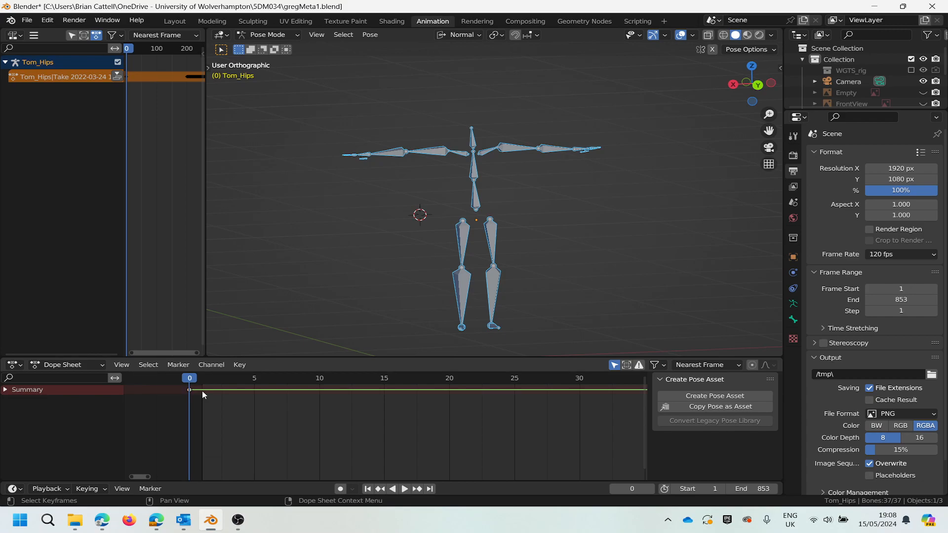
Step: Fit all keyframes in the Dope Sheet and preview the captured motion around frame 526
scroll(344, 413, "down", 6)
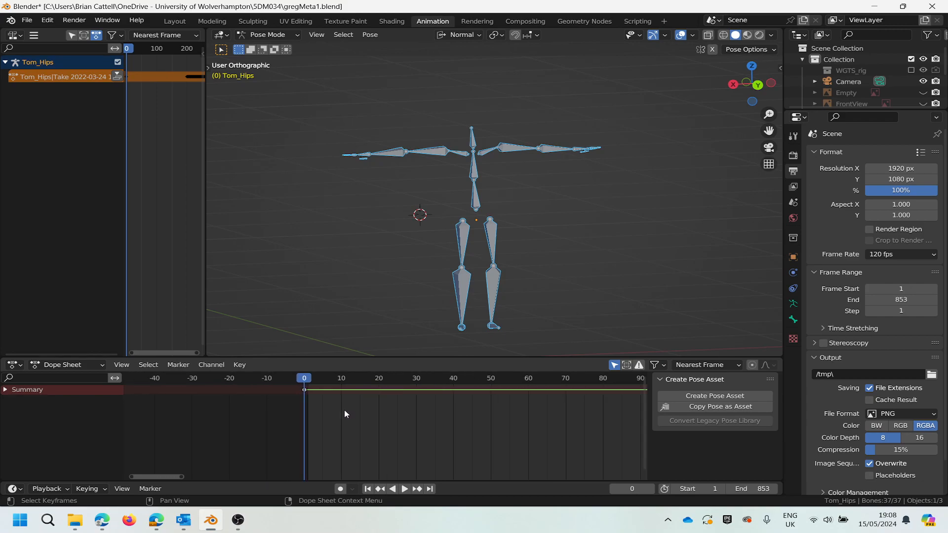
scroll(344, 409, "down", 5)
scroll(551, 405, "down", 3)
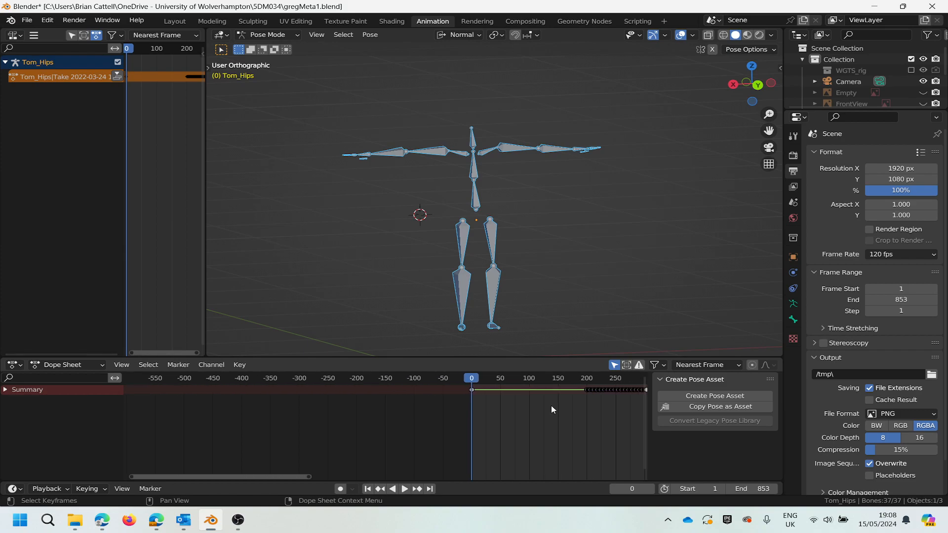
scroll(551, 404, "down", 2)
key("Home")
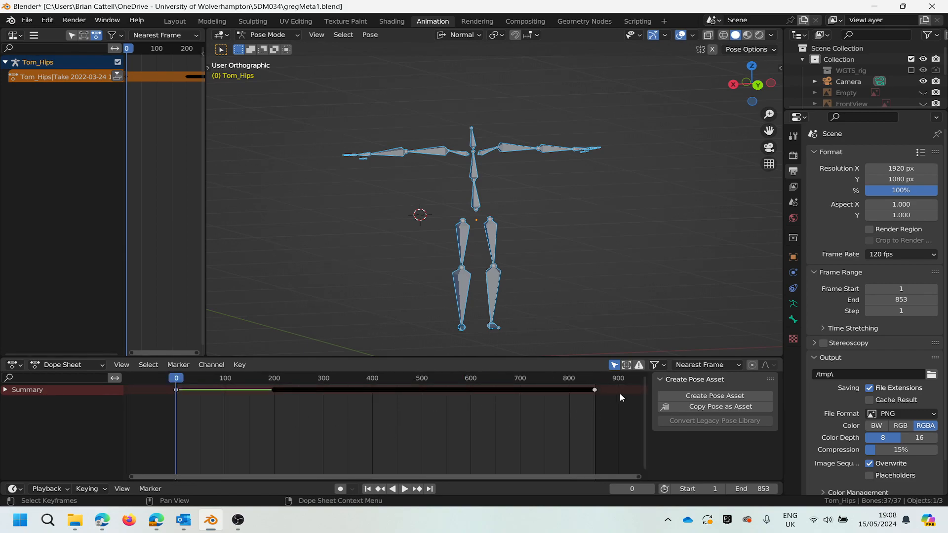
scroll(600, 393, "up", 3)
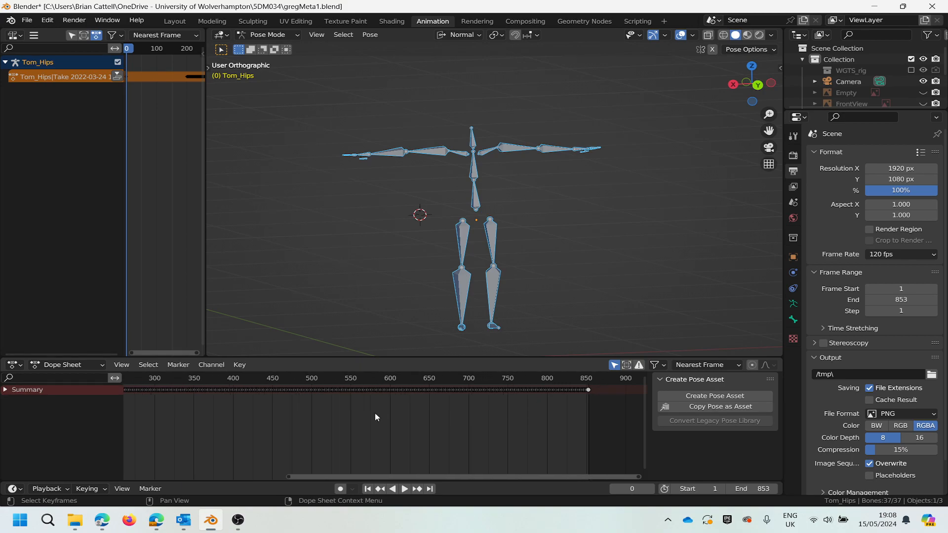
left_click(355, 378)
key("space")
key("Escape")
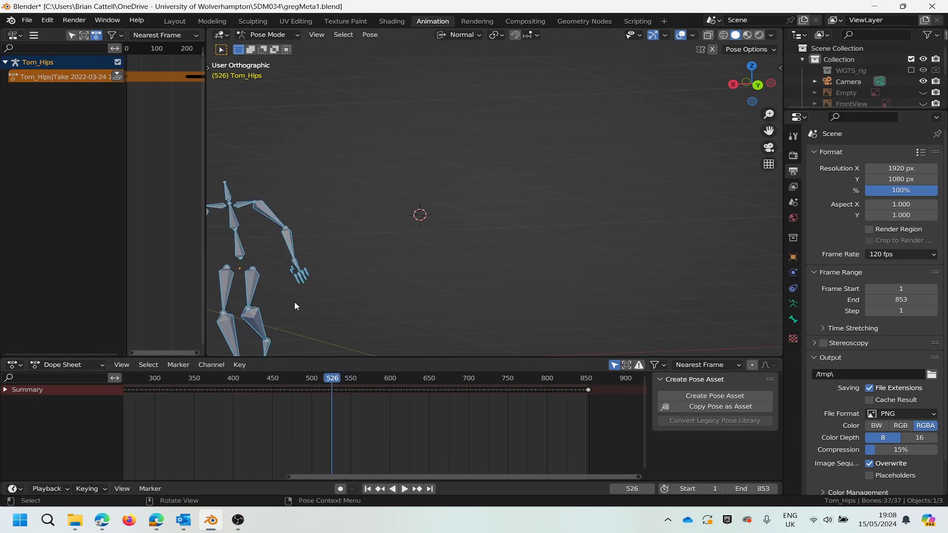
Step: View the skeleton from the side and play the stumble from frame 526, stopping at frame 720
scroll(293, 301, "down", 4)
middle_click_drag(281, 316, 347, 325)
scroll(239, 334, "up", 6)
scroll(238, 335, "down", 2)
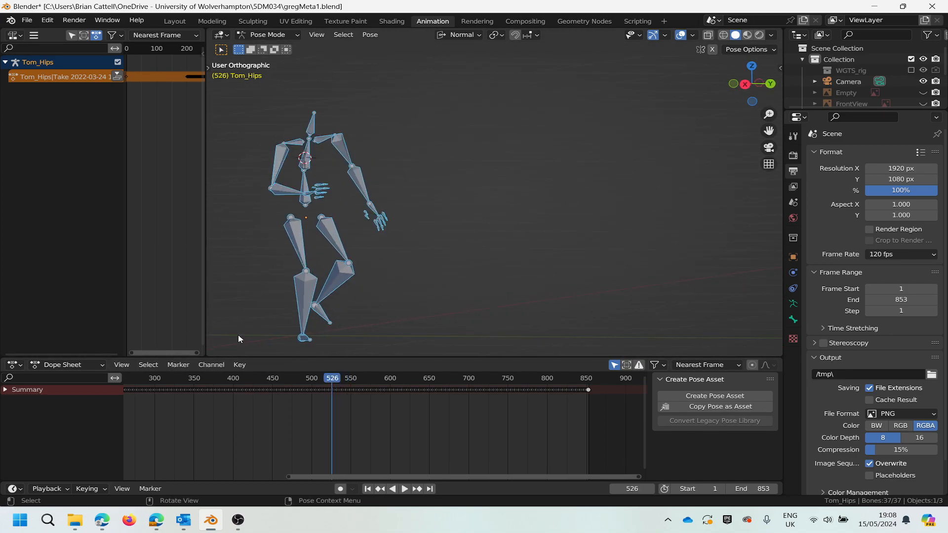
key("space")
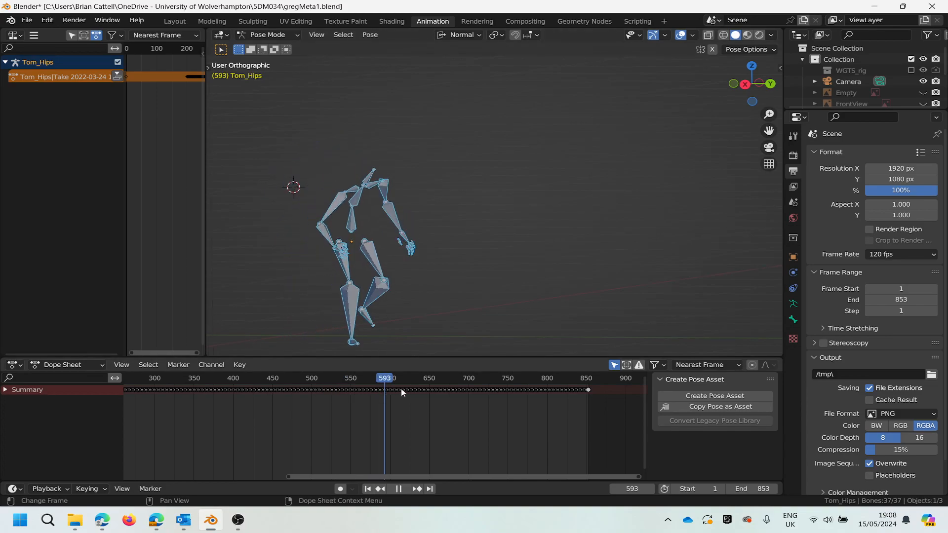
mouse_move(470, 388)
left_mouse_down()
mouse_move(507, 383)
mouse_move(467, 390)
mouse_move(487, 387)
left_mouse_up()
Step: Try to select the Summary keyframes after frame 720 and undo the accidental moves of the keyframe at frame 721
scroll(543, 409, "up", 4)
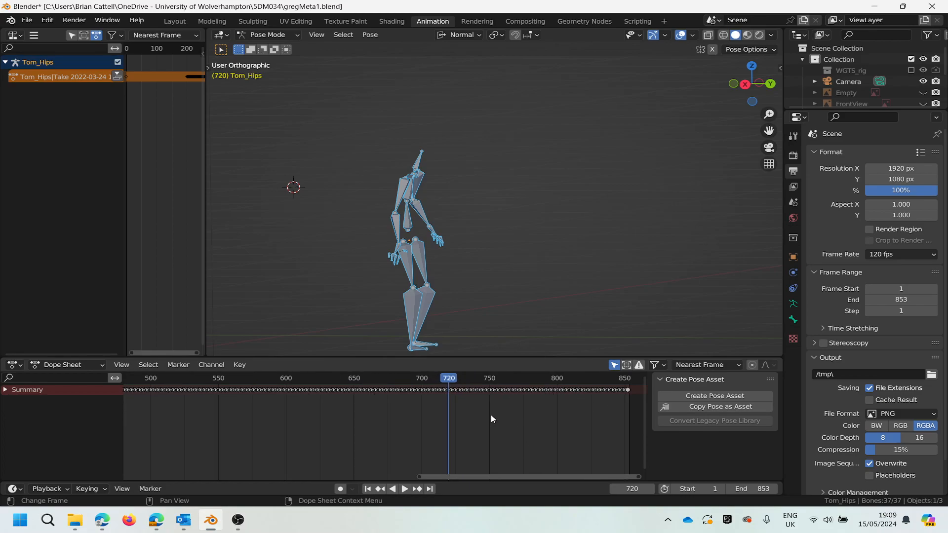
scroll(448, 392, "up", 8)
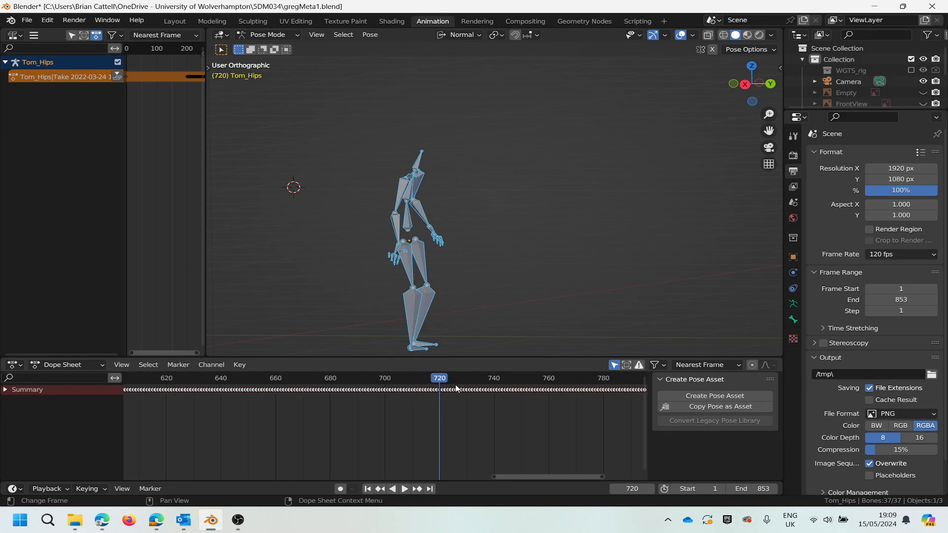
scroll(444, 392, "up", 4)
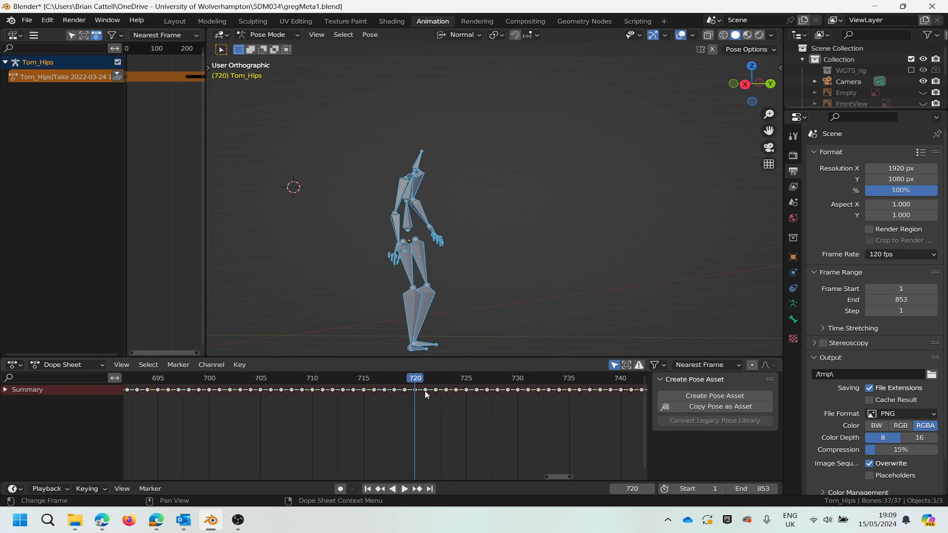
scroll(425, 392, "down", 4)
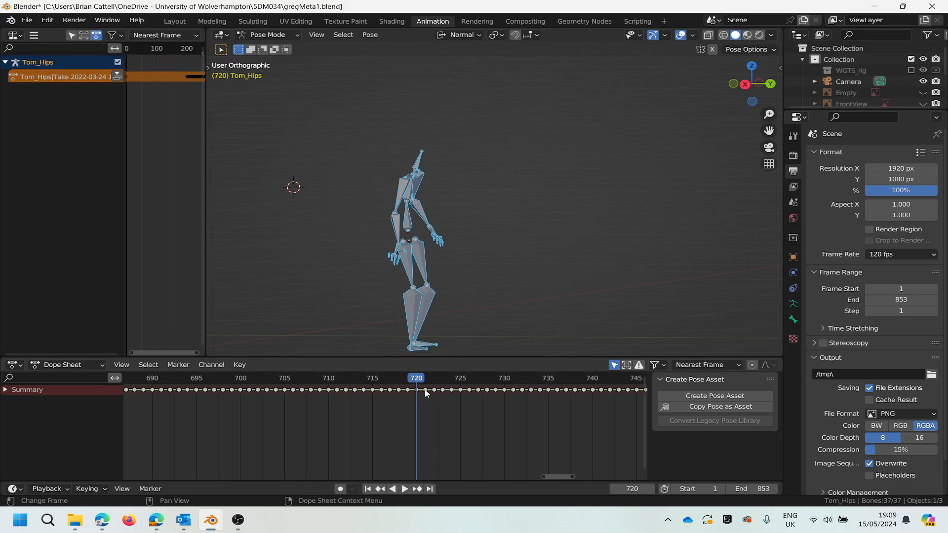
scroll(423, 394, "down", 1)
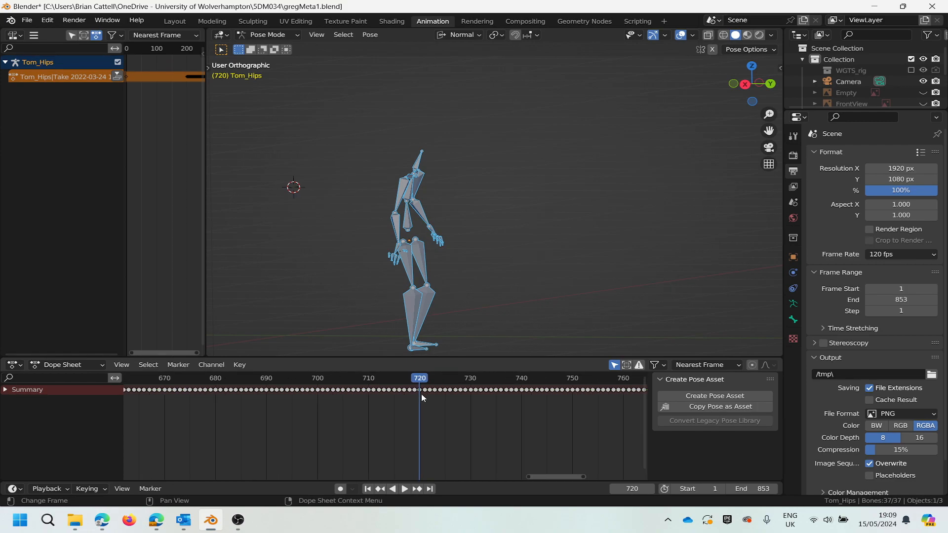
left_click_drag(420, 390, 624, 391)
left_click(423, 401)
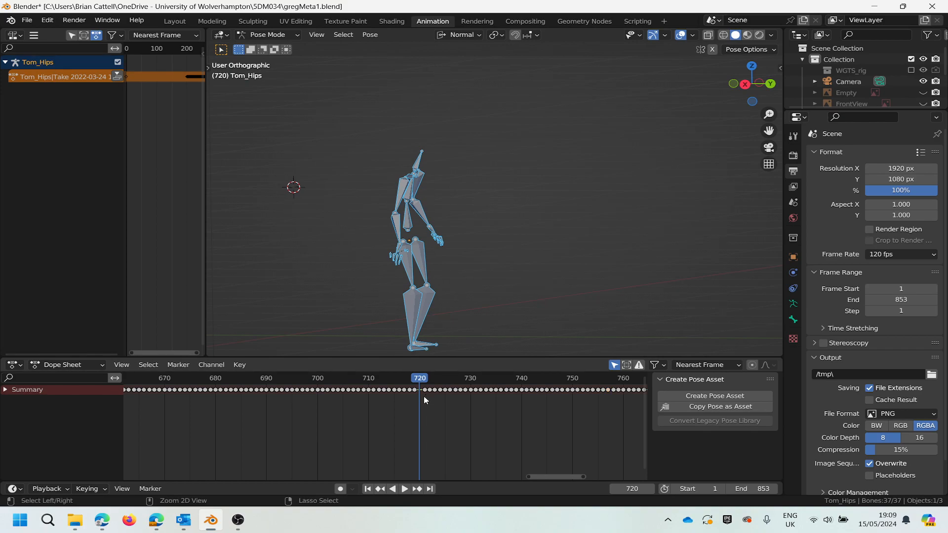
key("ctrl+z")
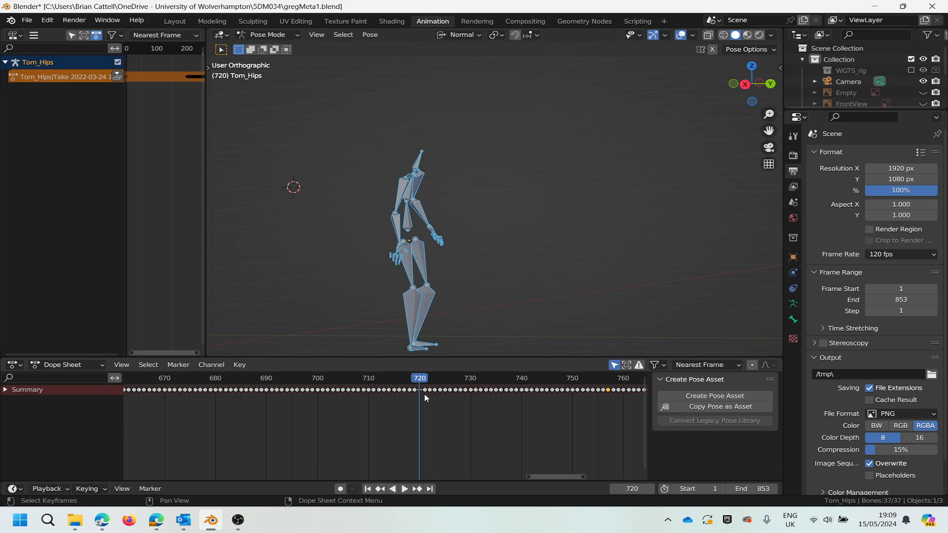
mouse_move(425, 392)
left_mouse_down()
mouse_move(450, 397)
mouse_move(429, 395)
left_mouse_up()
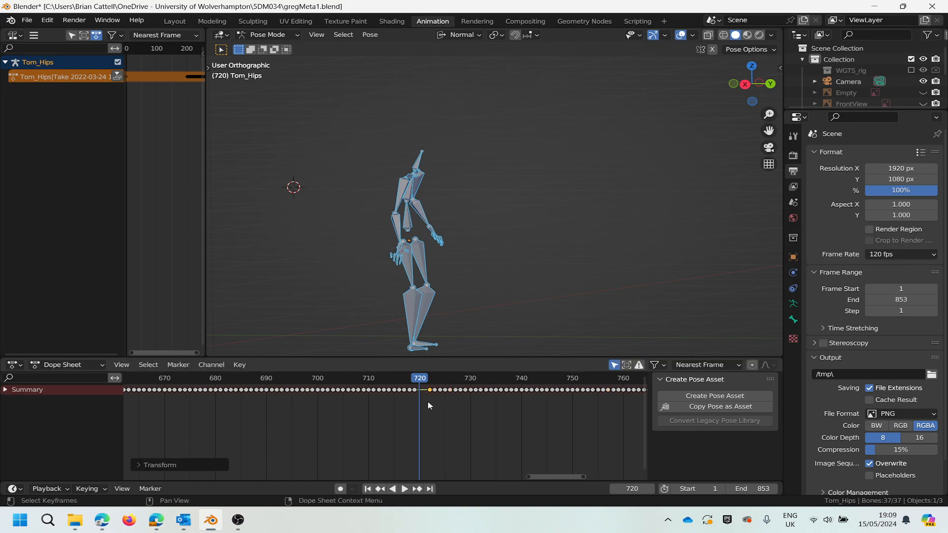
key("Delete")
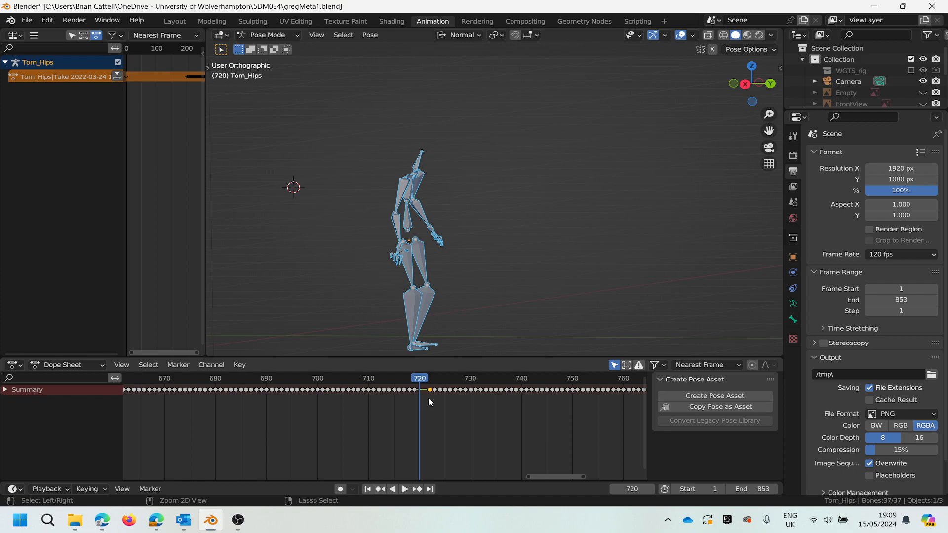
scroll(424, 392, "up", 3)
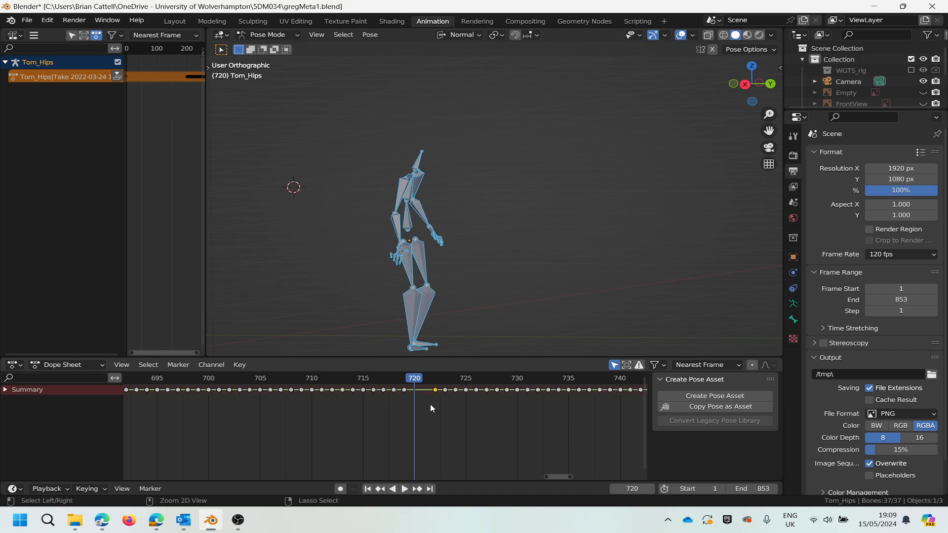
key("ctrl+z")
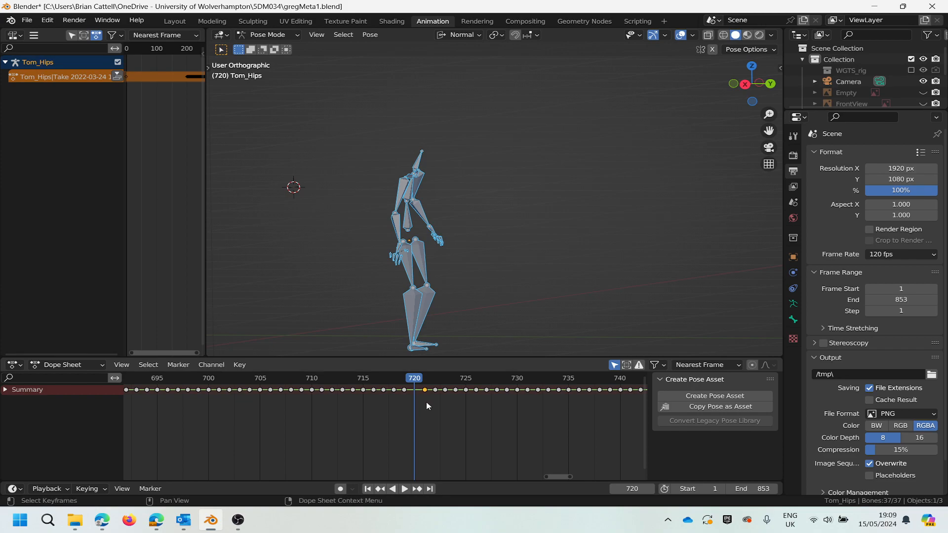
Step: Box-select the Summary keyframes from frame 721 to about frame 736 and move the playhead back to frame 711
scroll(425, 391, "up", 2)
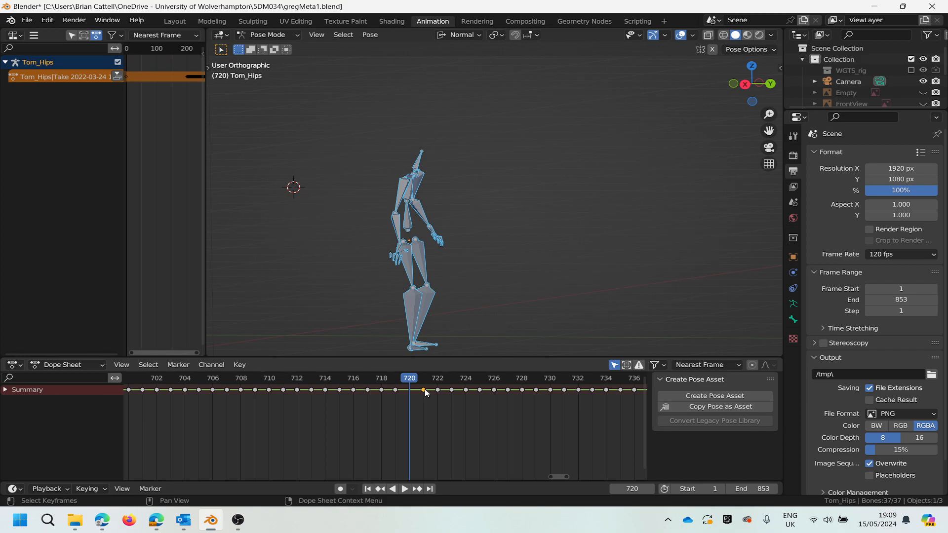
key("b")
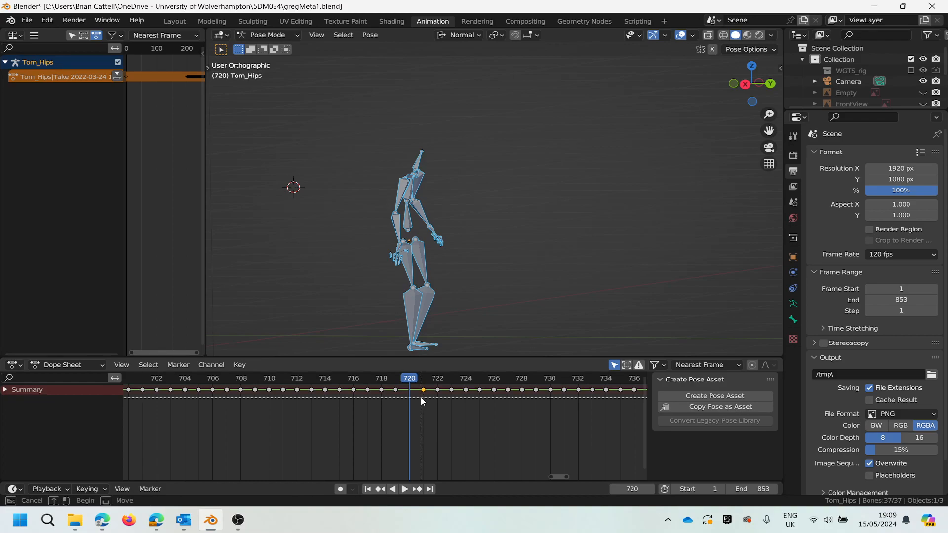
left_click_drag(421, 397, 648, 387)
scroll(612, 409, "down", 9)
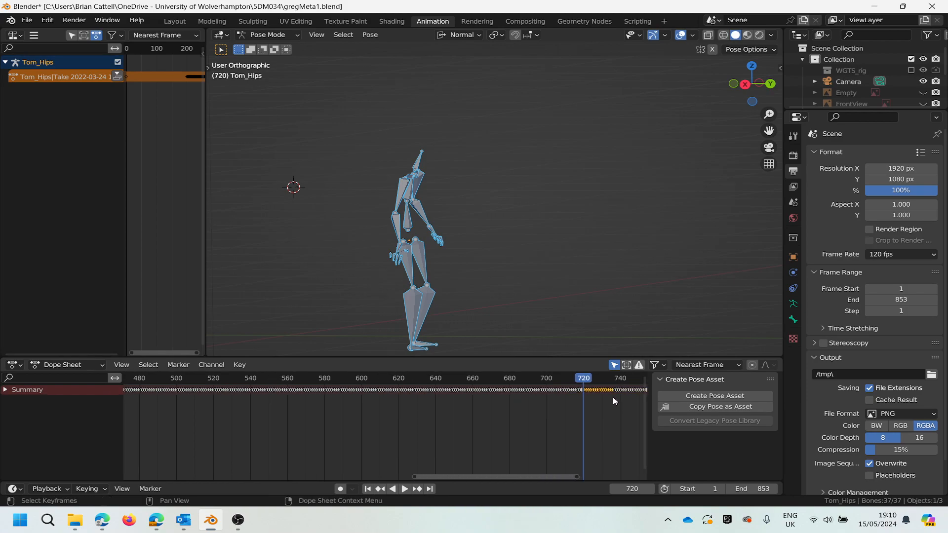
mouse_move(584, 379)
left_mouse_down()
mouse_move(629, 383)
mouse_move(569, 385)
left_mouse_up()
scroll(628, 414, "down", 3)
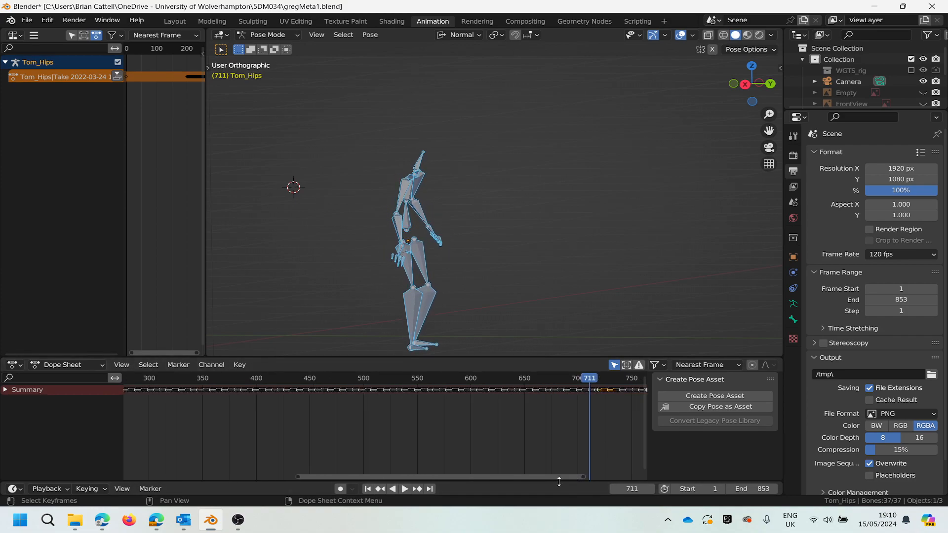
Step: Select all Summary keyframes from frame 721 to the last one at frame 853 and delete them
left_click_drag(559, 477, 629, 481)
scroll(551, 424, "up", 3)
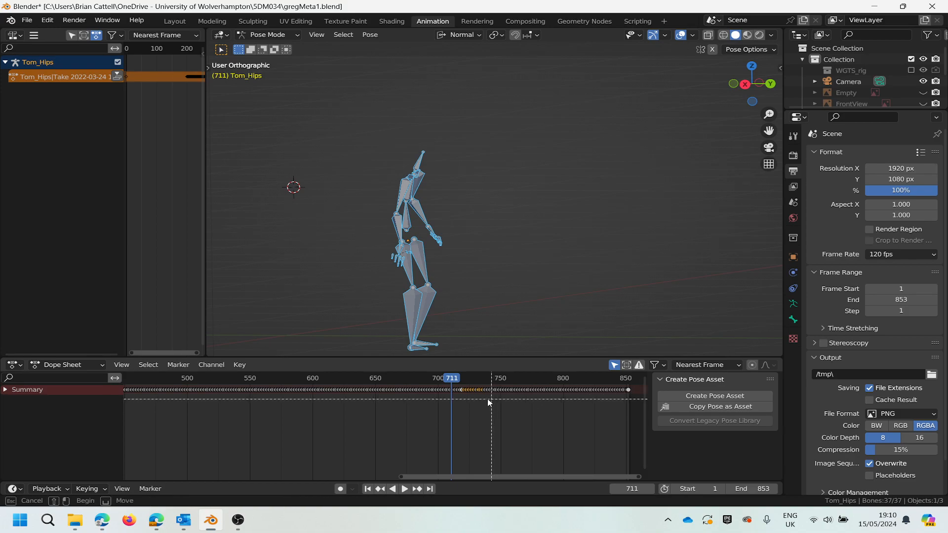
left_click_drag(479, 397, 637, 389)
scroll(501, 390, "up", 9)
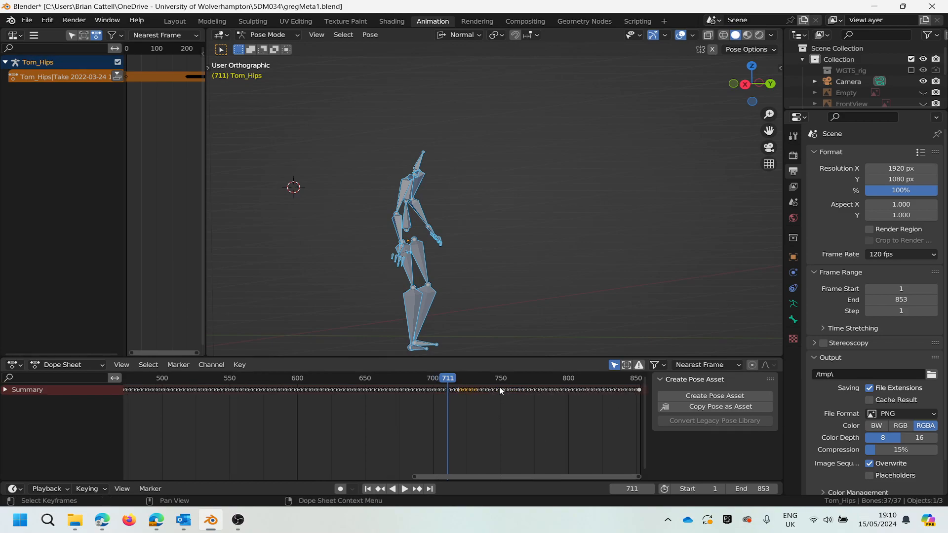
scroll(488, 397, "down", 7)
scroll(476, 409, "down", 4)
scroll(624, 385, "up", 6)
scroll(608, 378, "up", 1)
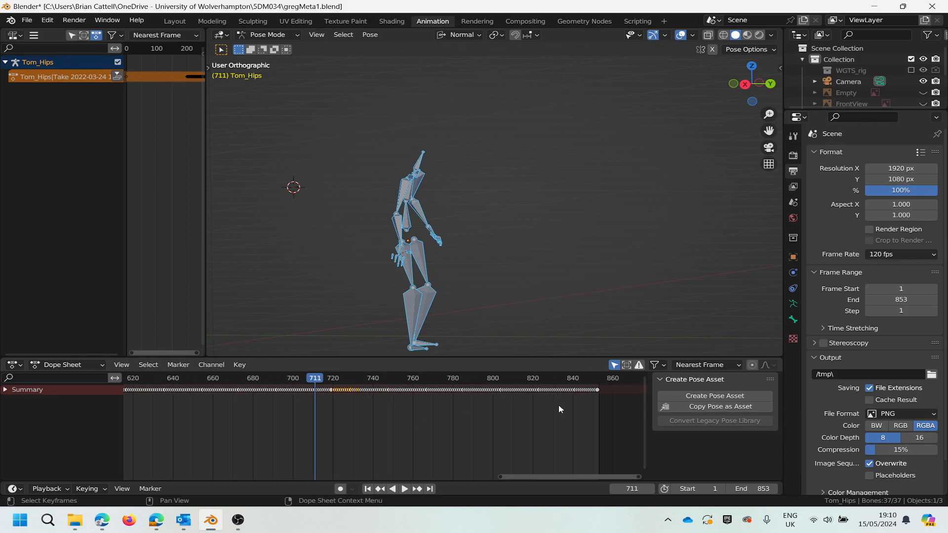
left_click_drag(605, 401, 358, 389)
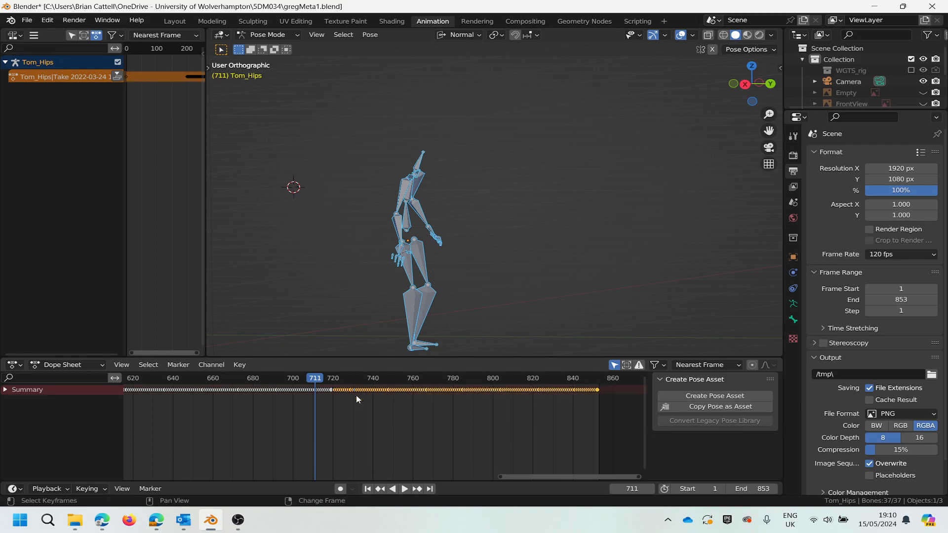
scroll(351, 394, "up", 4)
scroll(349, 397, "up", 2)
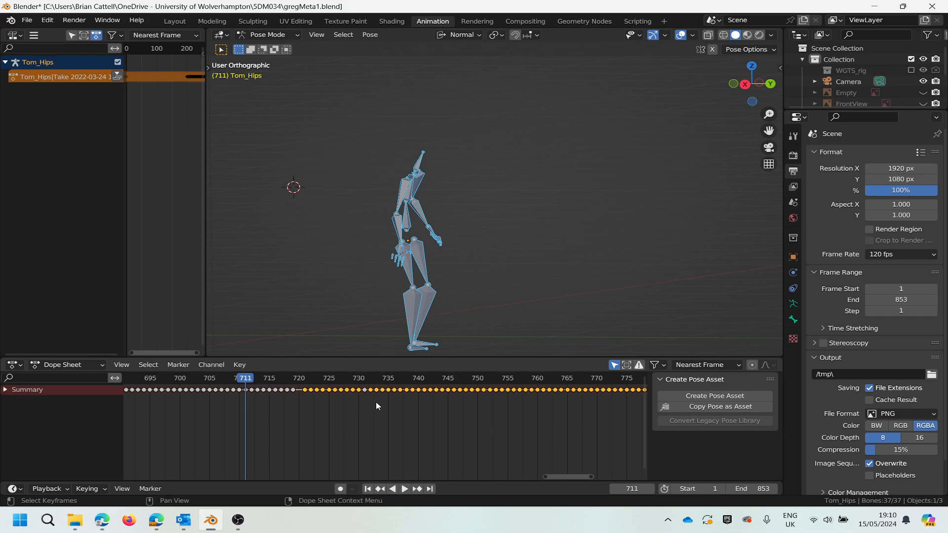
scroll(369, 390, "up", 3)
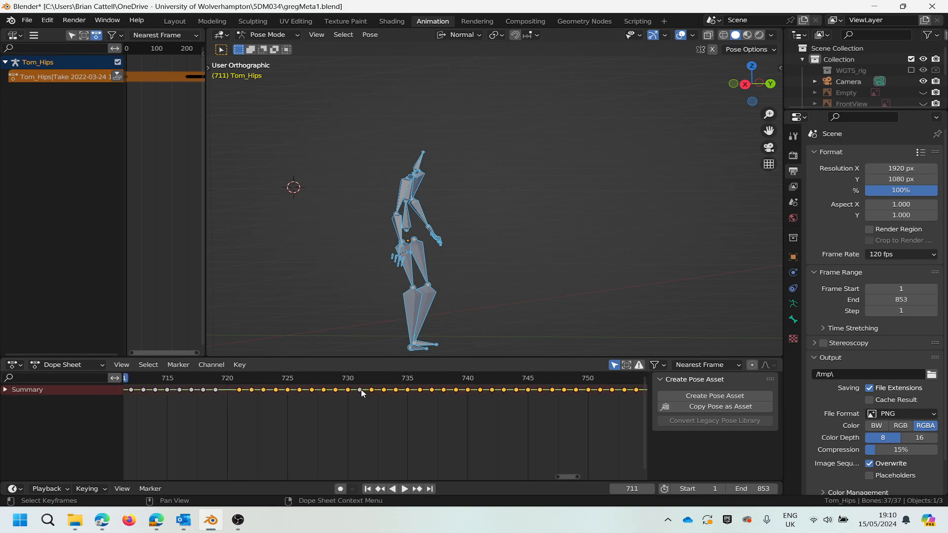
scroll(387, 413, "down", 6)
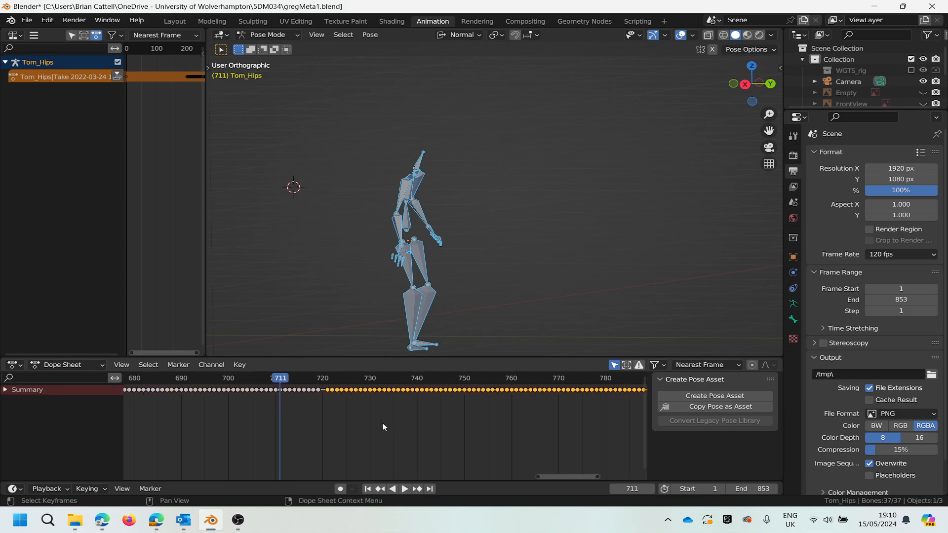
scroll(386, 428, "down", 1)
key("Delete")
Step: Scrub the playhead to frame 720 and back to frame 705 to check the trimmed end of the motion
scroll(350, 404, "down", 2)
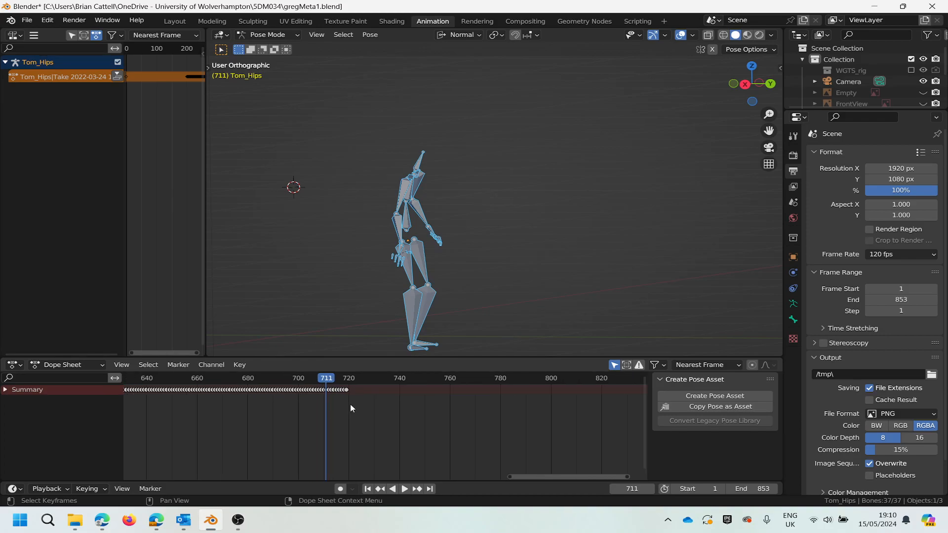
left_click_drag(326, 385, 351, 398)
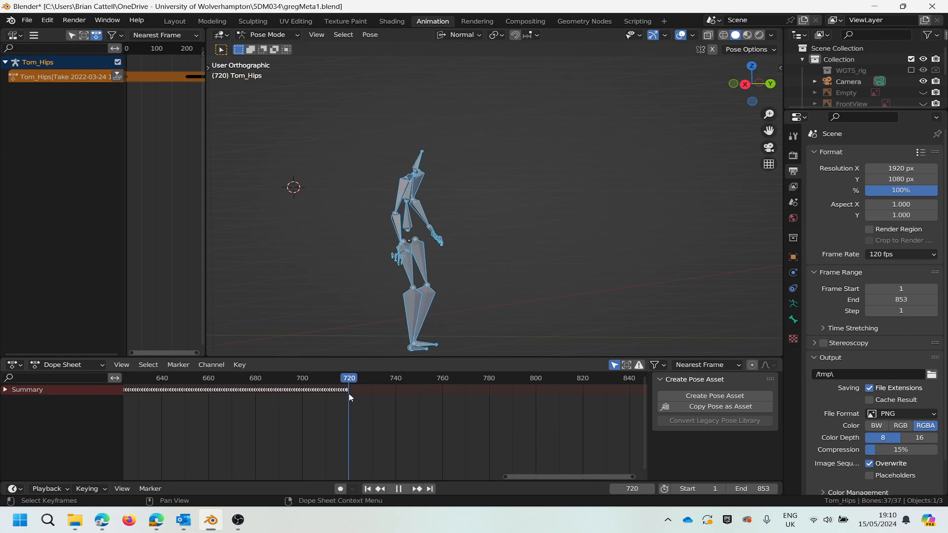
left_click_drag(349, 397, 313, 391)
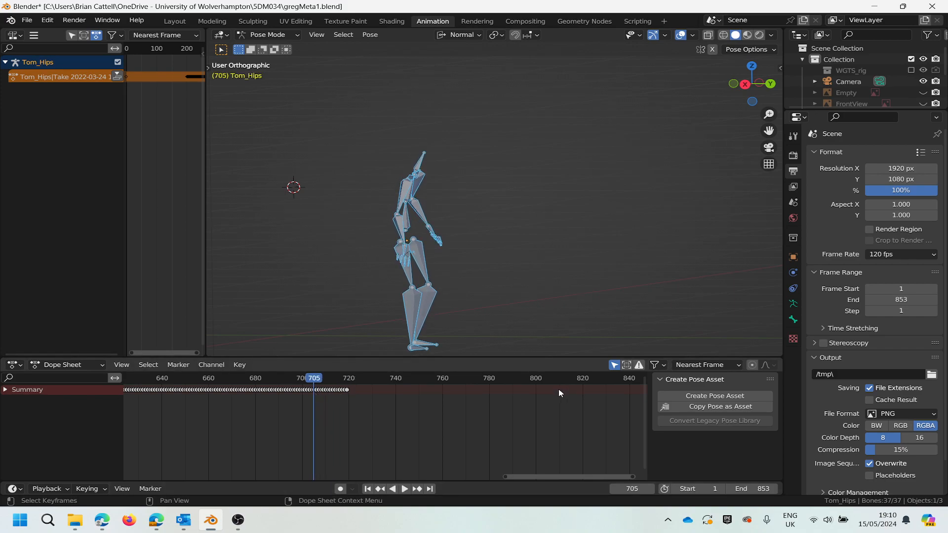
scroll(242, 407, "down", 4)
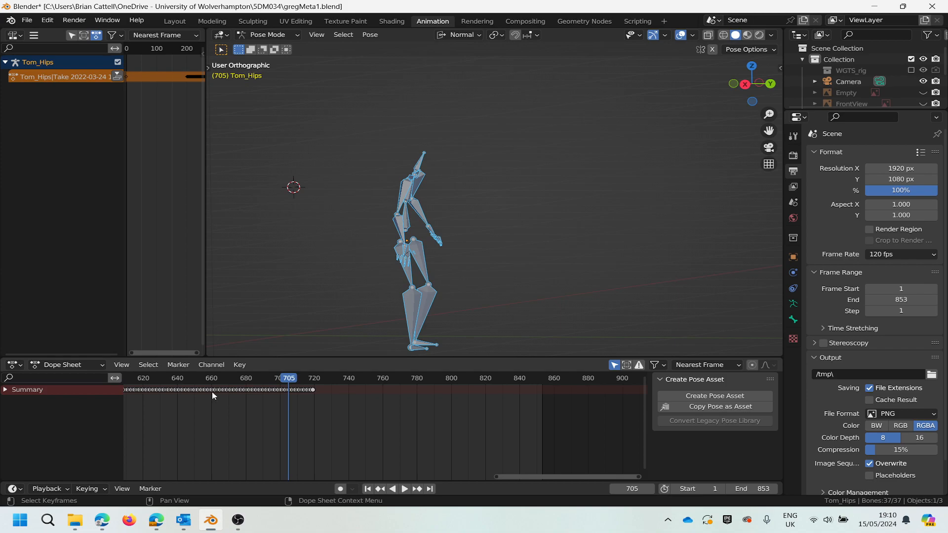
Step: Select the Summary keyframes from about frame 200 to 720 and move them earlier, so they start around frame 15
left_click_drag(493, 475, 225, 449)
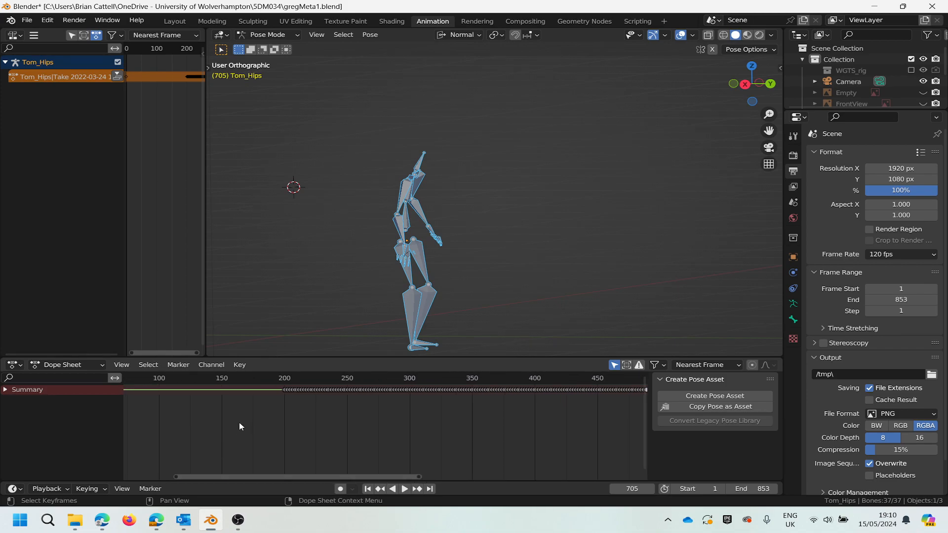
scroll(271, 398, "down", 6)
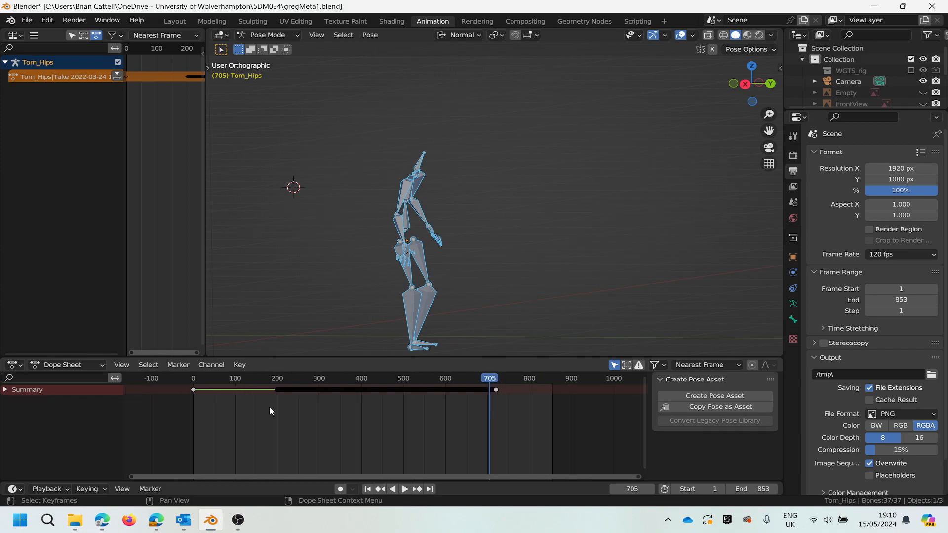
scroll(273, 380, "up", 3)
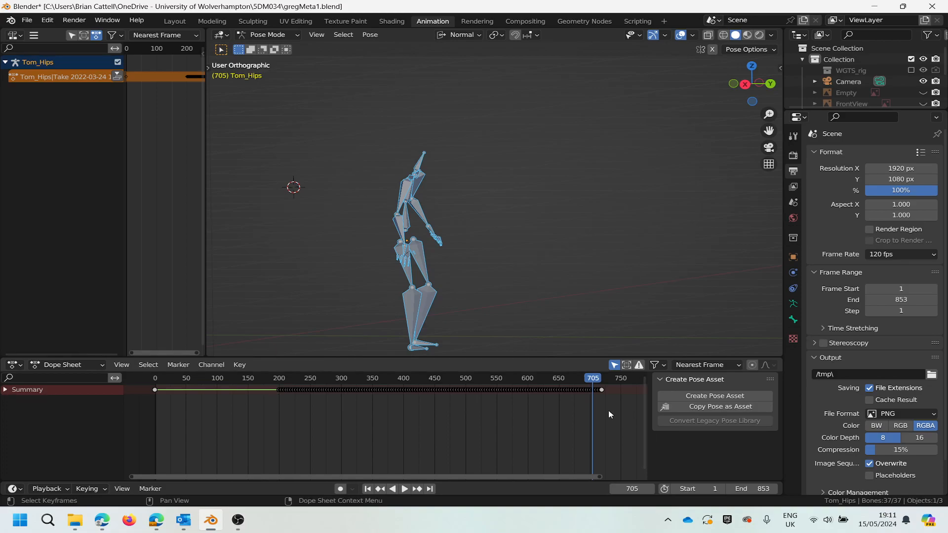
left_click_drag(610, 405, 269, 386)
scroll(310, 378, "up", 1)
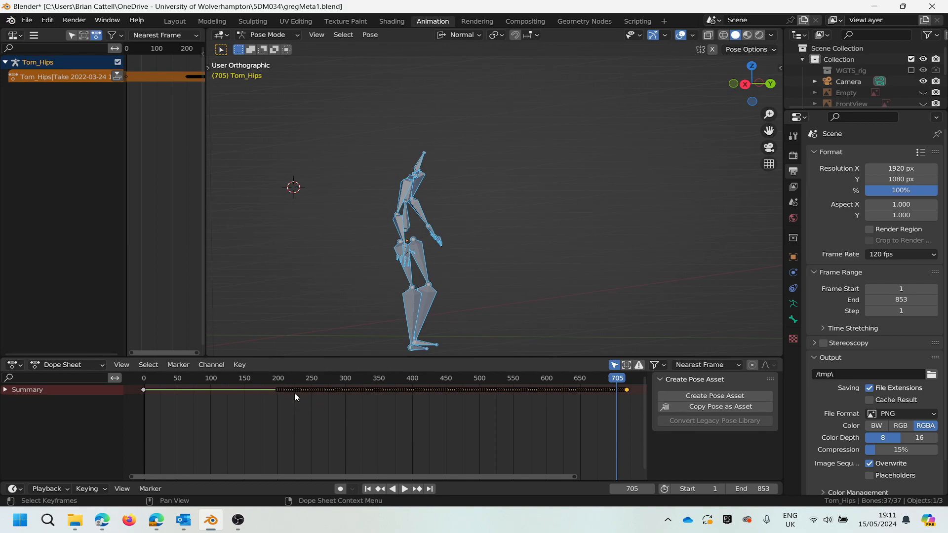
key("g")
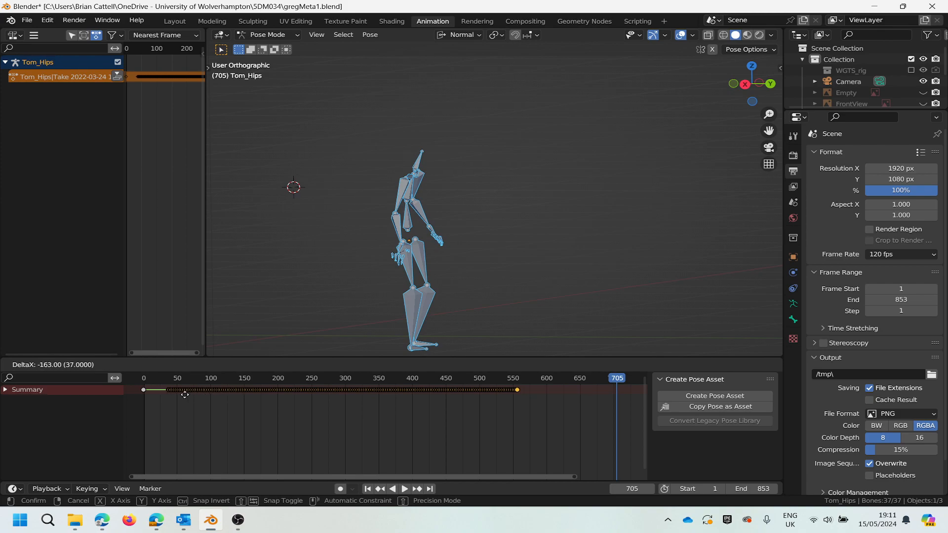
left_click(169, 394)
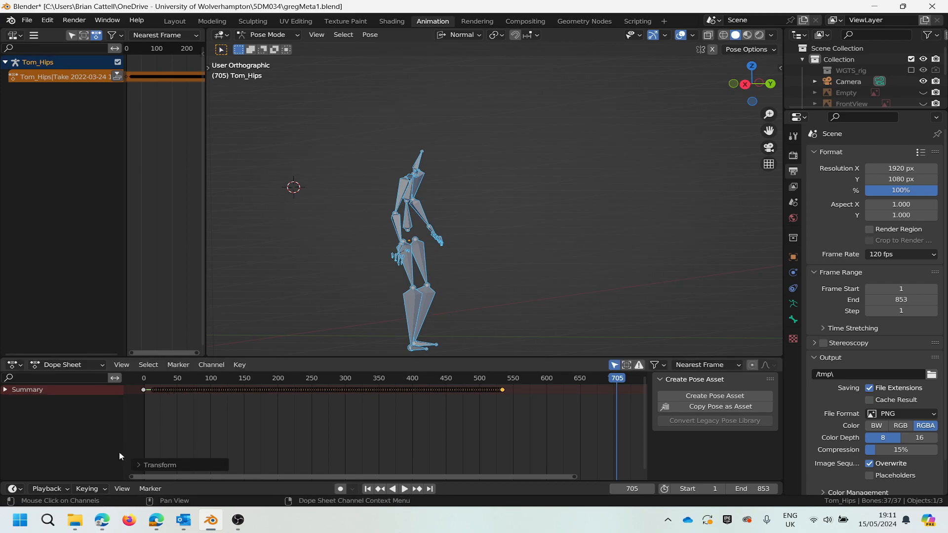
Step: Move the selected keyframes about 14 frames earlier so the motion starts right after the T-pose keyframe at frame 0
left_click_drag(145, 476, 117, 466)
scroll(209, 378, "up", 8)
scroll(148, 378, "up", 10)
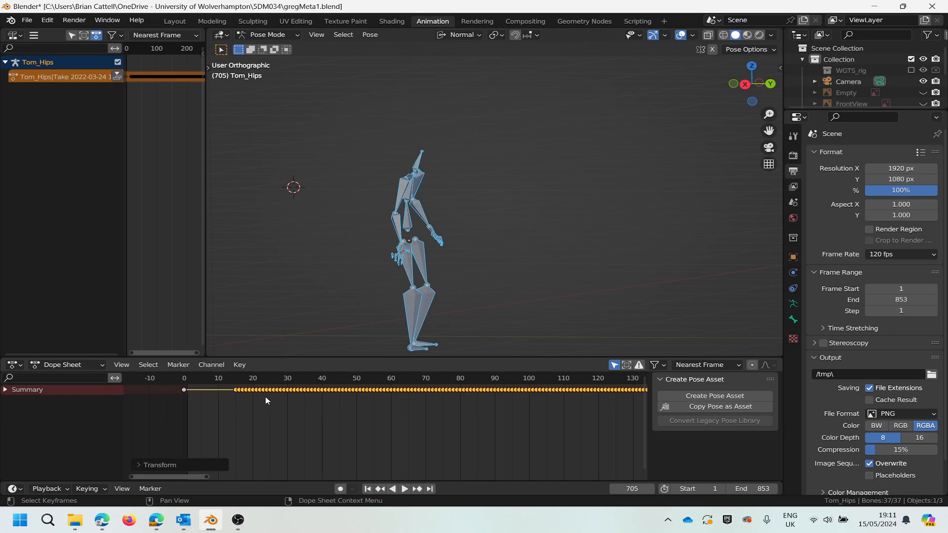
left_click_drag(256, 395, 205, 393)
scroll(256, 416, "down", 5)
scroll(281, 420, "down", 5)
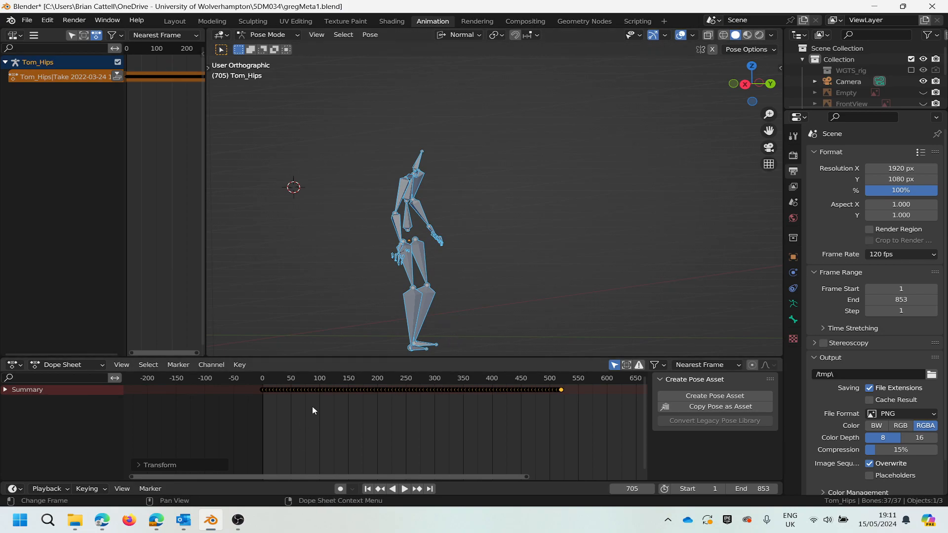
Step: Expand the Summary channel to examine the keyframes of the individual bones and view the skeleton from an angle
left_click(5, 390)
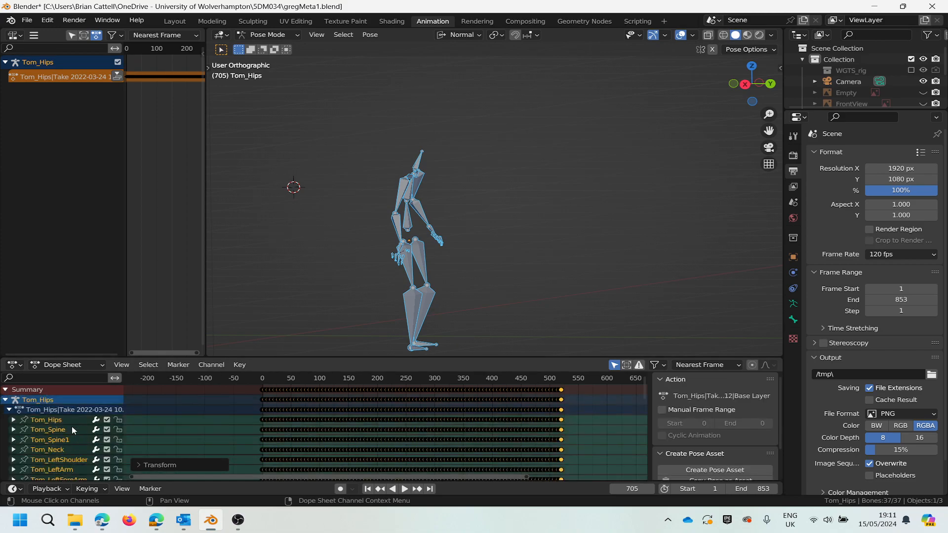
scroll(368, 259, "down", 3)
scroll(392, 230, "up", 2)
scroll(375, 244, "down", 2)
middle_click_drag(414, 279, 394, 246)
scroll(390, 254, "up", 2)
scroll(394, 309, "down", 2)
scroll(398, 321, "up", 4)
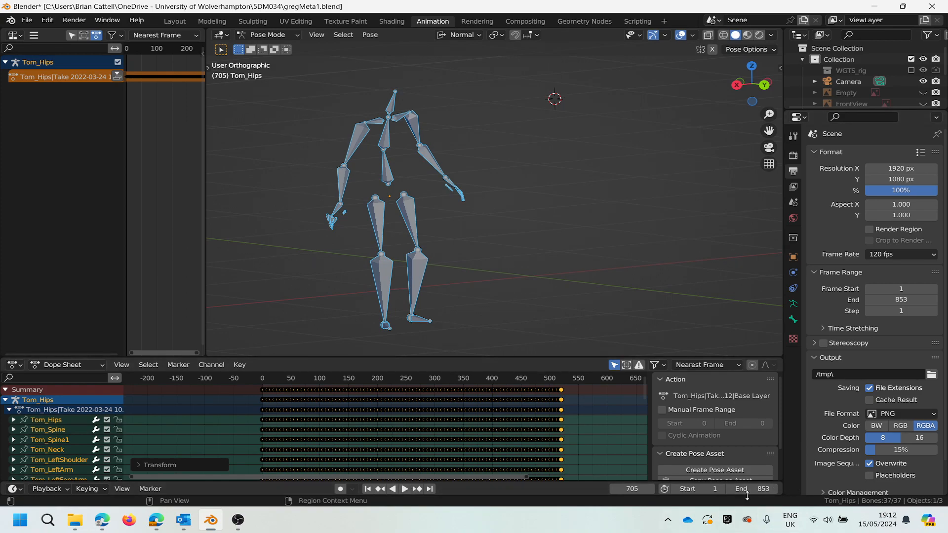
Step: Set the animation's end frame to 521
left_click(760, 490)
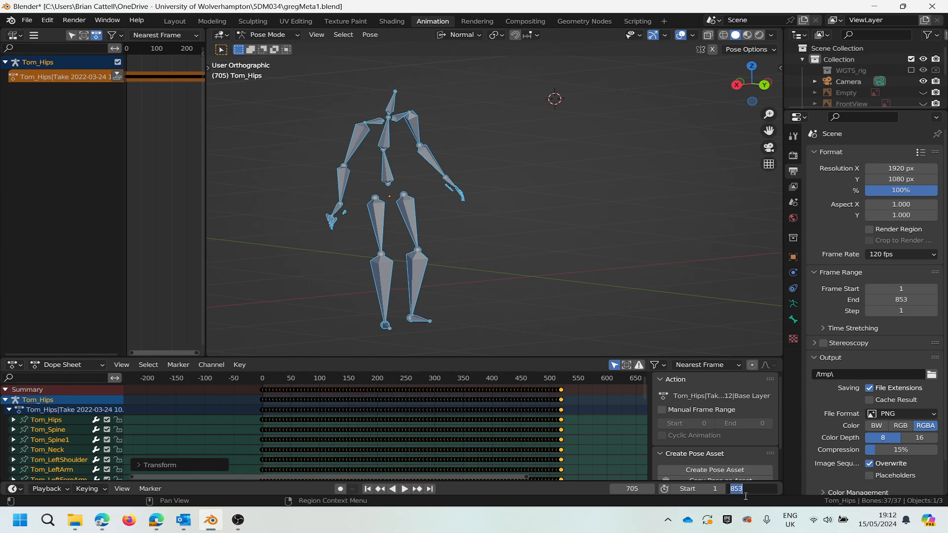
type("521")
key("Return")
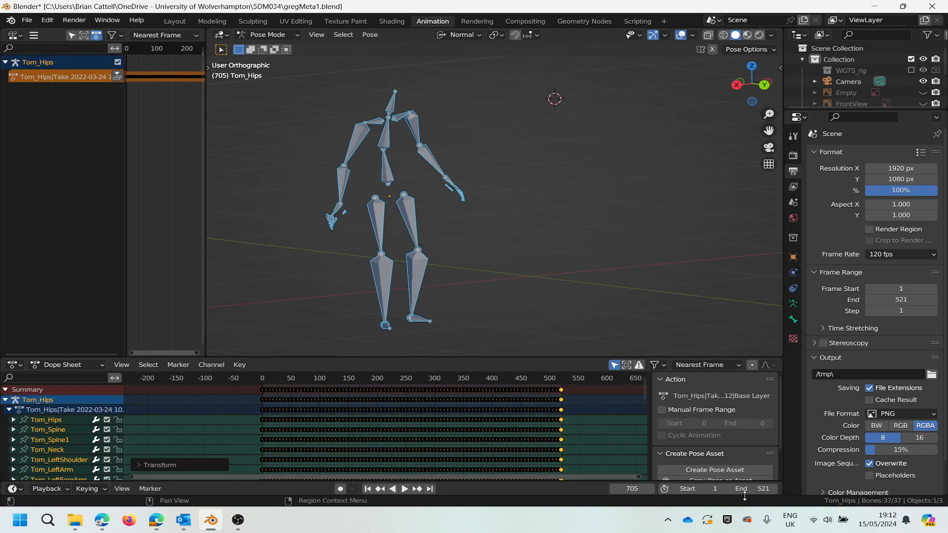
Step: Play the shortened animation to review the motion, stopping at frame 503
left_click(405, 489)
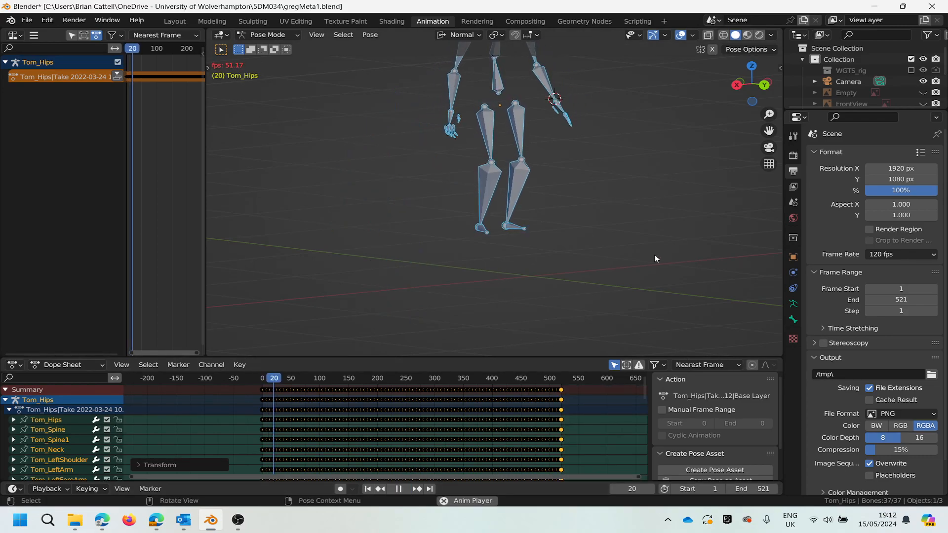
scroll(563, 121, "down", 3)
scroll(585, 58, "up", 3)
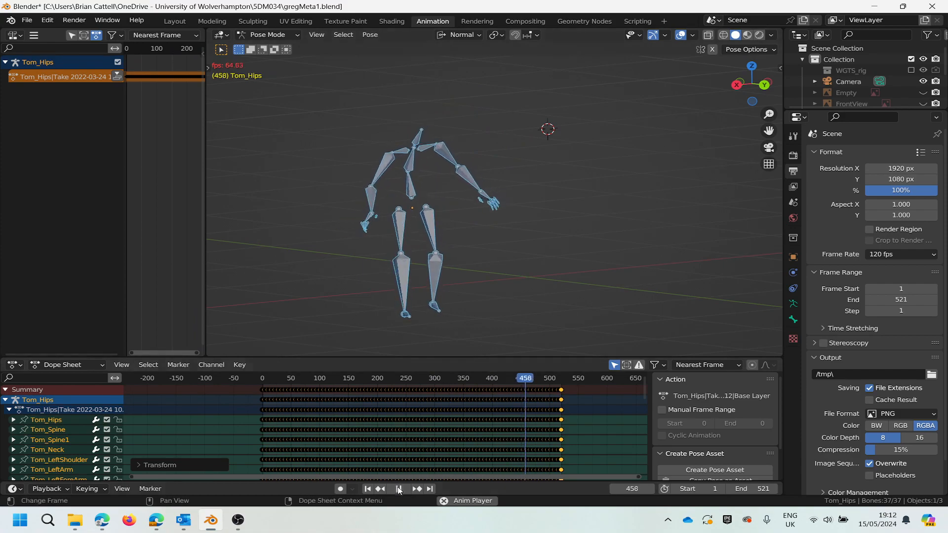
key("space")
middle_click_drag(383, 297, 396, 297)
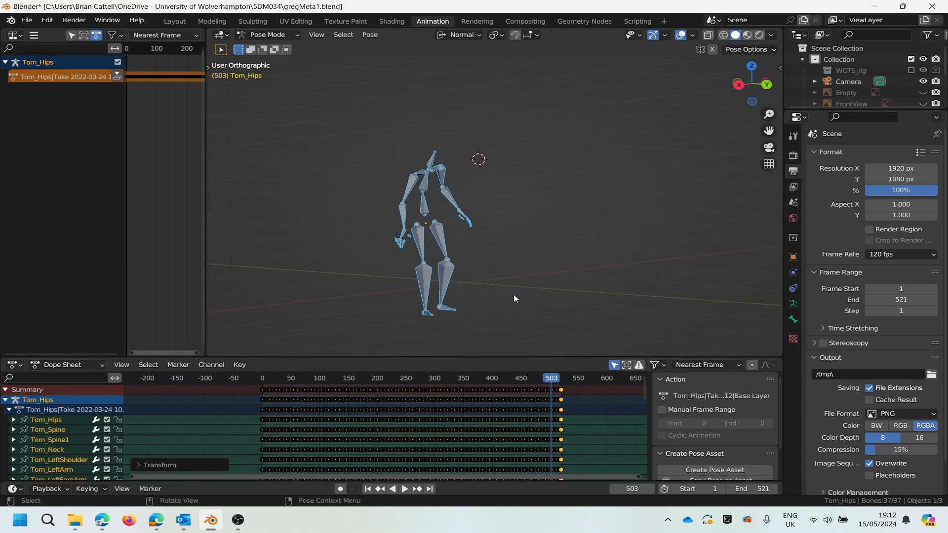
scroll(514, 294, "down", 1)
scroll(438, 298, "up", 2)
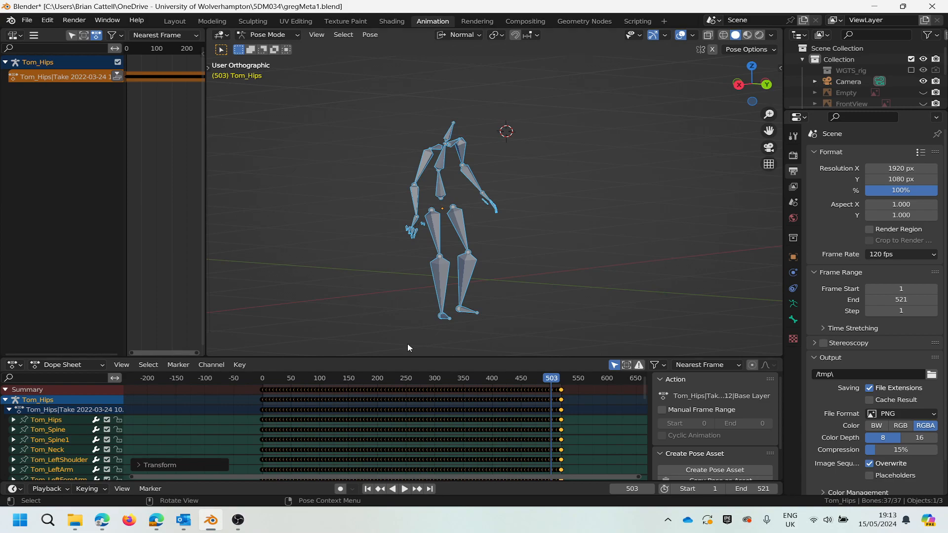
Step: Return the playhead to frame 0 and replay the animation, stopping at frame 222 to inspect the pose
left_click_drag(550, 382, 262, 380)
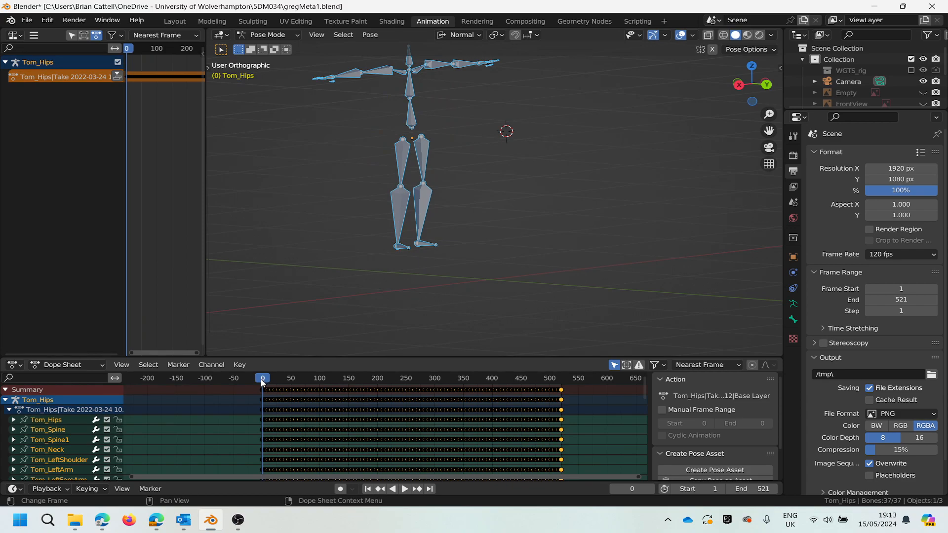
mouse_move(262, 381)
left_mouse_down()
mouse_move(345, 391)
mouse_move(558, 384)
mouse_move(268, 393)
mouse_move(256, 390)
mouse_move(563, 381)
mouse_move(262, 390)
left_mouse_up()
key("space")
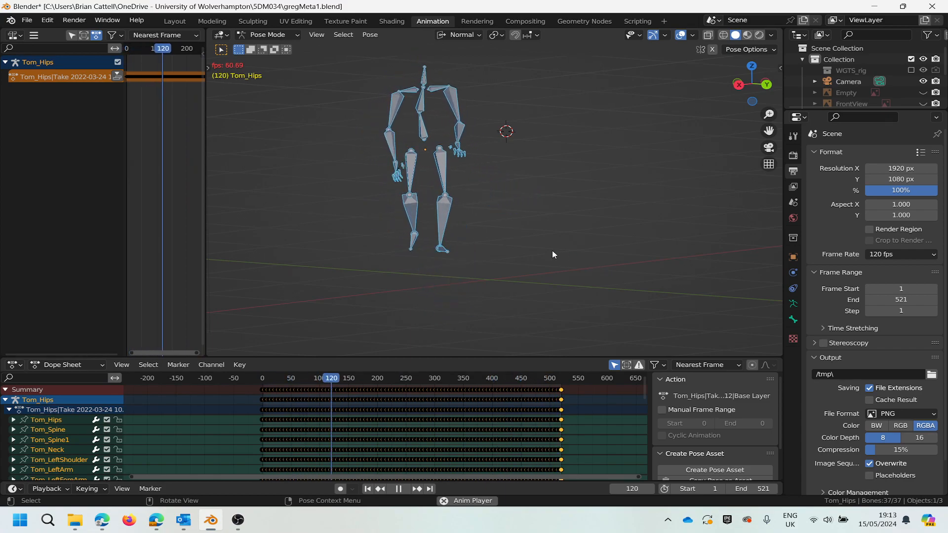
left_click(398, 489)
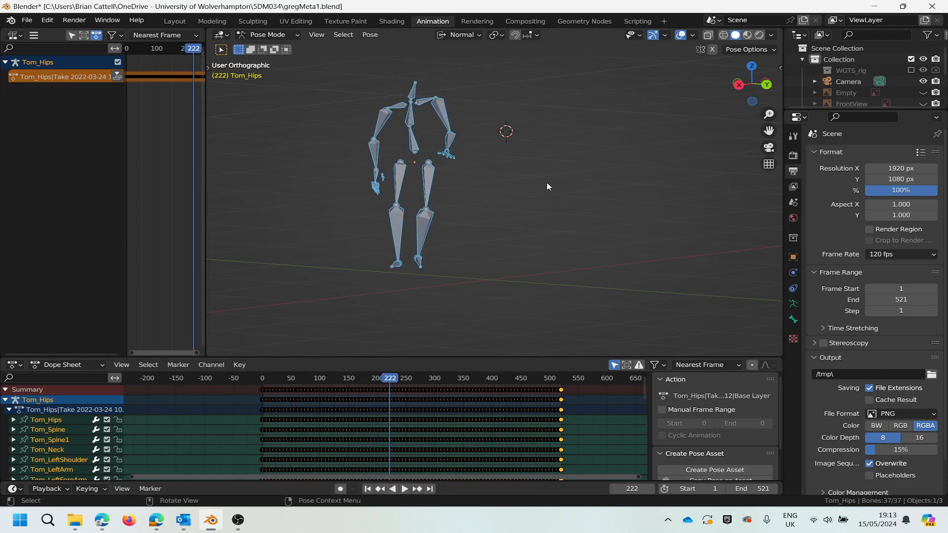
scroll(542, 183, "down", 4)
scroll(529, 165, "up", 4)
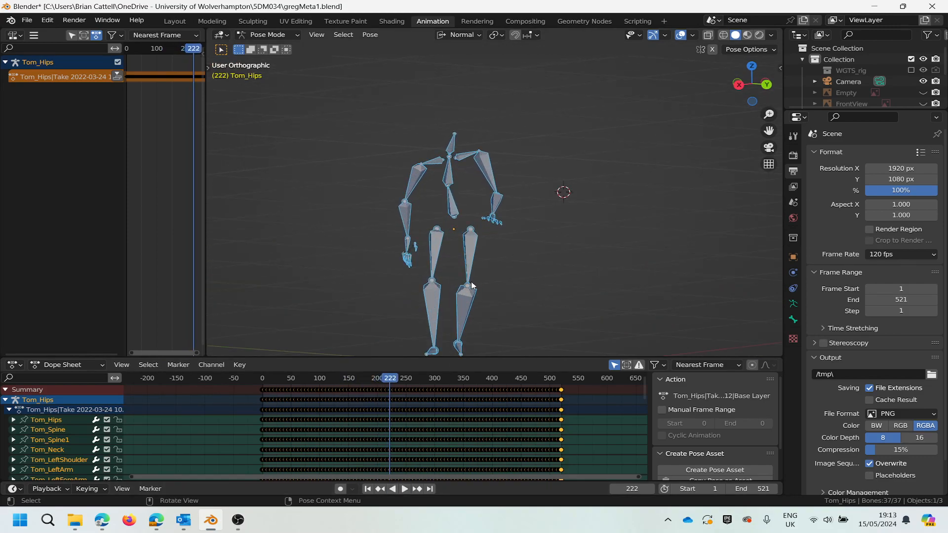
scroll(464, 318, "up", 1)
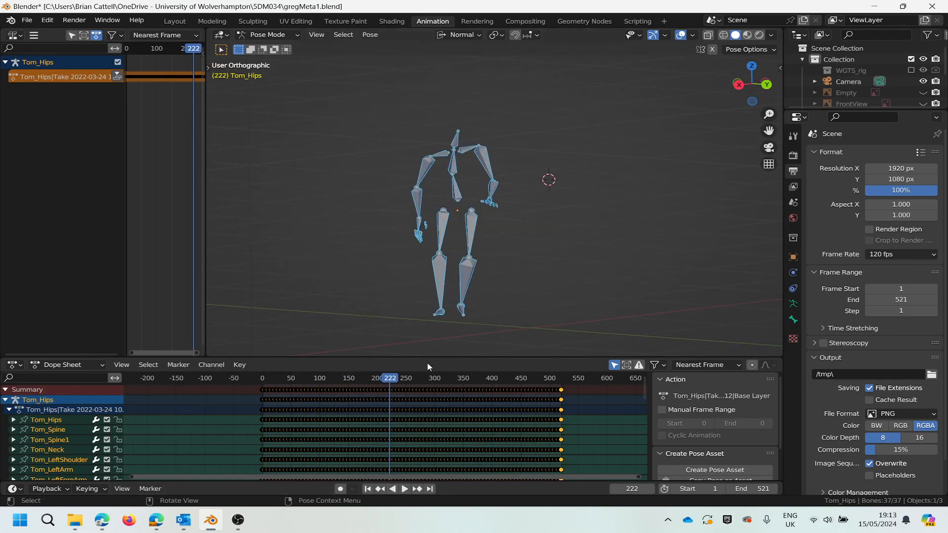
Step: Return the playhead to frame 0 and expand the Tom_Spine channels to examine their location and rotation keyframes
left_click_drag(391, 380, 261, 380)
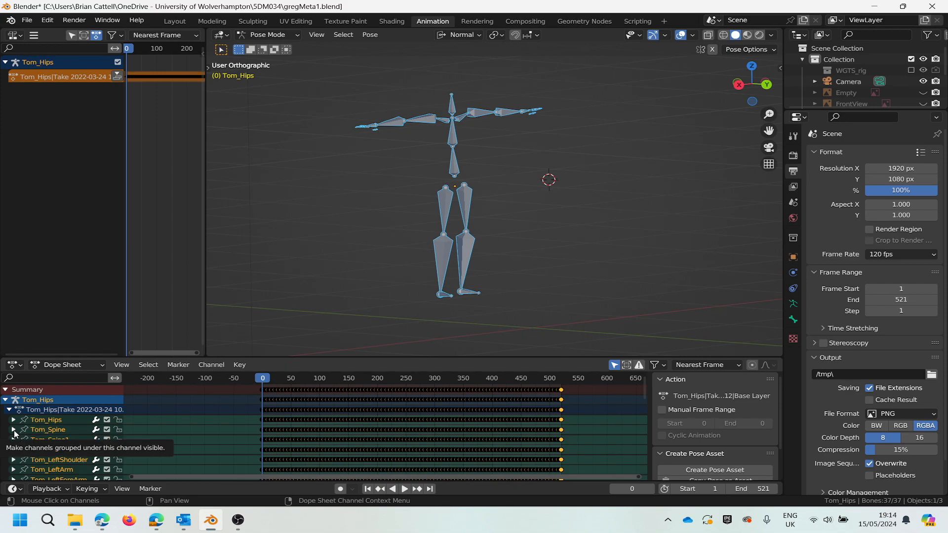
left_click(14, 433)
scroll(39, 422, "down", 2)
scroll(49, 423, "up", 1)
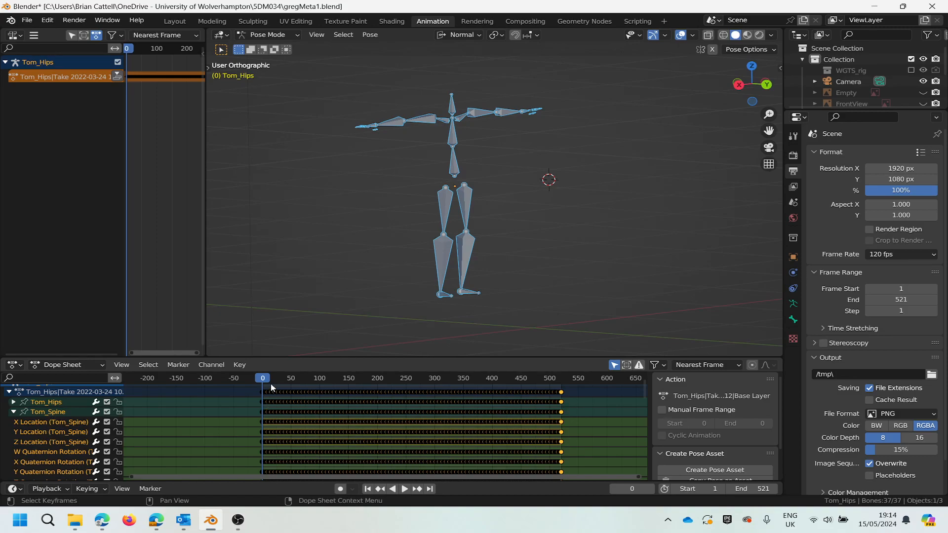
scroll(274, 405, "down", 2)
scroll(267, 431, "up", 4)
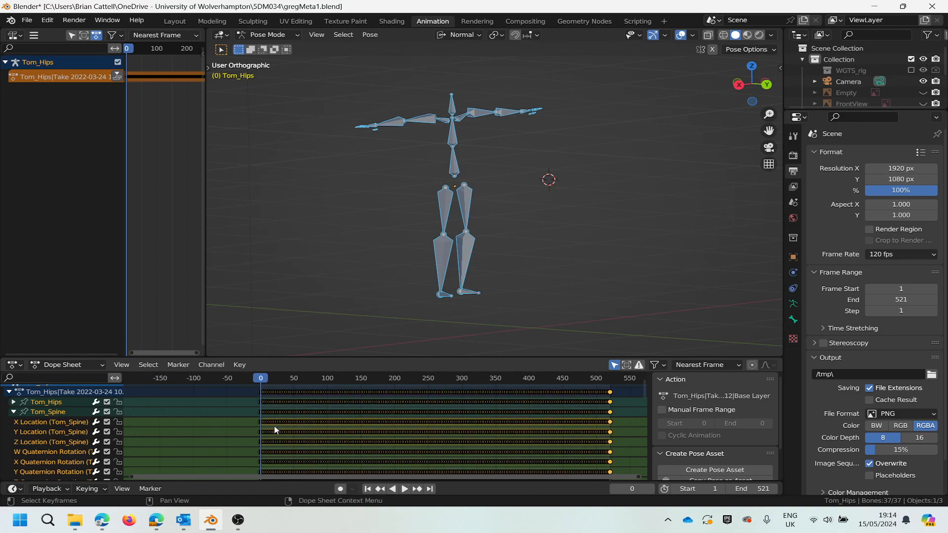
Step: Examine the Tom_Spine location, quaternion rotation and scale channels, and collapse them
scroll(266, 436, "up", 2)
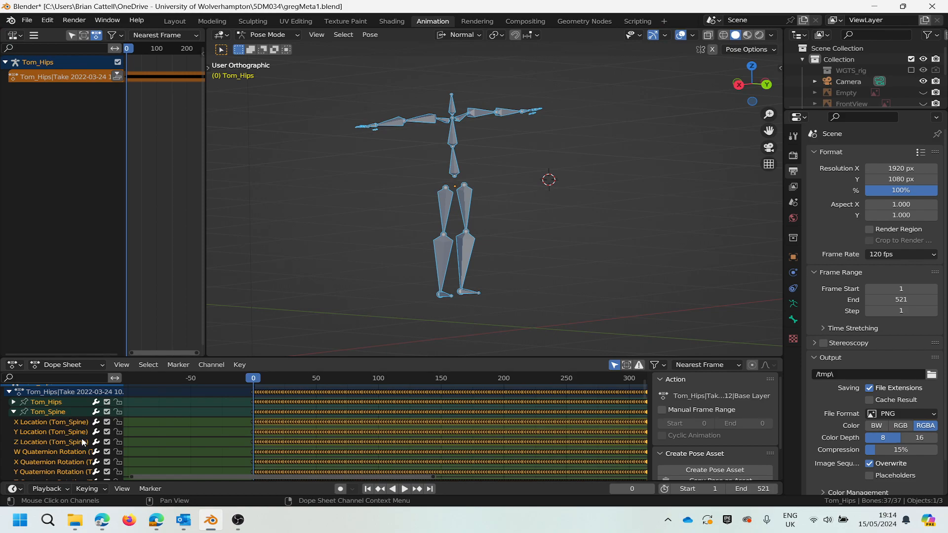
scroll(79, 433, "down", 2)
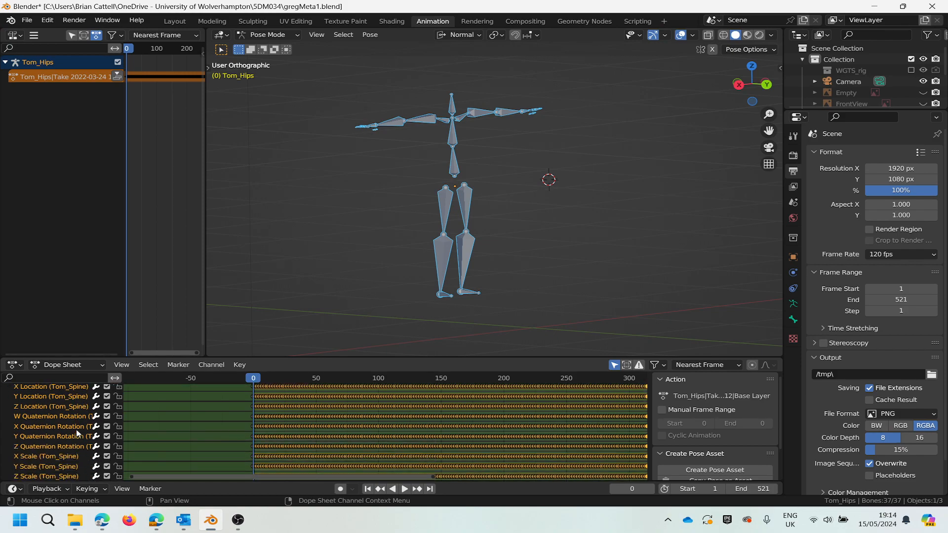
scroll(60, 459, "down", 1)
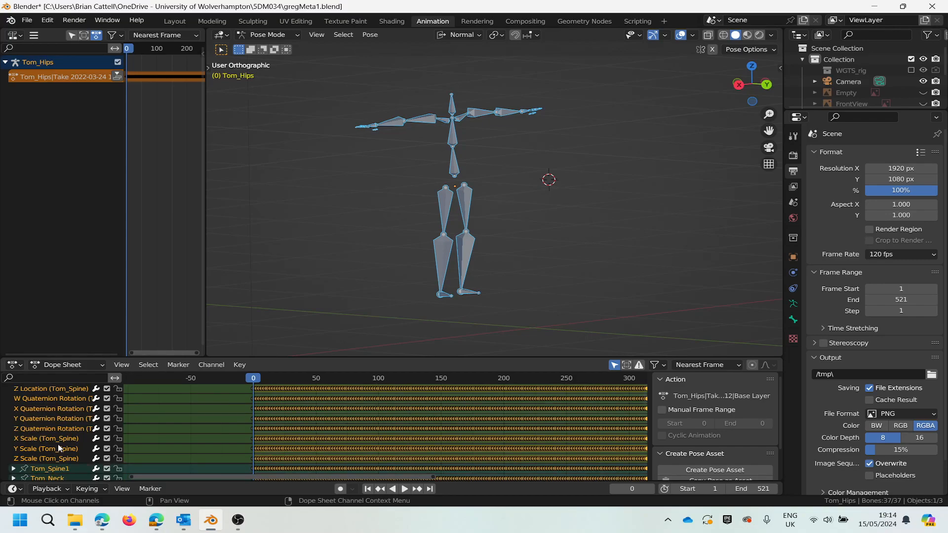
scroll(58, 447, "up", 3)
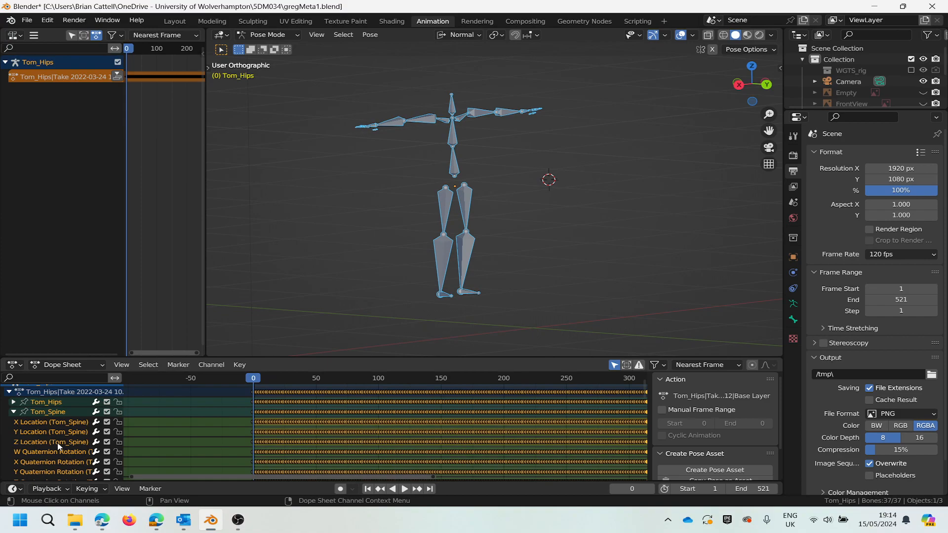
left_click(14, 412)
Step: Look through the full list of bone channels below Tom_Hips, including the arm and hand bones
scroll(20, 420, "down", 10)
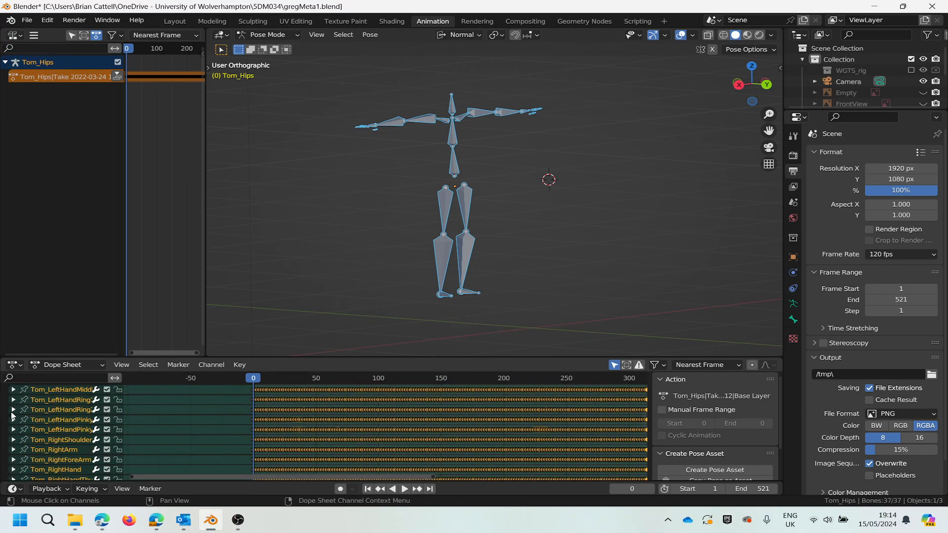
scroll(30, 426, "down", 5)
scroll(37, 429, "up", 15)
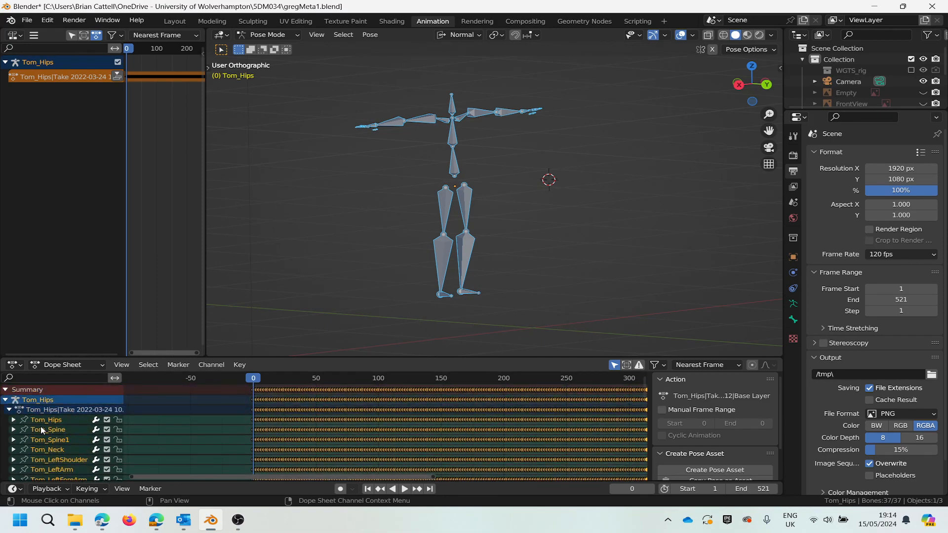
scroll(74, 448, "down", 3)
scroll(66, 435, "up", 3)
scroll(63, 425, "down", 3)
scroll(59, 422, "down", 3)
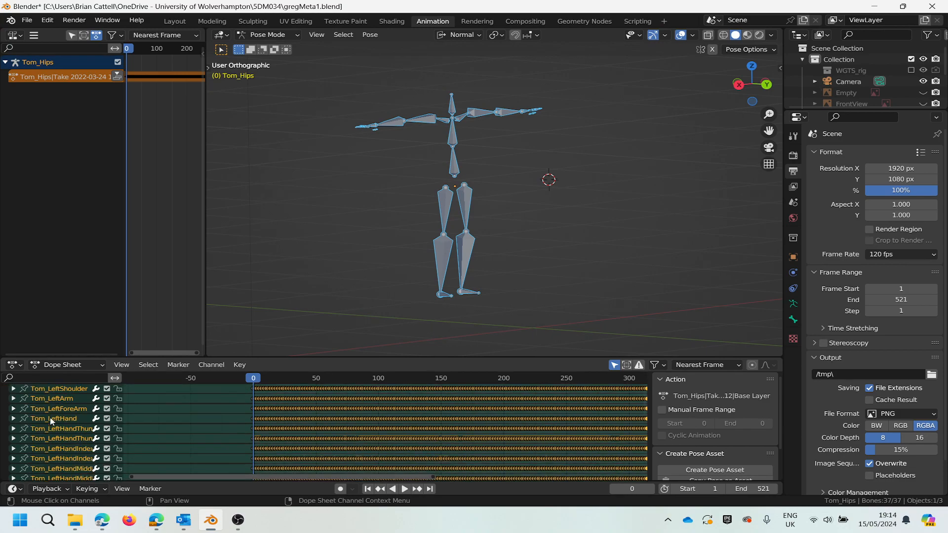
scroll(50, 419, "up", 6)
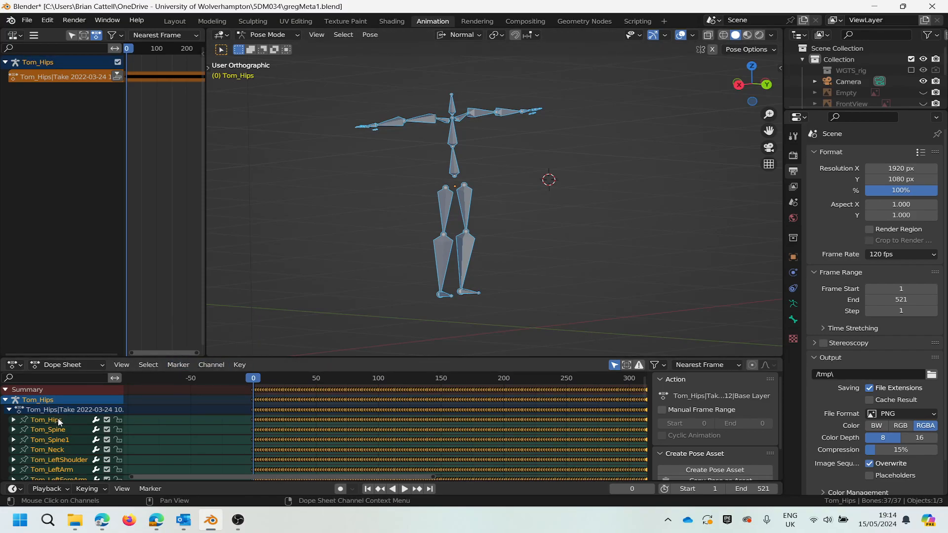
Step: Expand the Tom_Hips bone channels, review them and select the X Euler Rotation channel
left_click(14, 419)
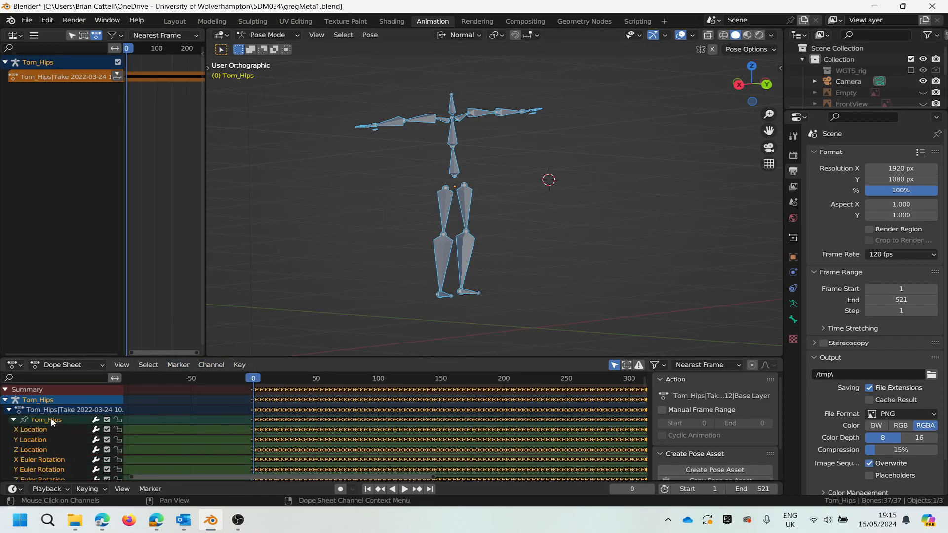
scroll(75, 441, "down", 3)
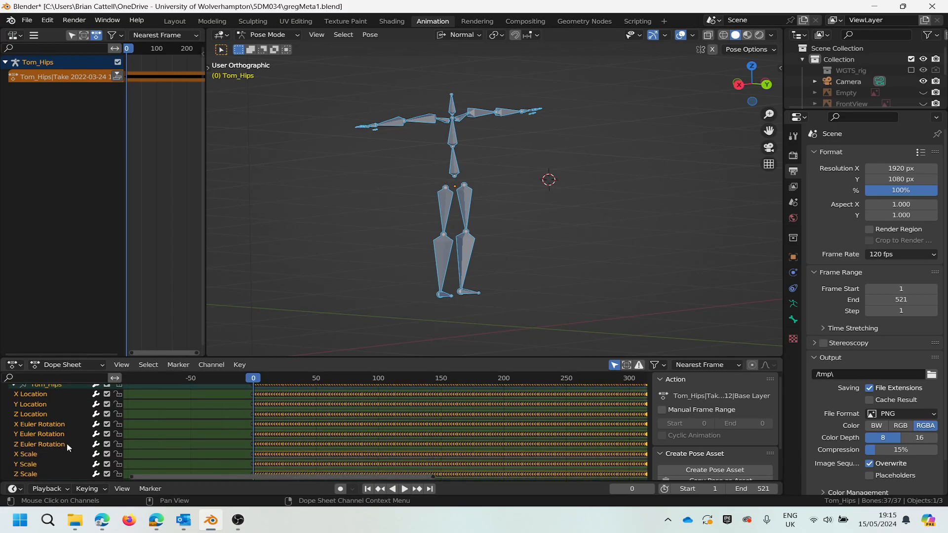
left_click(48, 425)
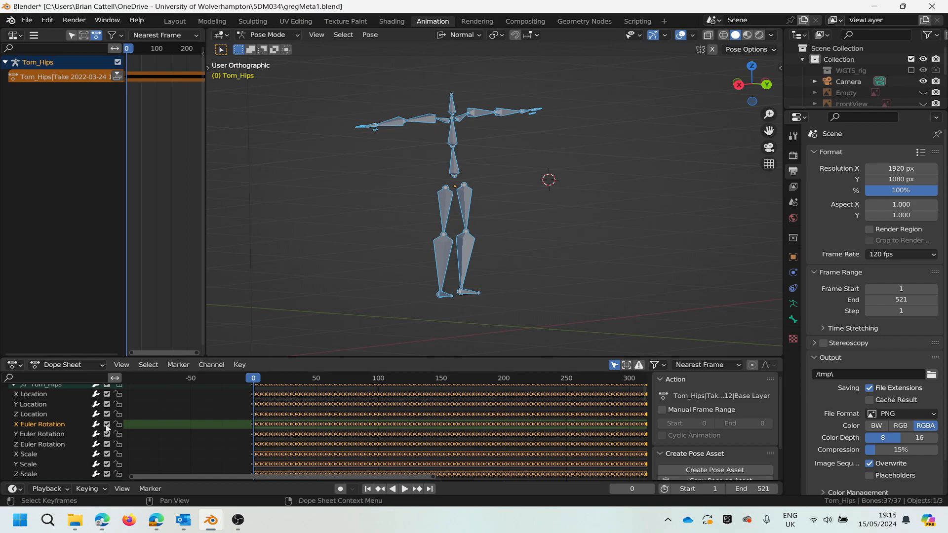
scroll(39, 427, "up", 3)
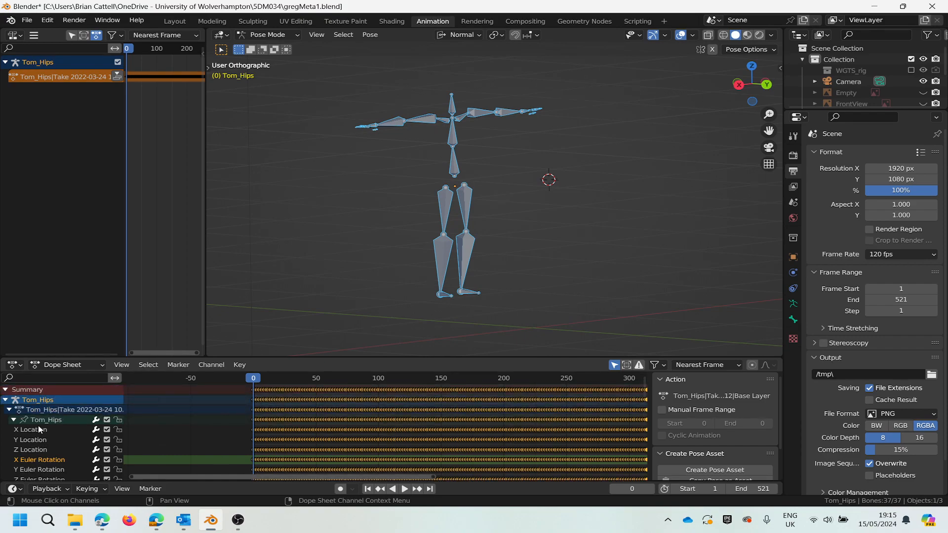
scroll(35, 432, "down", 2)
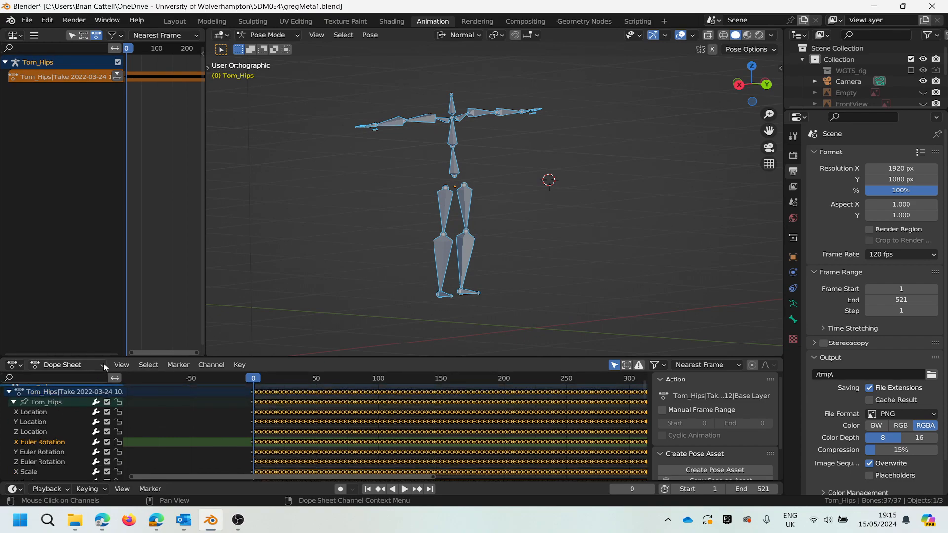
Step: Switch the Dope Sheet area to the Graph Editor
left_click(103, 365)
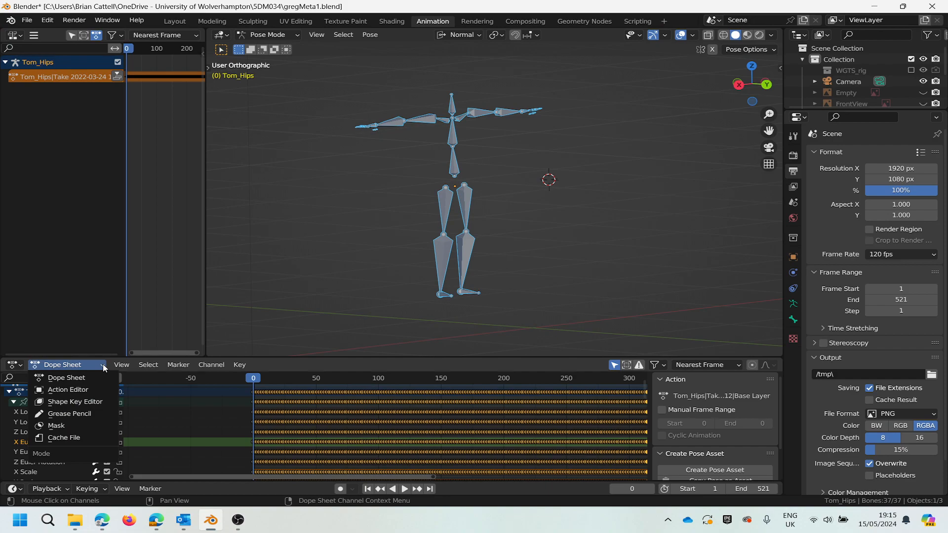
left_click(22, 364)
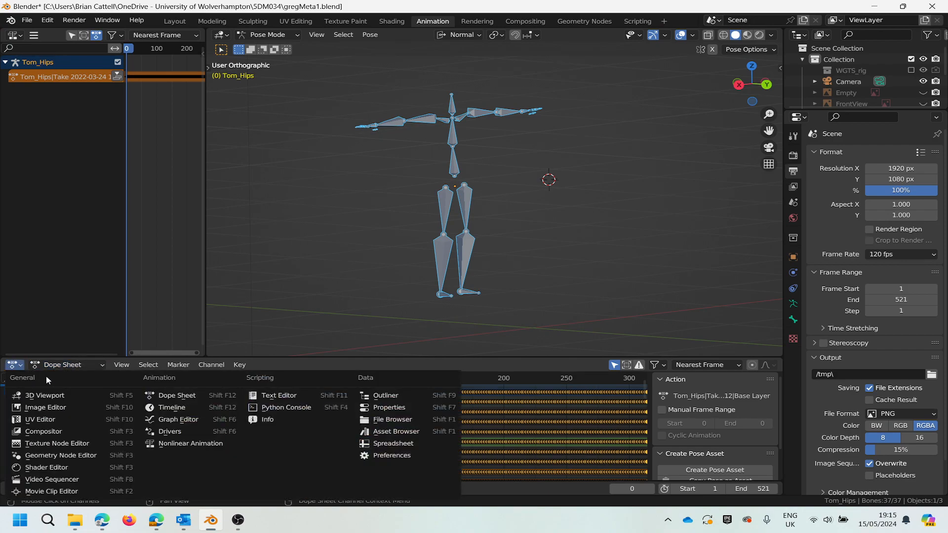
left_click(178, 419)
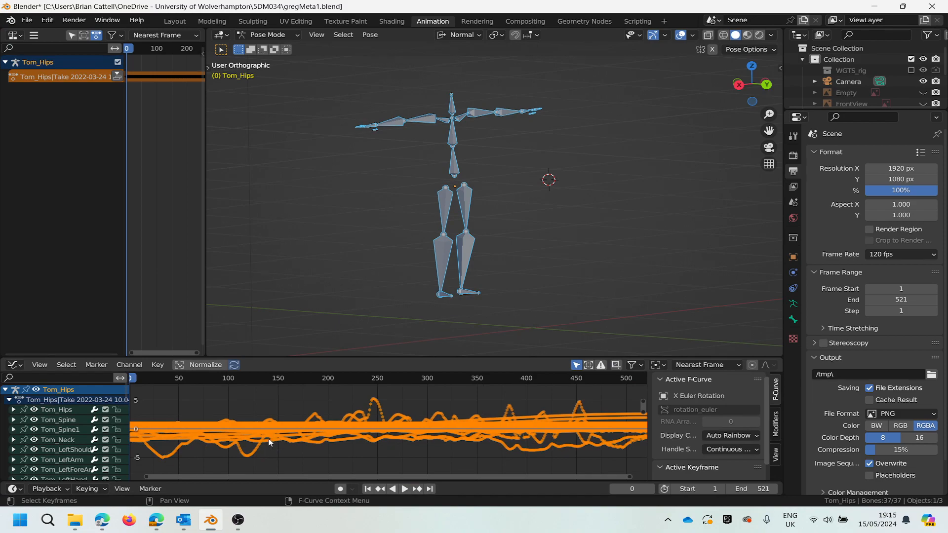
Step: Select the Y Euler Rotation keyframes at the peak near frame 250 and isolate that Tom_Hips curve by hiding all others
left_click(377, 400)
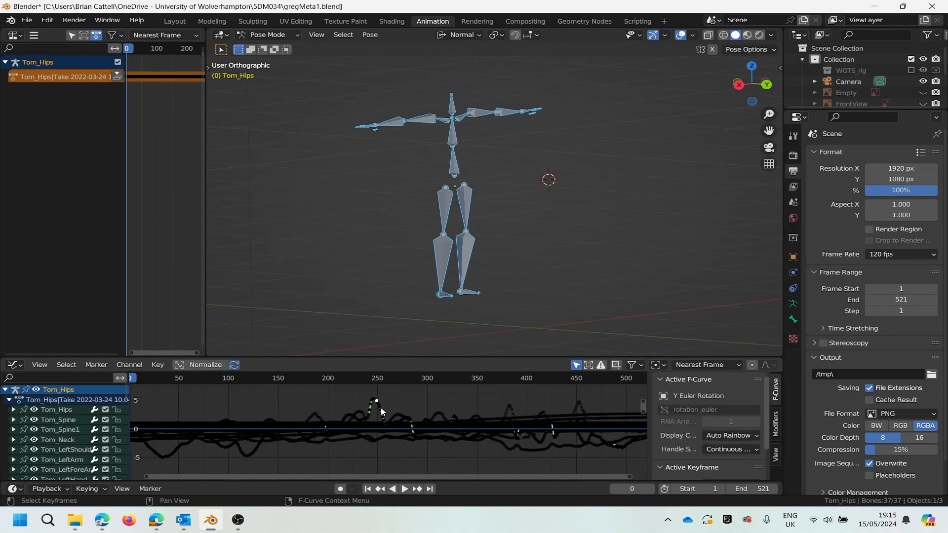
left_click_drag(366, 392, 390, 406)
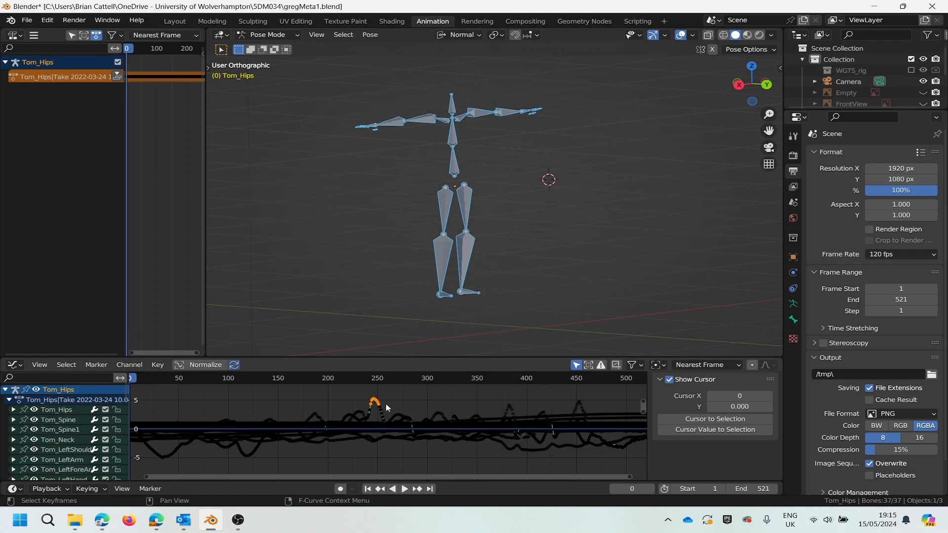
left_click(14, 411)
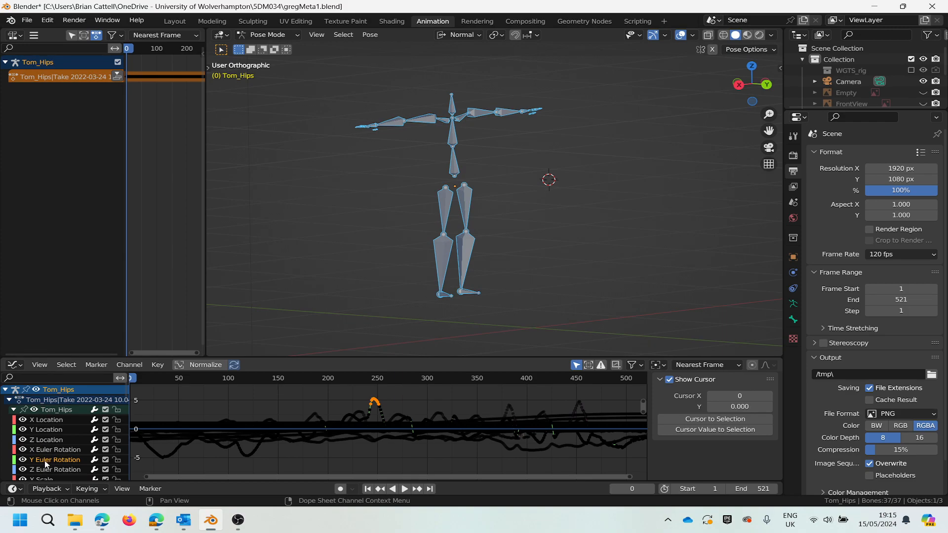
left_click(36, 389)
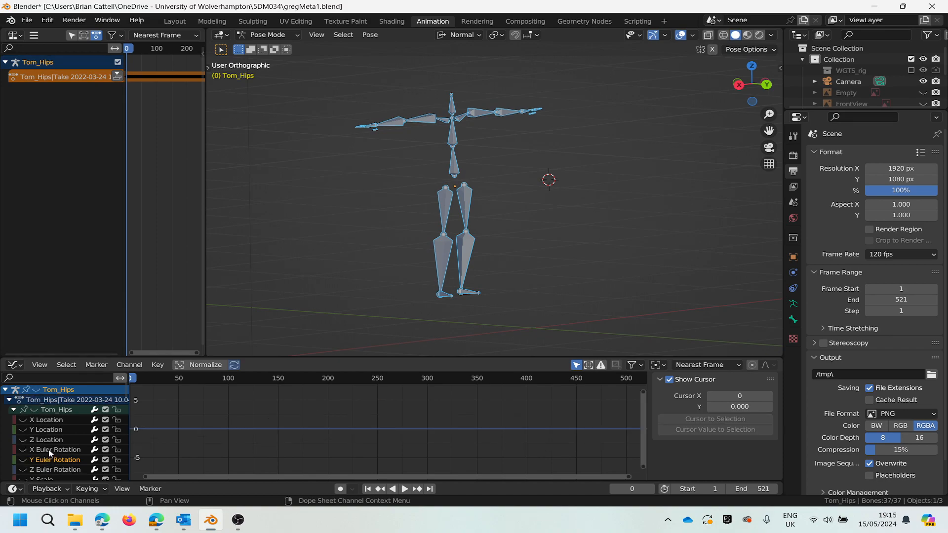
left_click(23, 461)
scroll(384, 392, "up", 2)
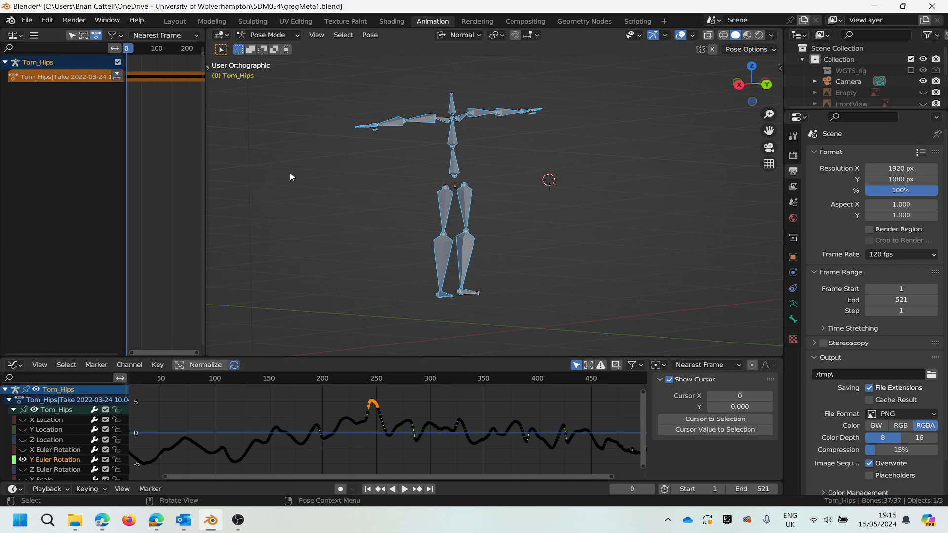
Step: Activate the Rotate tool for the bones, set the transform orientation to Global and inspect the gizmo from the back view
left_click(206, 67)
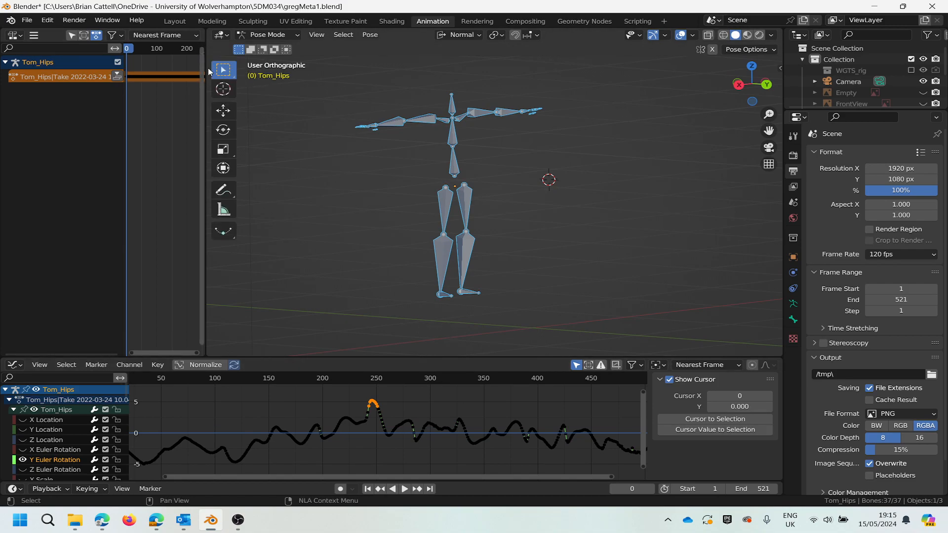
left_click(223, 131)
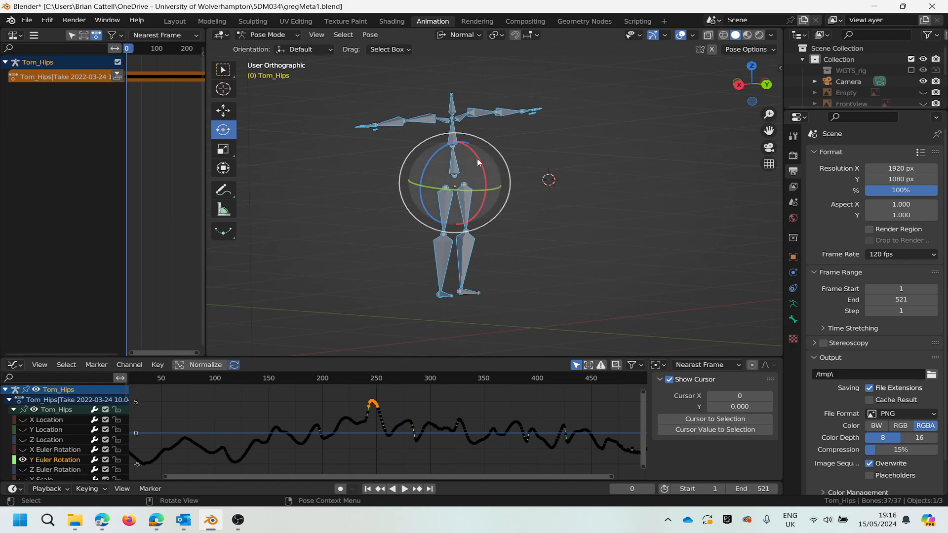
left_click(479, 38)
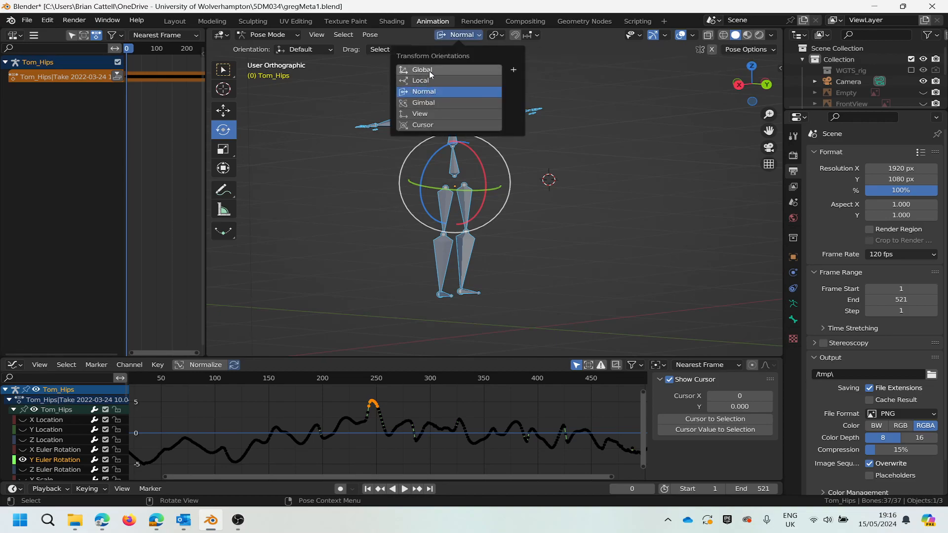
left_click(422, 69)
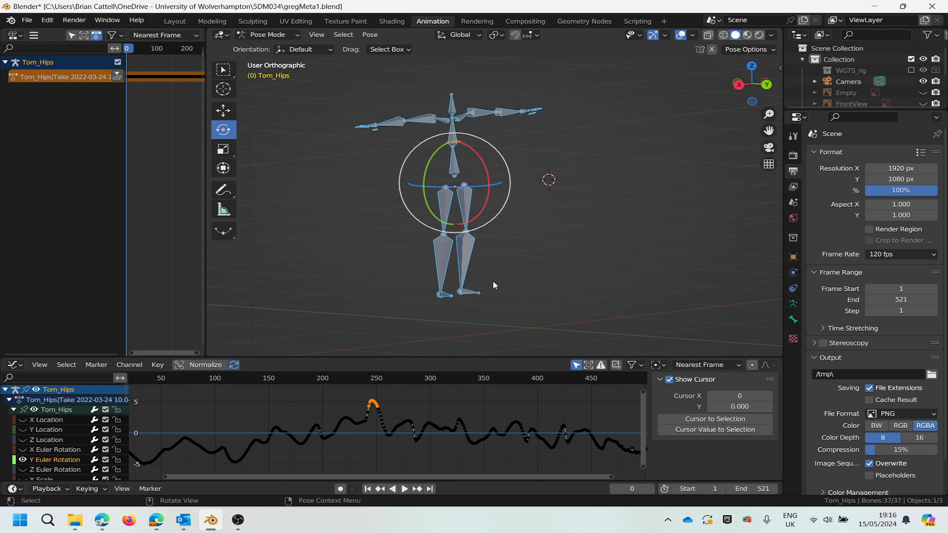
left_click(768, 85)
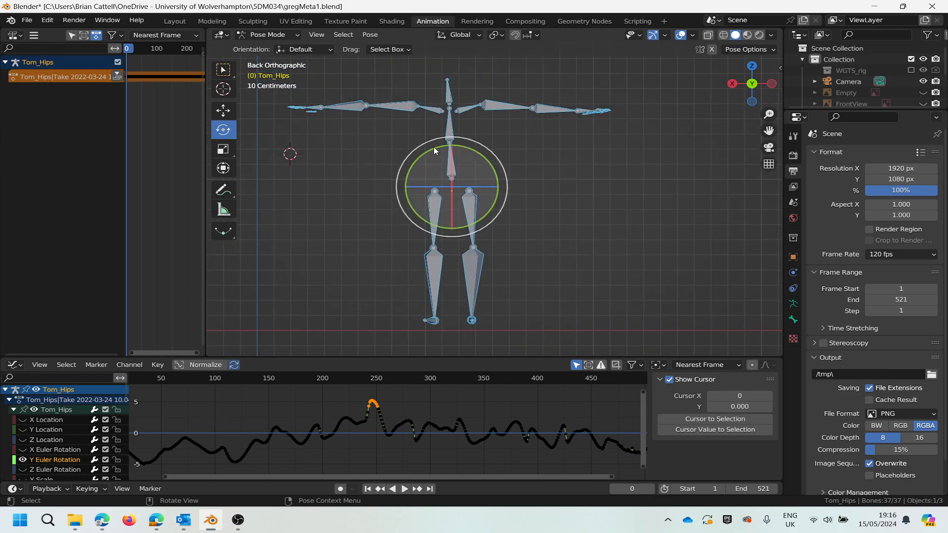
scroll(450, 206, "up", 1)
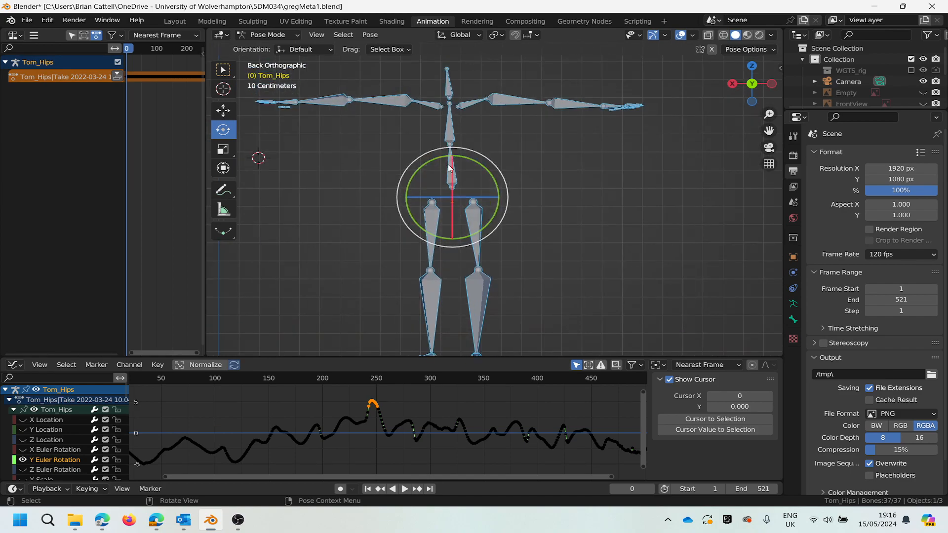
Step: Set the transform orientation to Normal and inspect the rotation gizmo around the hips from an angle
left_click(479, 36)
left_click(439, 92)
scroll(459, 207, "down", 2)
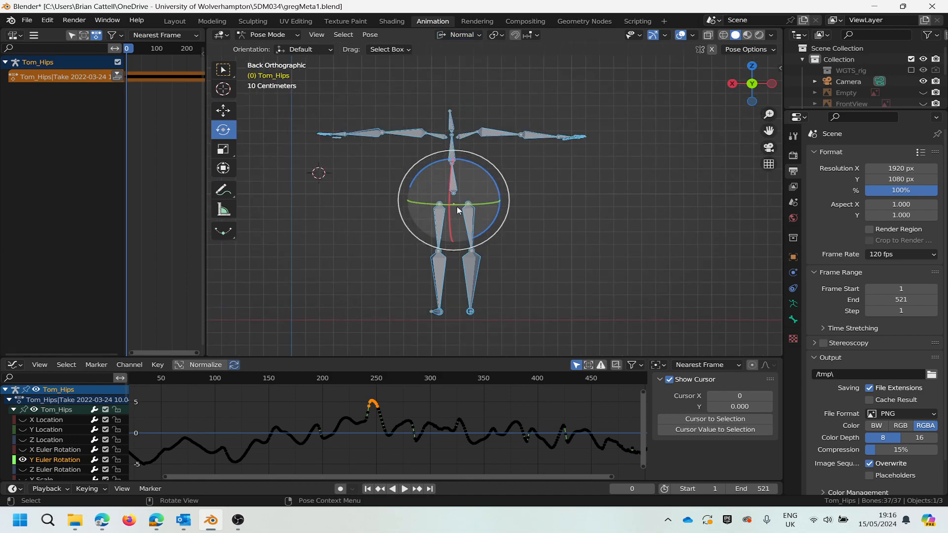
scroll(454, 207, "up", 3)
middle_click_drag(510, 209, 603, 249)
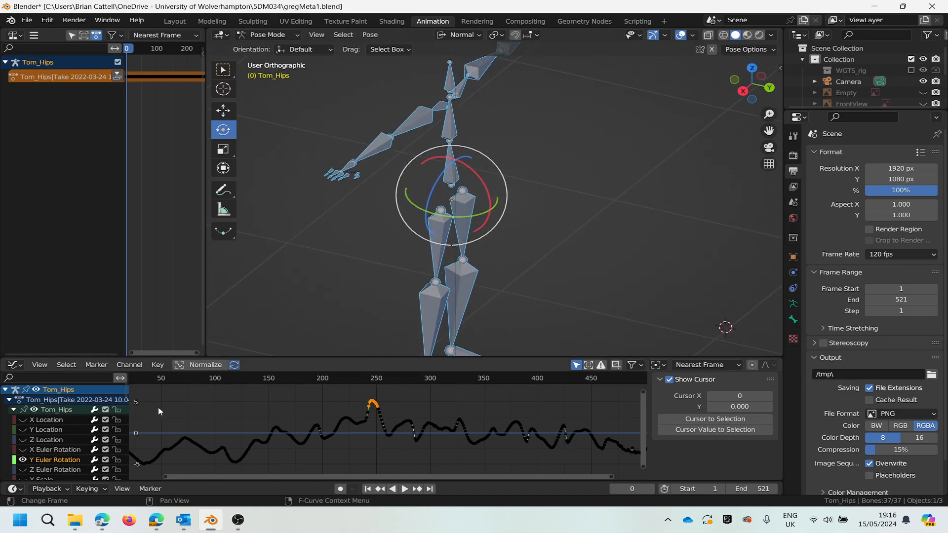
Step: Move the playhead to the Y rotation peak at frame 246 and inspect the rig's pose up close
left_click(373, 379)
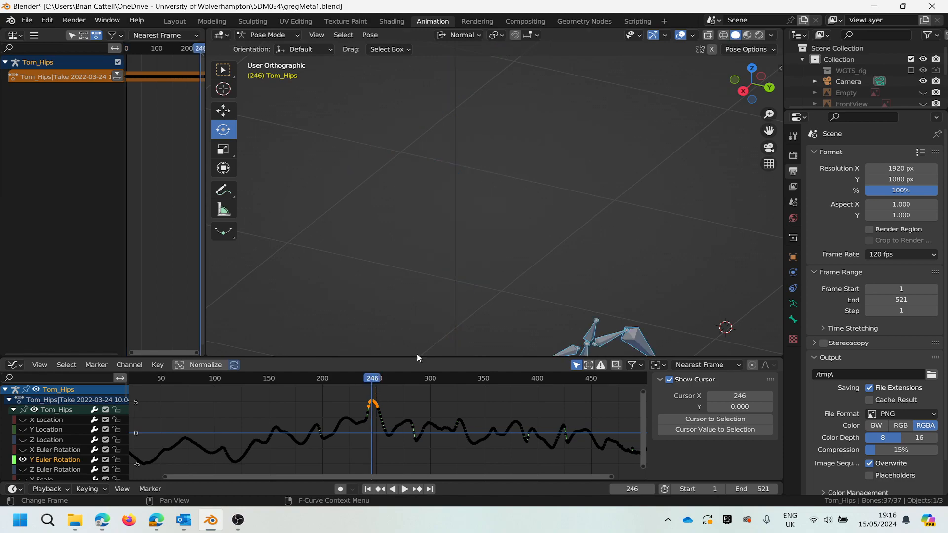
scroll(620, 274, "down", 8)
scroll(632, 304, "up", 7)
scroll(598, 302, "up", 3)
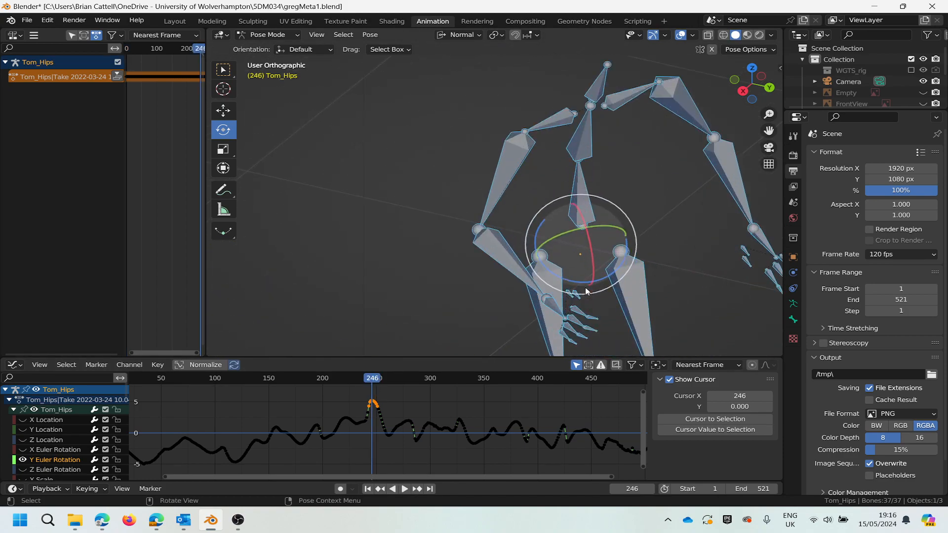
Step: Lock the 3D view to the active bone so the view follows the hips
left_click(317, 36)
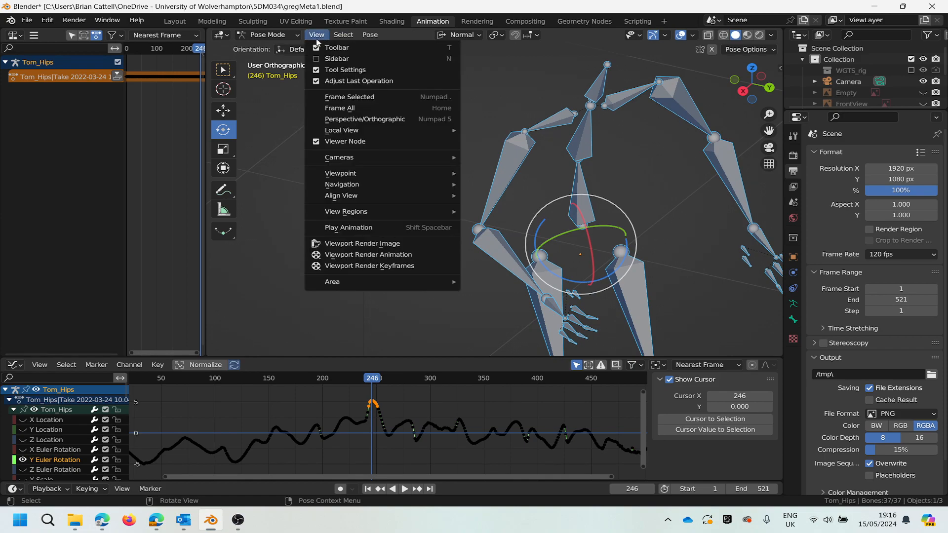
mouse_move(339, 185)
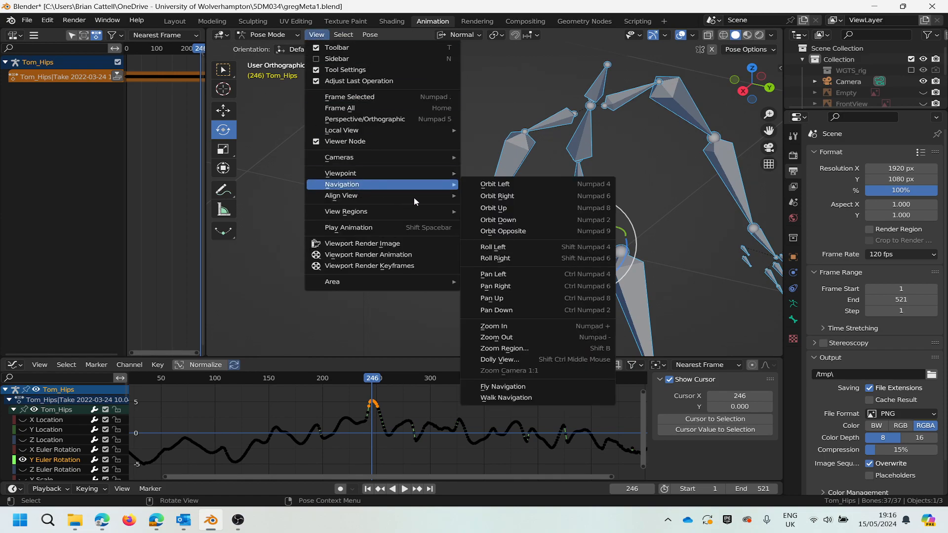
mouse_move(420, 197)
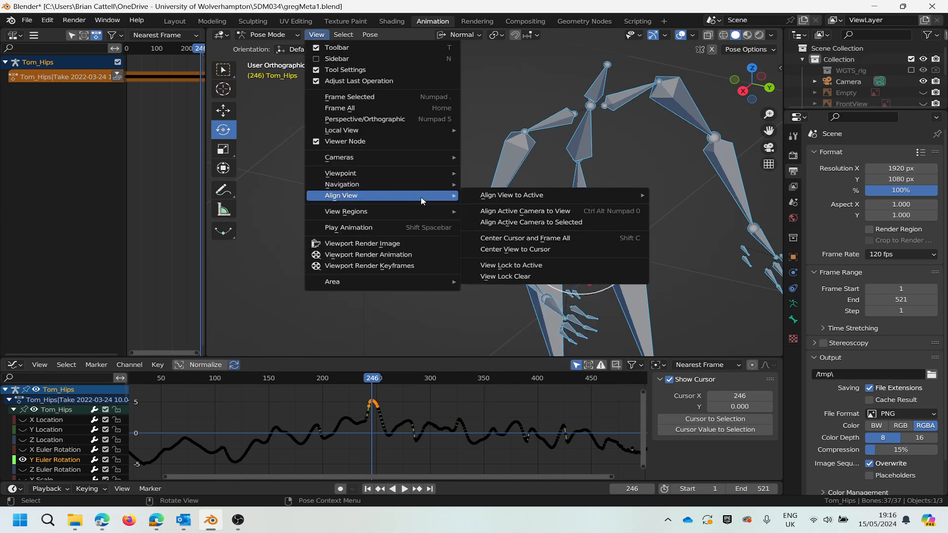
left_click(509, 267)
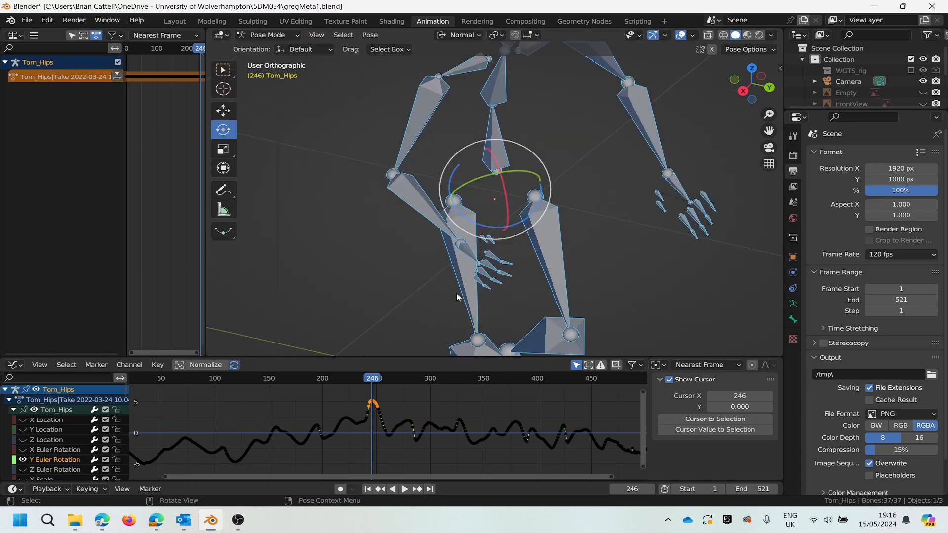
Step: Deselect all bones and scrub the playhead around the Y rotation peak and back to frame 226 to inspect the pose
left_click_drag(372, 379, 359, 380)
mouse_move(372, 385)
left_mouse_down()
mouse_move(381, 385)
mouse_move(339, 386)
mouse_move(372, 391)
left_mouse_up()
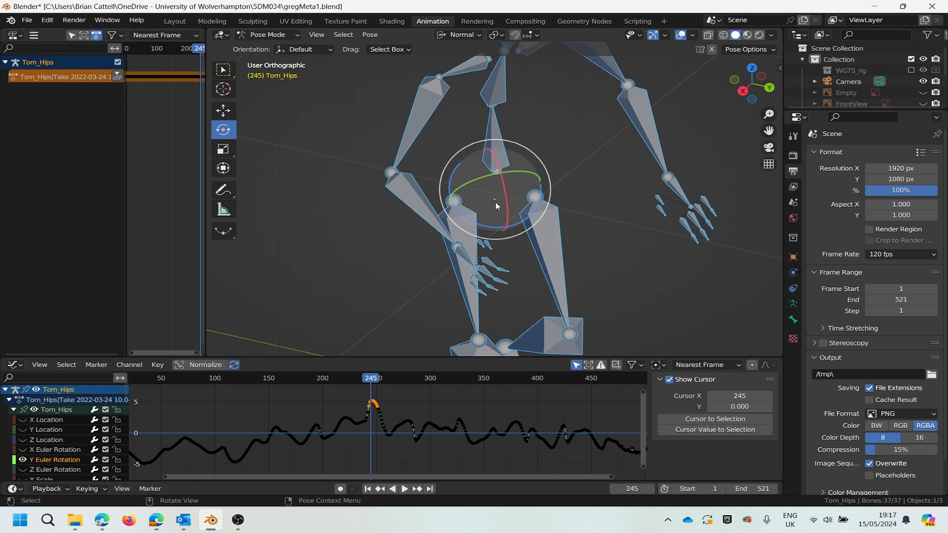
key("alt+a")
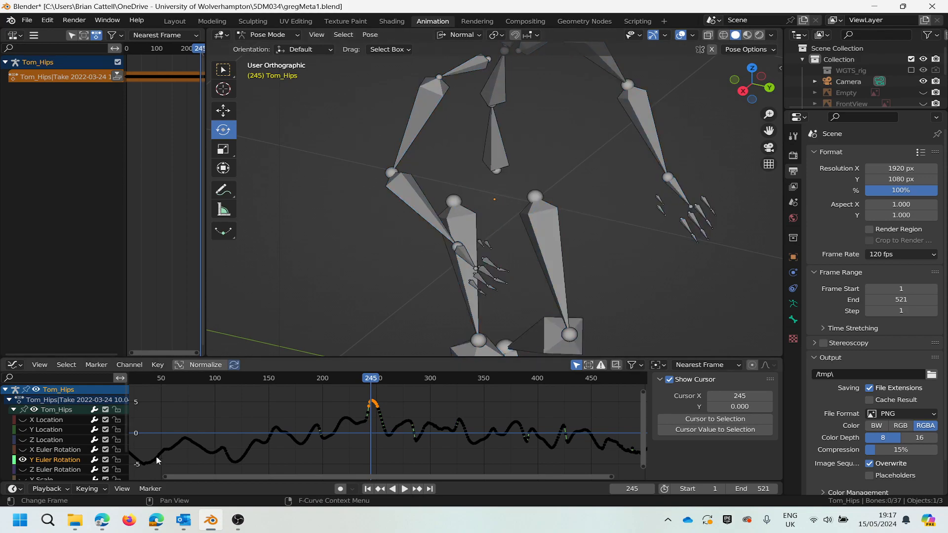
mouse_move(375, 378)
left_mouse_down()
mouse_move(292, 379)
mouse_move(402, 379)
mouse_move(345, 379)
mouse_move(384, 386)
mouse_move(348, 387)
mouse_move(377, 397)
mouse_move(349, 395)
mouse_move(390, 393)
mouse_move(352, 394)
mouse_move(380, 390)
left_mouse_up()
key("Escape")
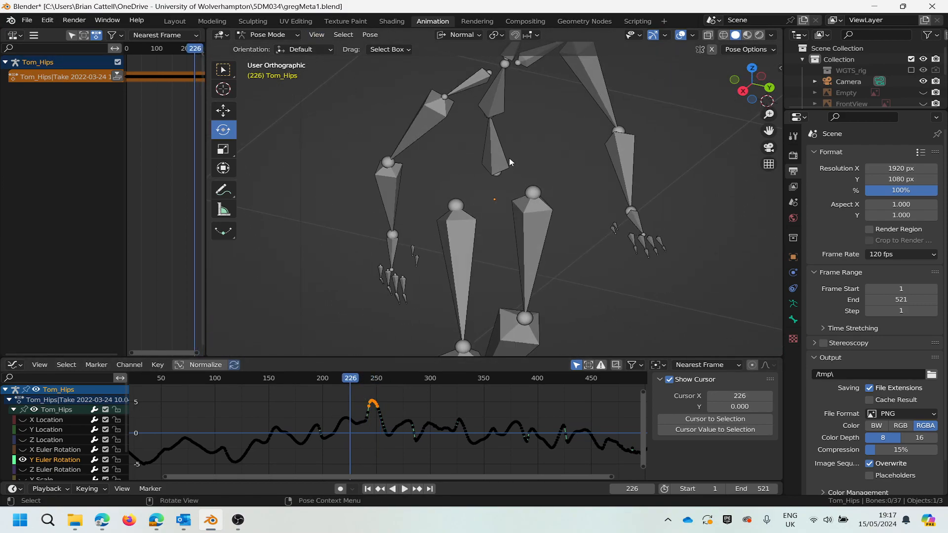
Step: Select the Tom_Spine bone and play and scrub the motion around the Y rotation peak, stopping at frame 213
left_click(497, 147)
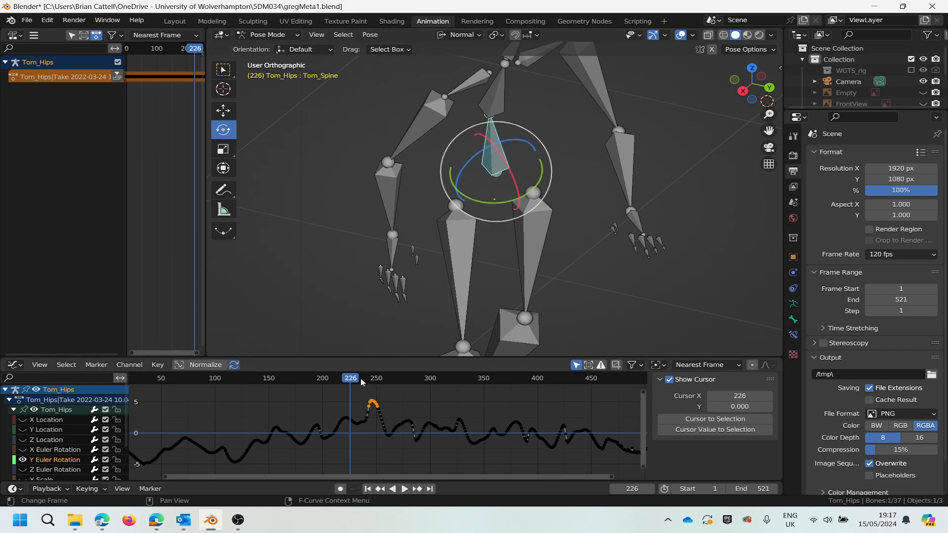
key("space")
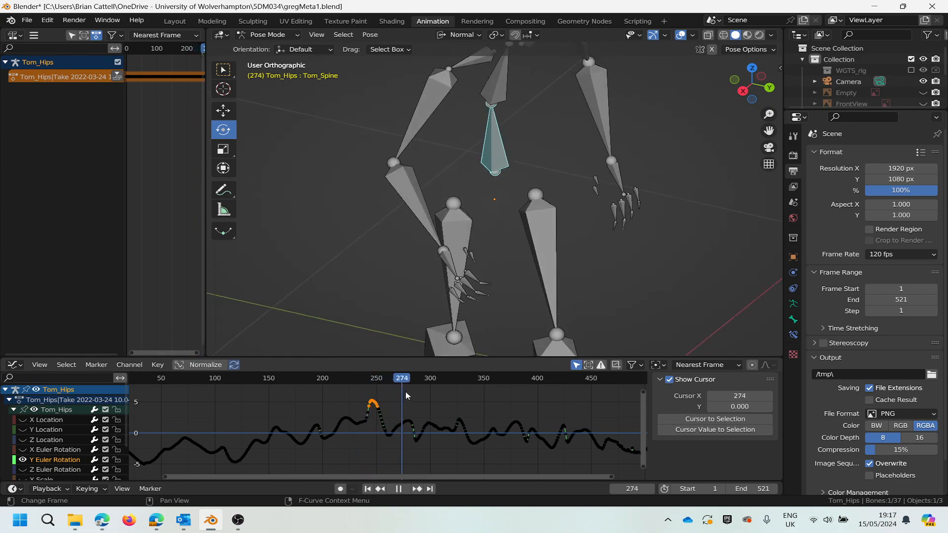
mouse_move(373, 393)
left_mouse_down()
mouse_move(309, 383)
mouse_move(413, 398)
mouse_move(340, 390)
mouse_move(357, 390)
left_mouse_up()
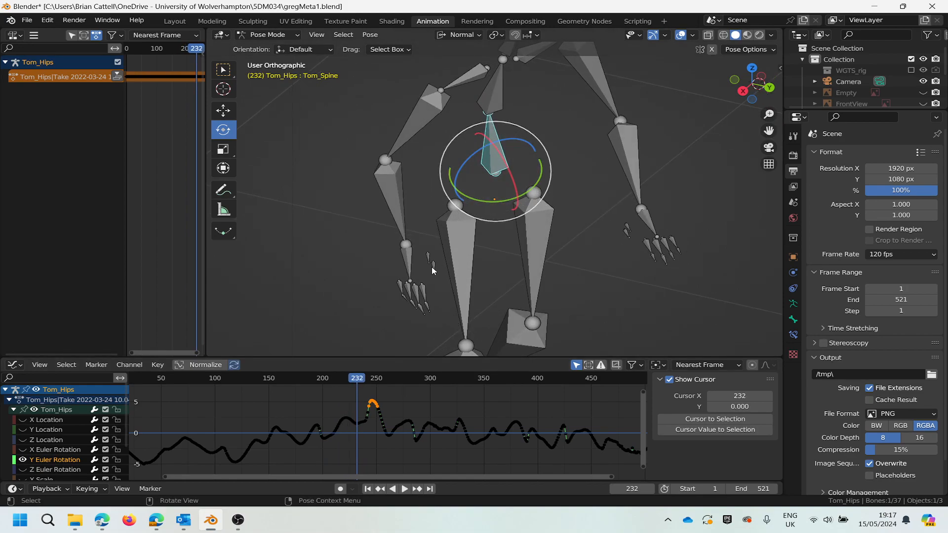
mouse_move(357, 379)
left_mouse_down()
mouse_move(381, 387)
mouse_move(349, 378)
left_mouse_up()
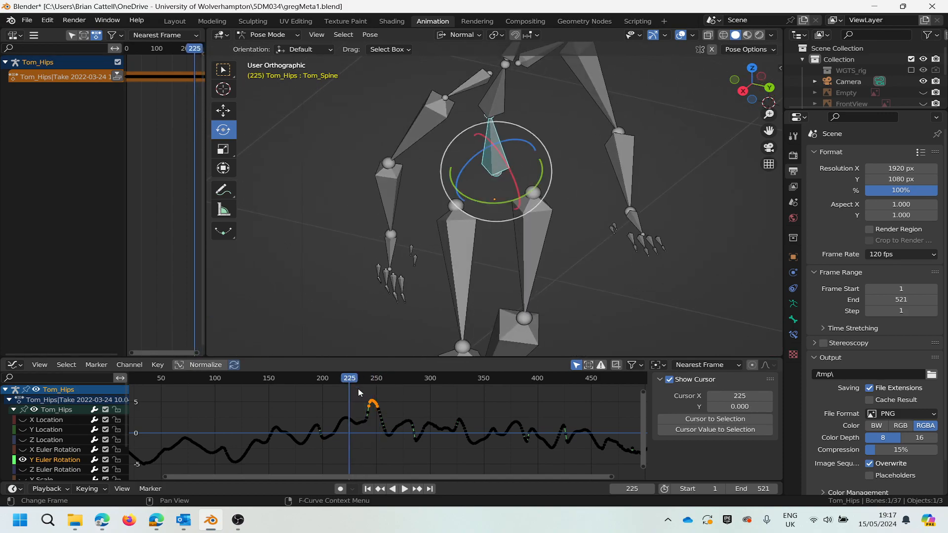
key("space")
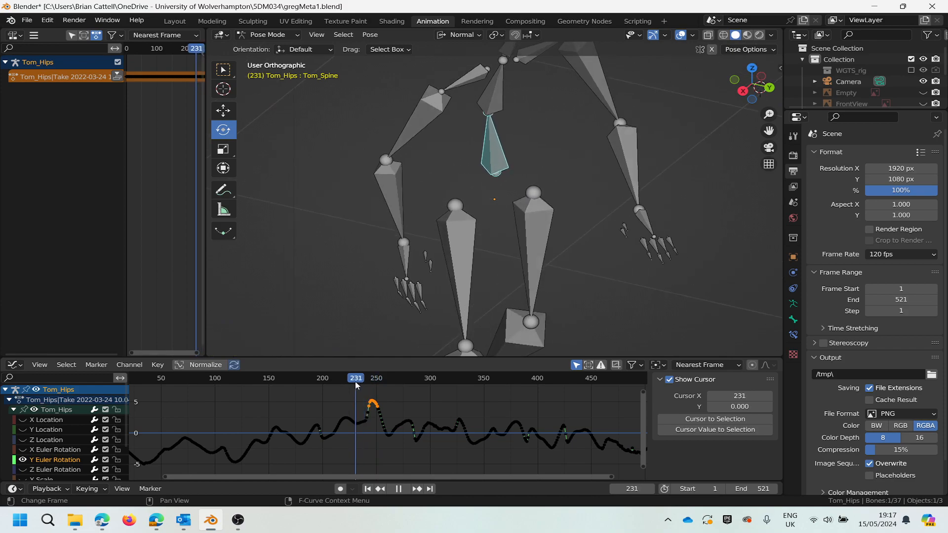
mouse_move(354, 385)
left_mouse_down()
mouse_move(368, 384)
mouse_move(336, 383)
left_mouse_up()
key("space")
Step: Compare the peak with the rest of the Y rotation curve, replay the motion from frame 213 and move the playhead to frame 203
scroll(365, 397, "up", 3)
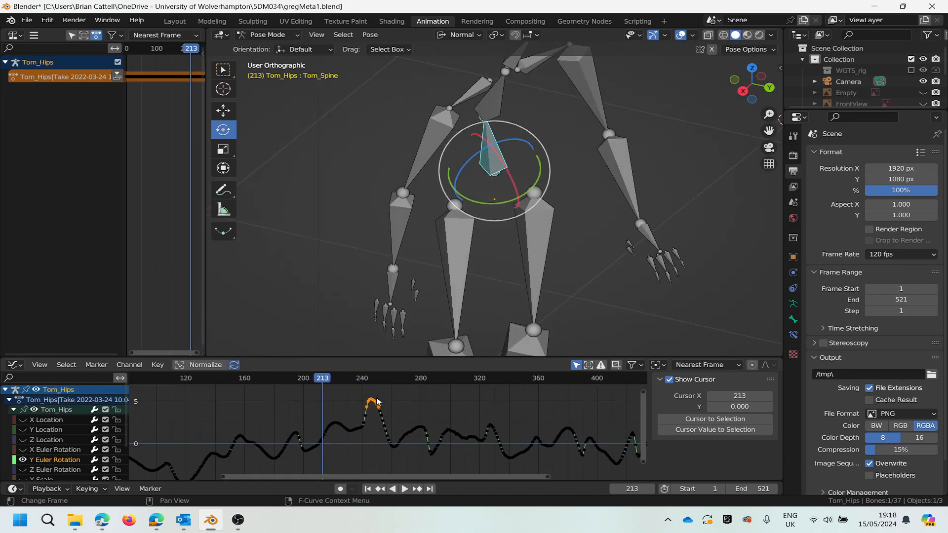
scroll(377, 401, "down", 2)
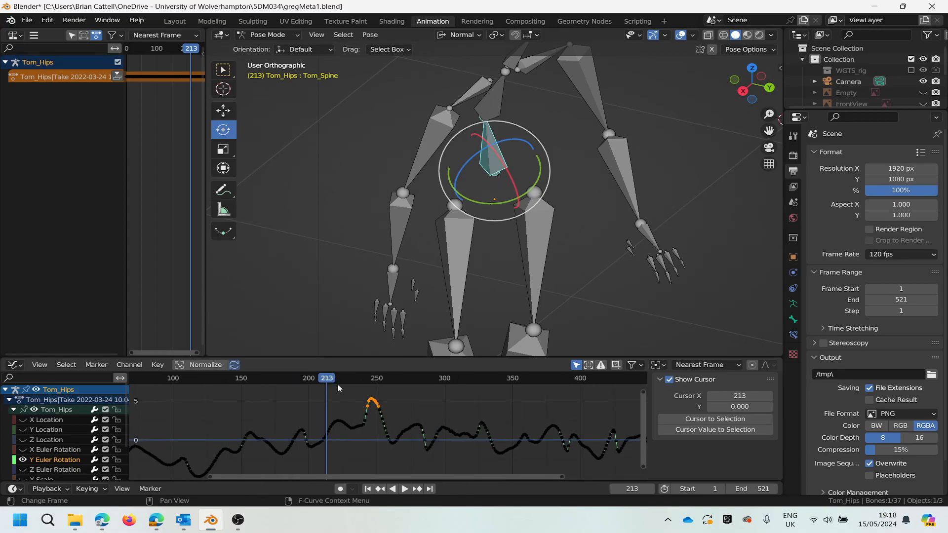
scroll(567, 429, "down", 2)
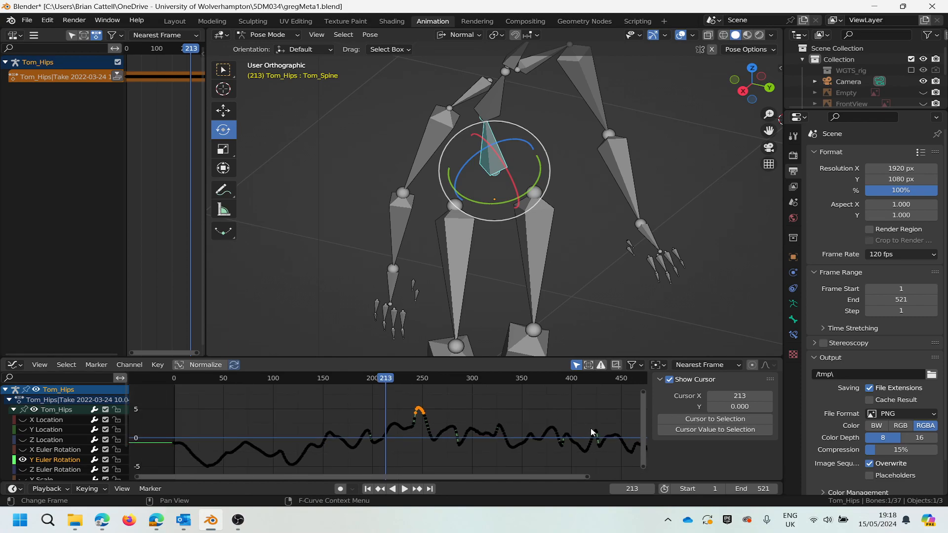
scroll(621, 424, "down", 1)
scroll(631, 422, "up", 3)
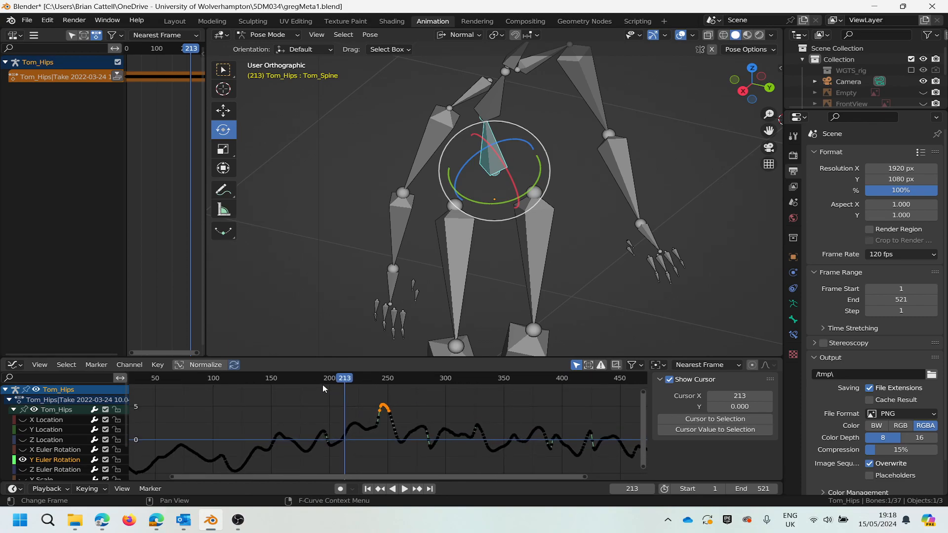
key("space")
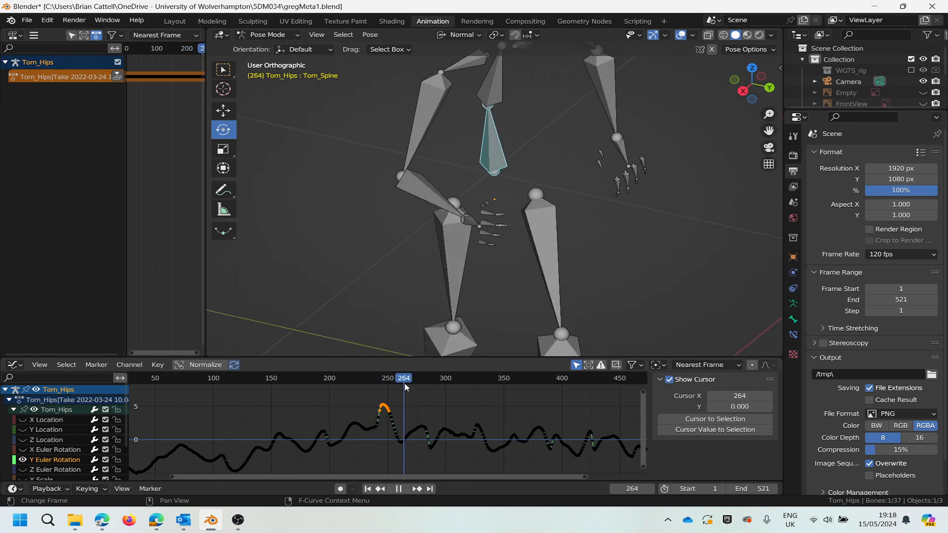
left_click_drag(451, 390, 333, 424)
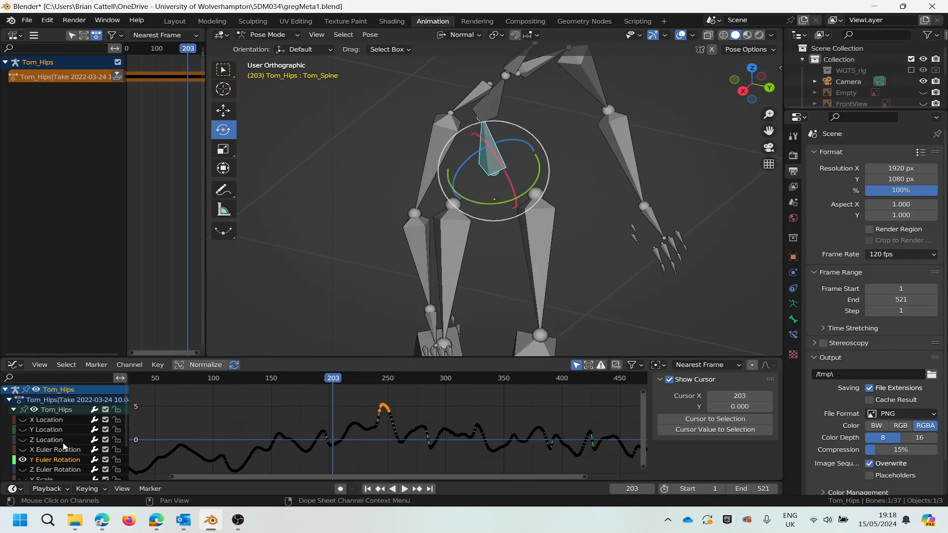
Step: Show the X and Z Euler Rotation curves and the X, Y and Z Location curves of Tom_Hips in the Graph Editor
scroll(378, 405, "up", 5)
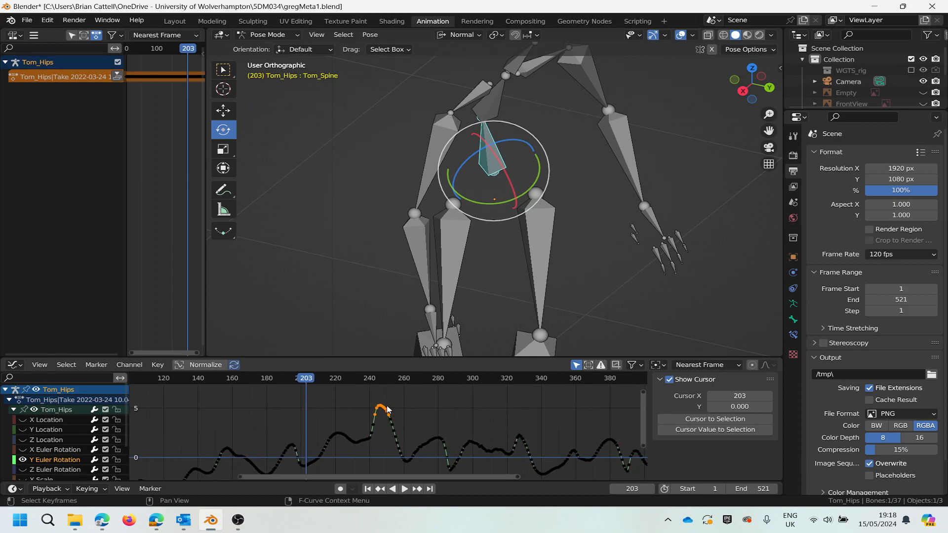
scroll(375, 415, "down", 3)
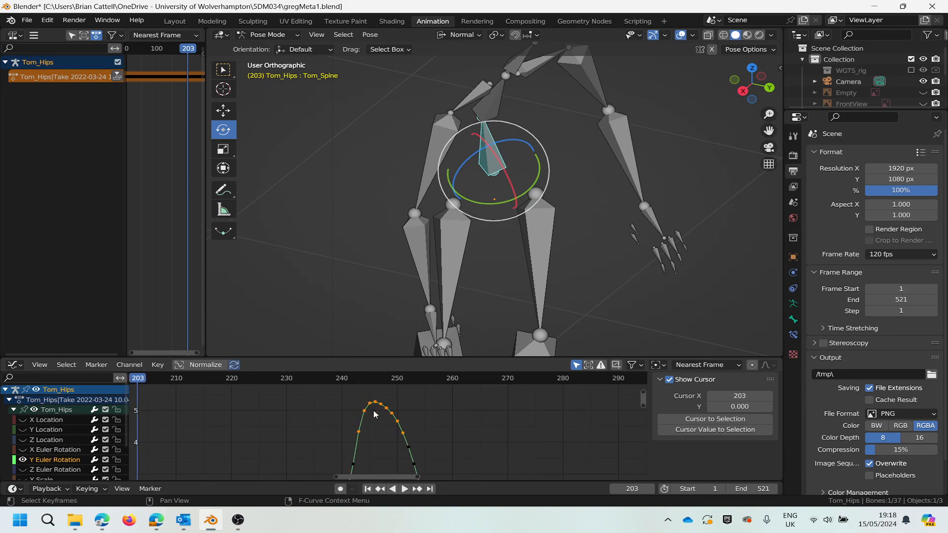
scroll(367, 424, "down", 6)
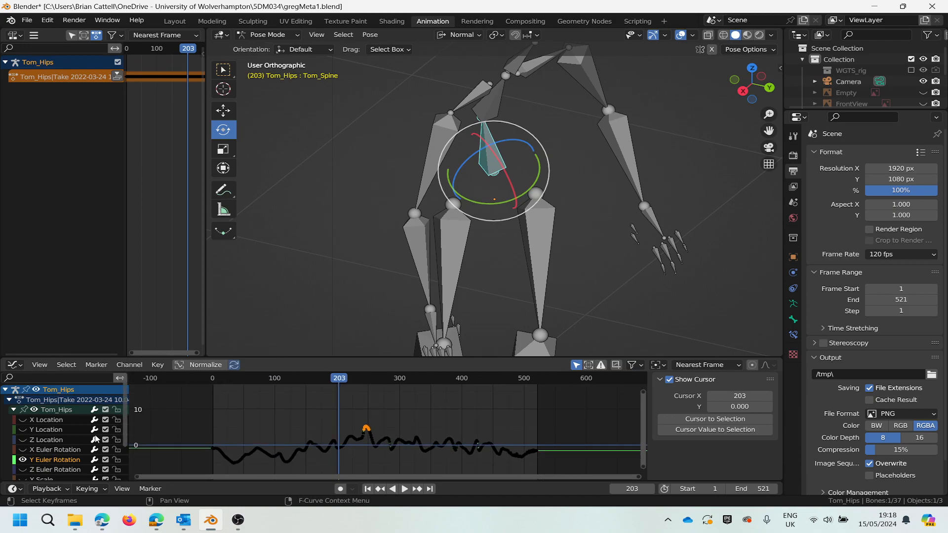
left_click(22, 449)
left_click(23, 469)
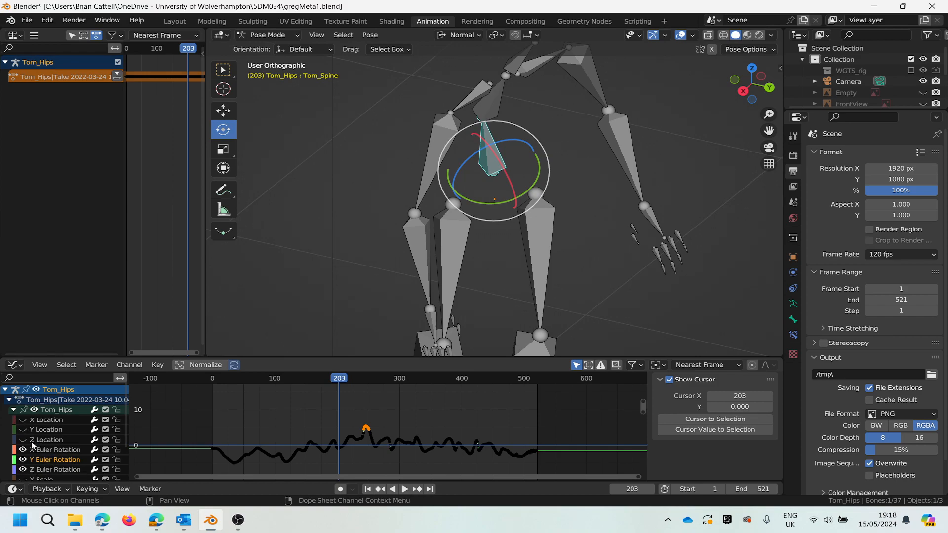
left_click(24, 420)
left_click(22, 430)
left_click(22, 440)
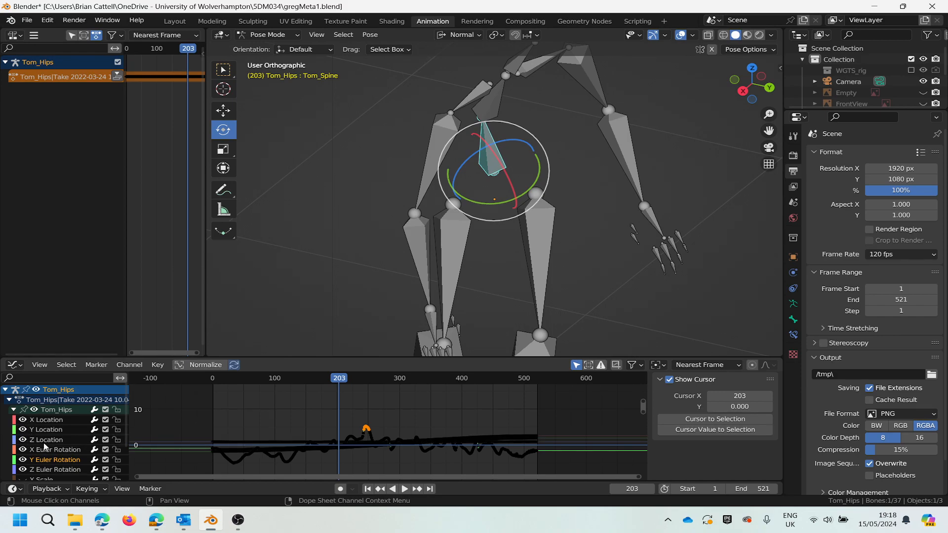
Step: Show the X, Y and Z Scale curves of Tom_Hips in the Graph Editor
scroll(60, 465, "down", 2)
scroll(59, 465, "down", 1)
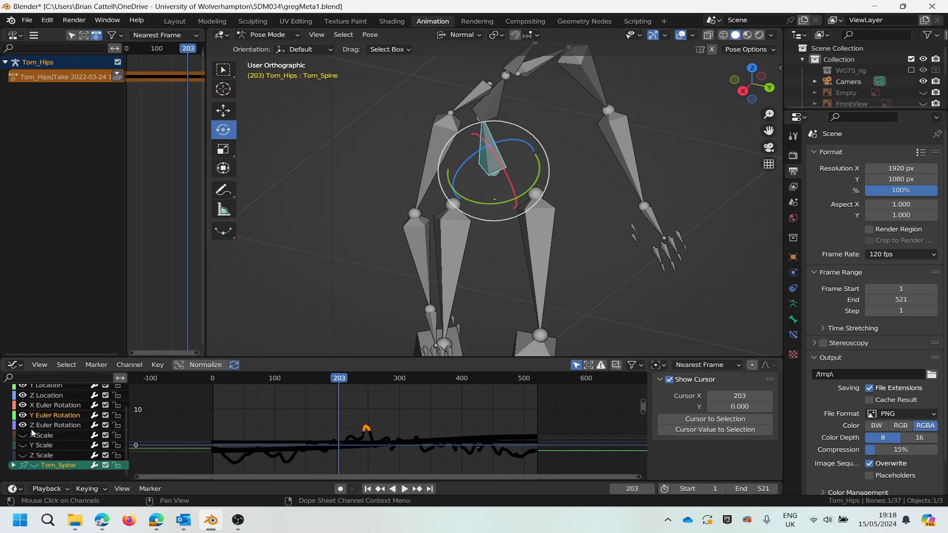
left_click(24, 436)
left_click(22, 446)
left_click(23, 456)
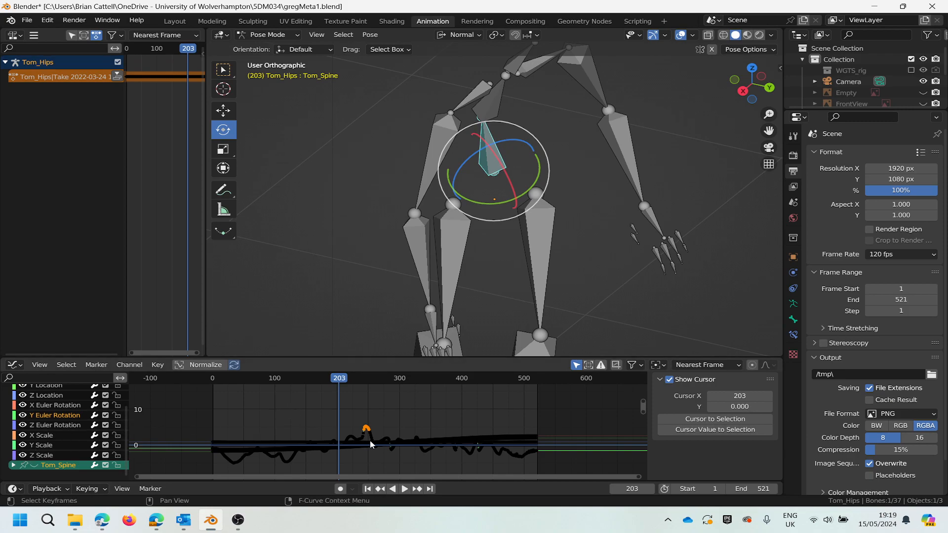
Step: Examine the combined Tom_Hips curves, expand the Tom_Spine channel group and look through its location, quaternion rotation and scale channels
scroll(395, 446, "up", 6)
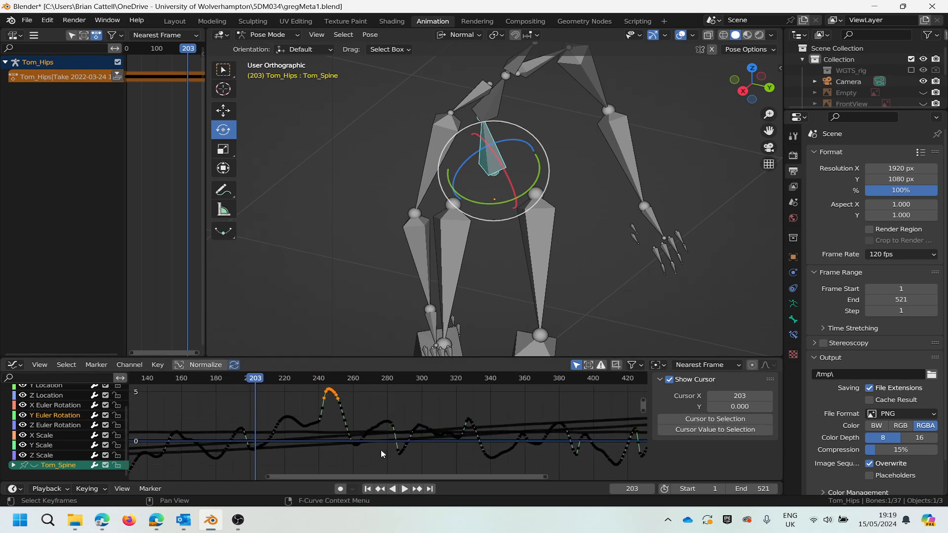
scroll(316, 448, "down", 4)
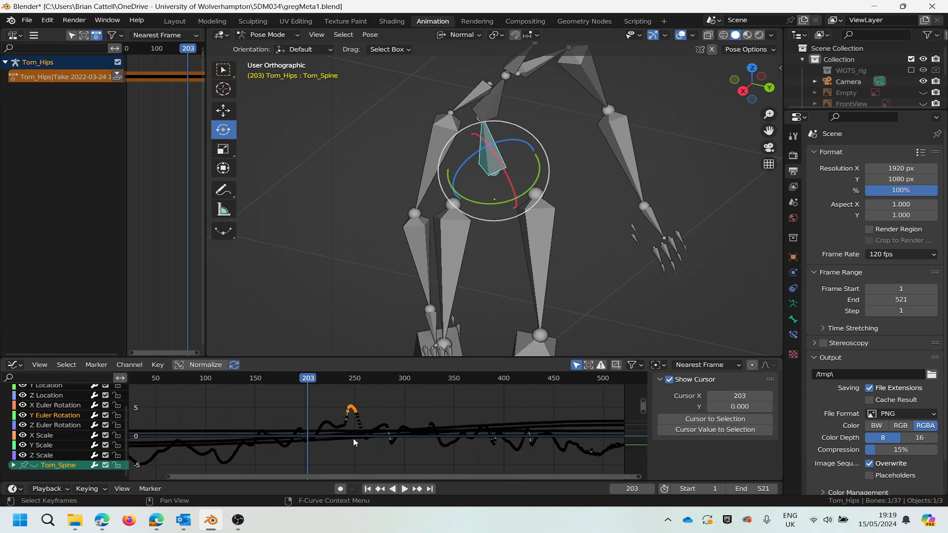
scroll(313, 443, "up", 3)
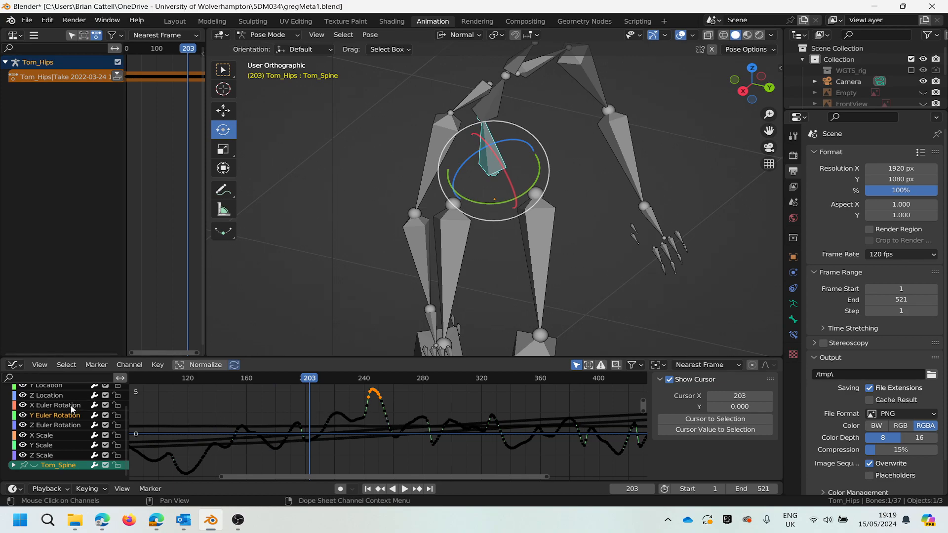
scroll(70, 442, "up", 3)
scroll(69, 440, "down", 3)
left_click(15, 467)
scroll(68, 433, "up", 3)
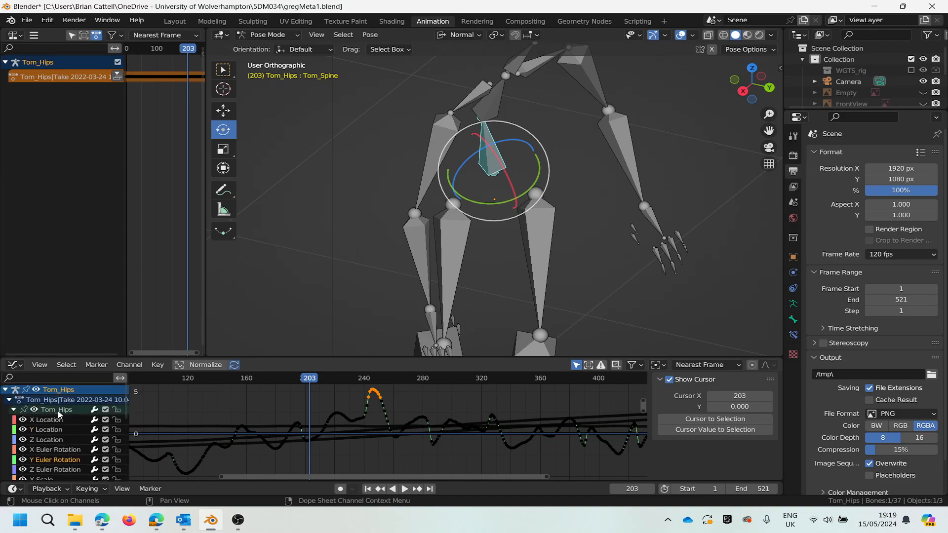
scroll(69, 465, "down", 3)
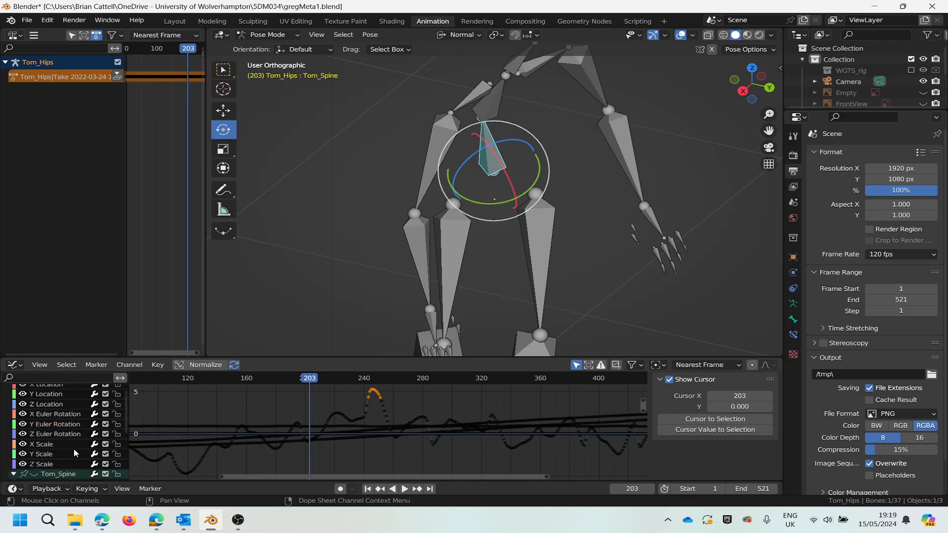
scroll(75, 453, "up", 3)
scroll(69, 439, "down", 4)
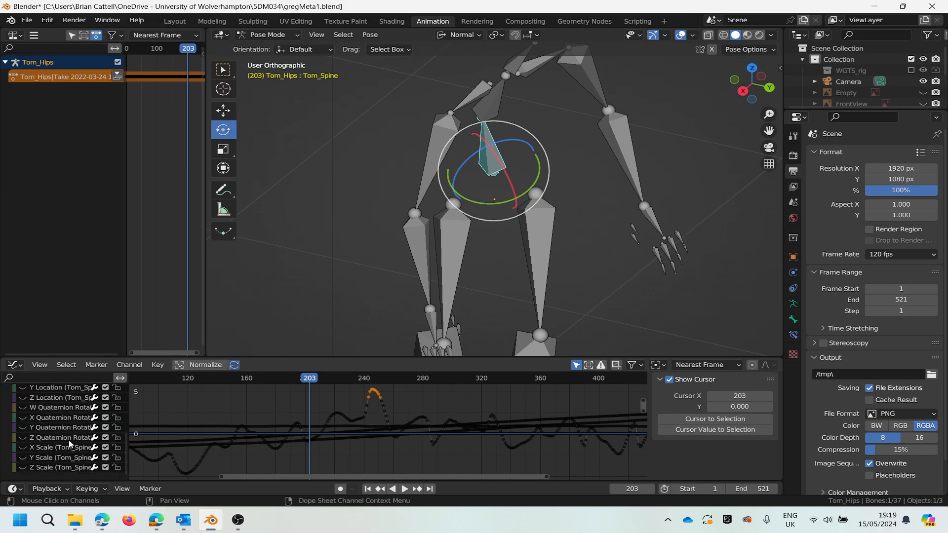
scroll(64, 425, "up", 4)
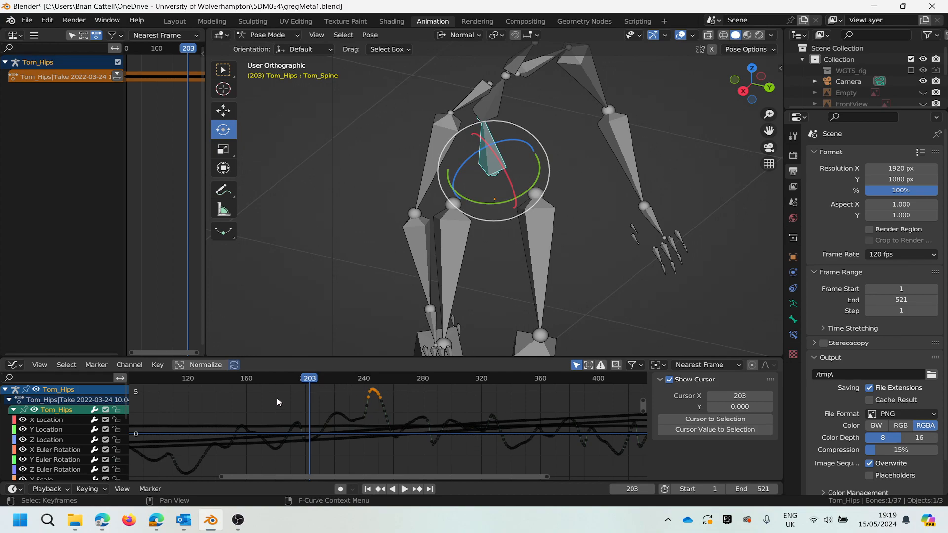
Step: Deselect the bones and box-select the keyframes on all displayed Tom_Hips curves from about frame 34 to 515
left_click(495, 198)
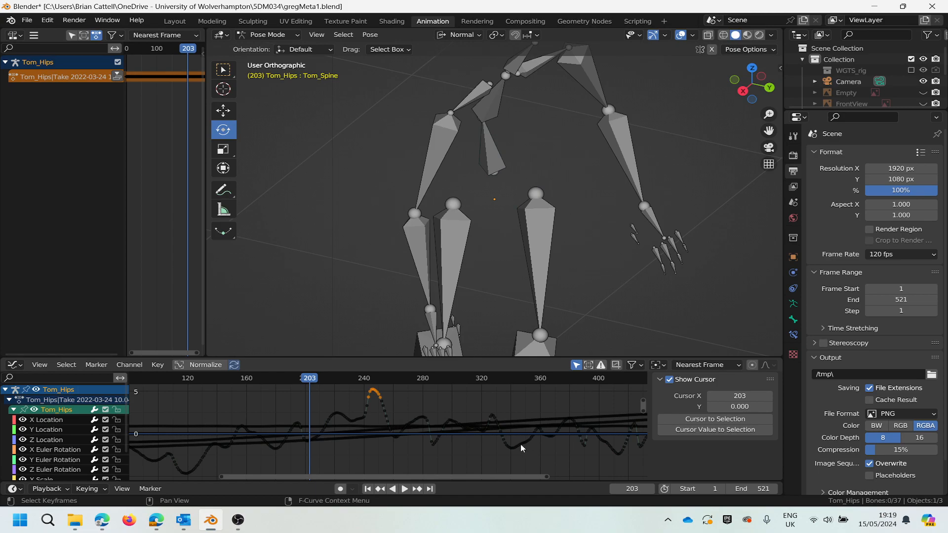
scroll(392, 432, "down", 4)
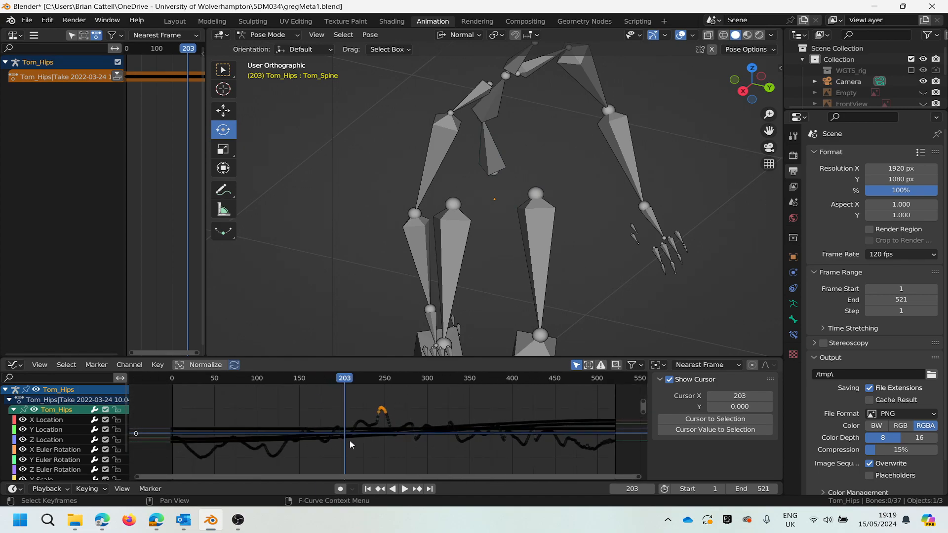
scroll(350, 441, "up", 1)
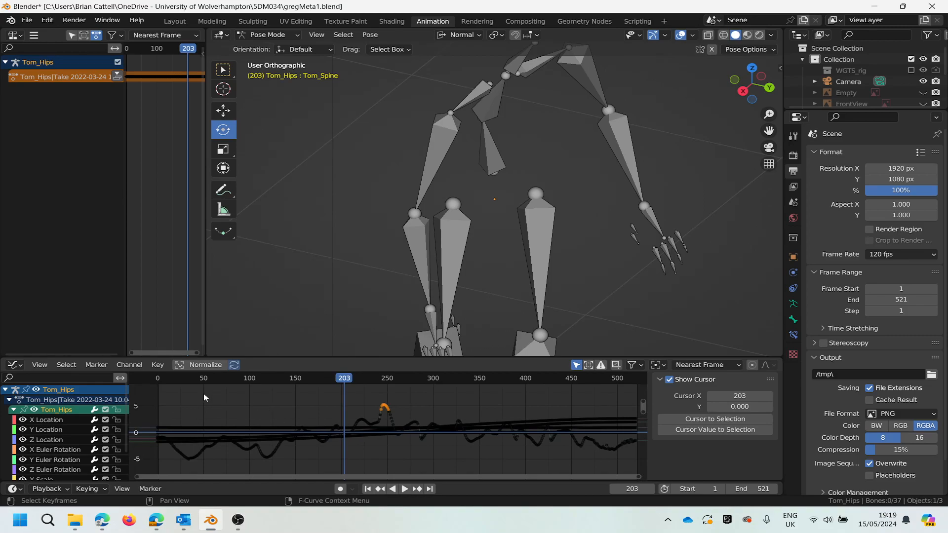
scroll(203, 394, "down", 2)
left_click_drag(192, 393, 542, 456)
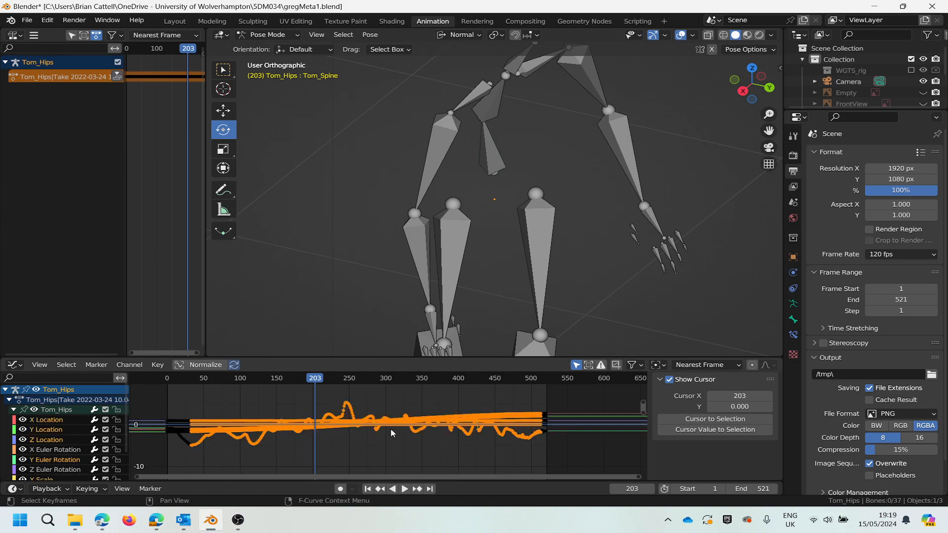
scroll(365, 405, "up", 3)
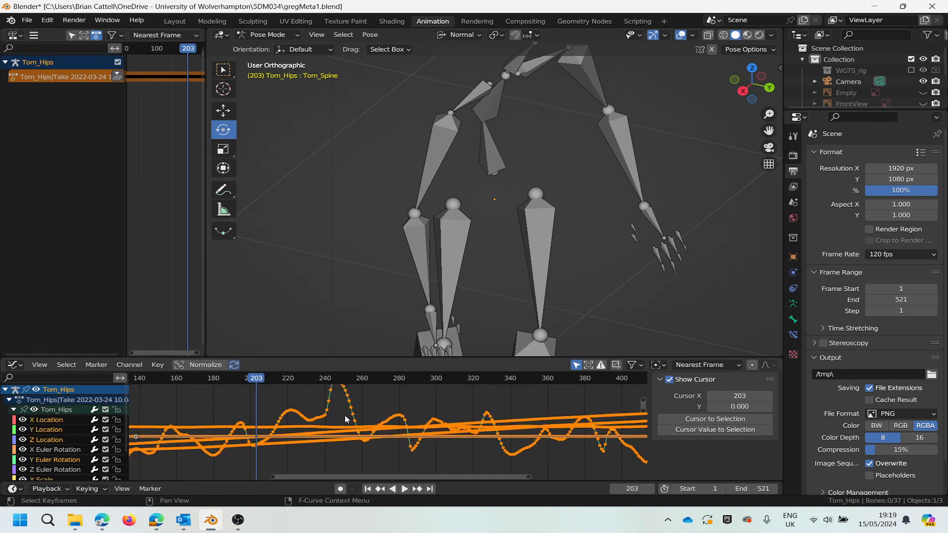
left_click(156, 365)
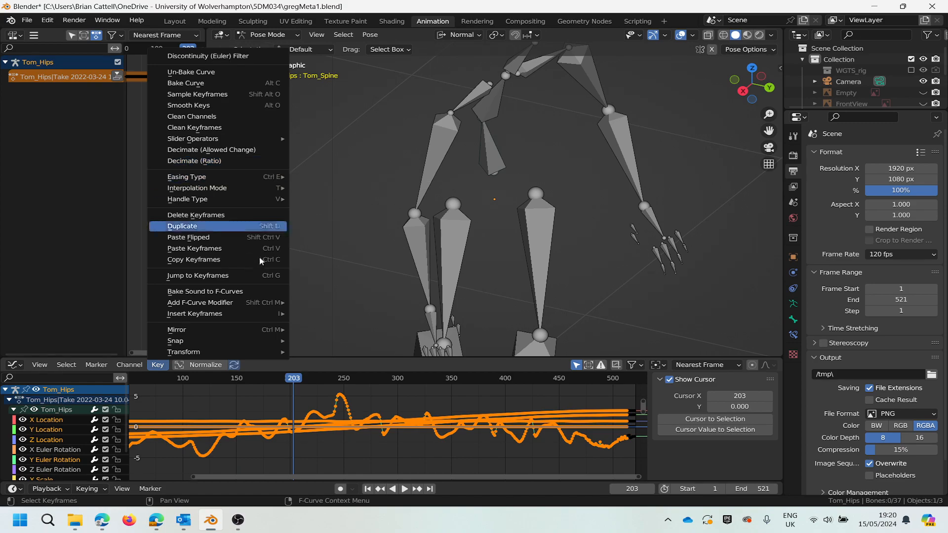
scroll(317, 393, "up", 4)
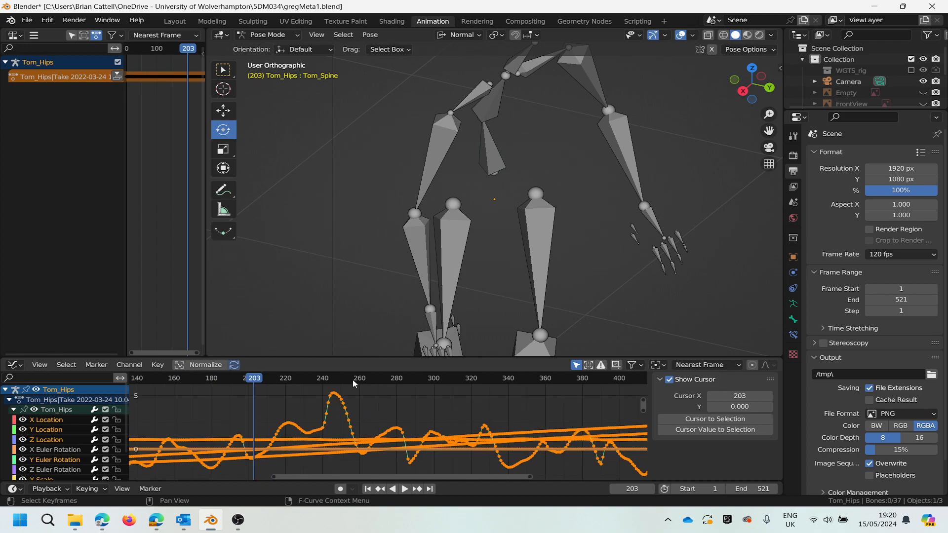
Step: Decimate the selected Tom_Hips keyframes by ratio, with the decimation factor at 91%
scroll(352, 384, "down", 4)
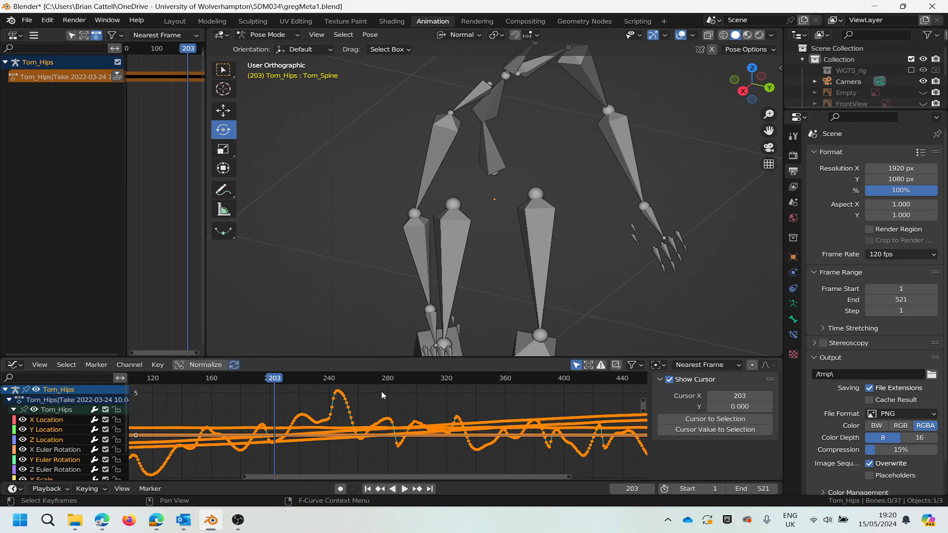
left_click(617, 368)
left_click(159, 365)
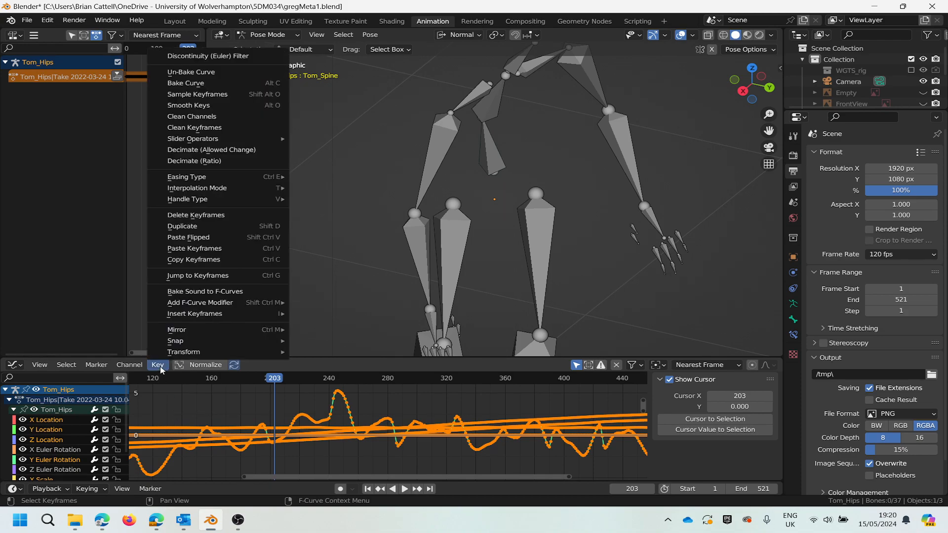
left_click(212, 162)
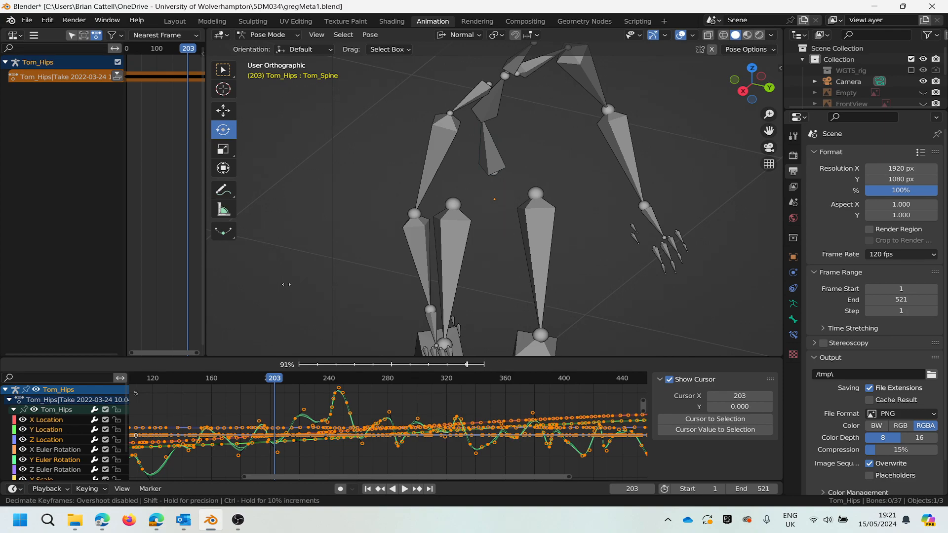
left_click(286, 284)
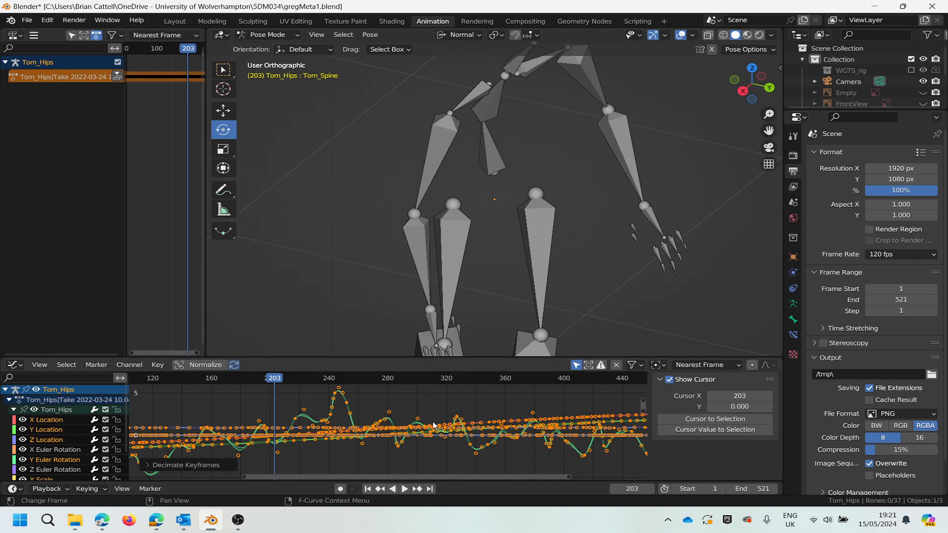
Step: Apply Smooth Keys to the selected keyframes on the Tom_Hips curves
scroll(320, 397, "up", 3)
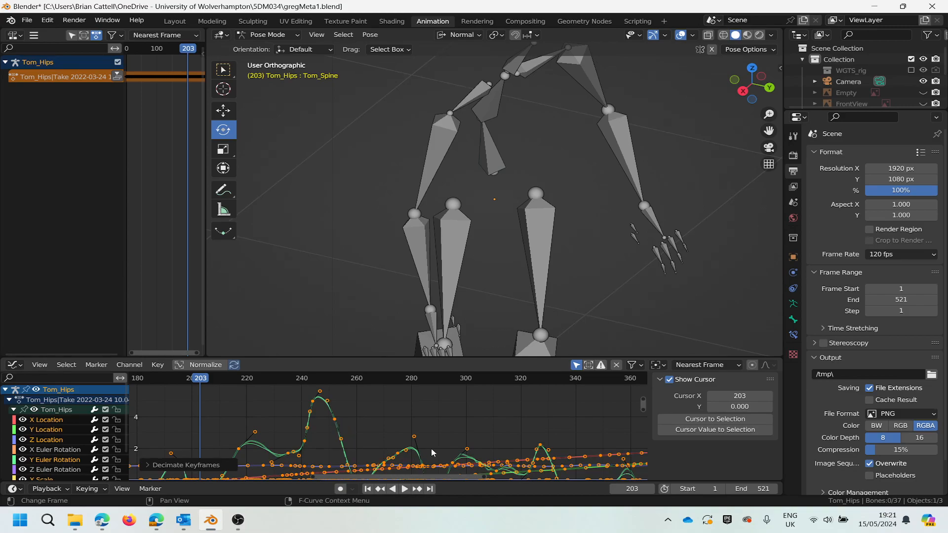
scroll(429, 454, "down", 2)
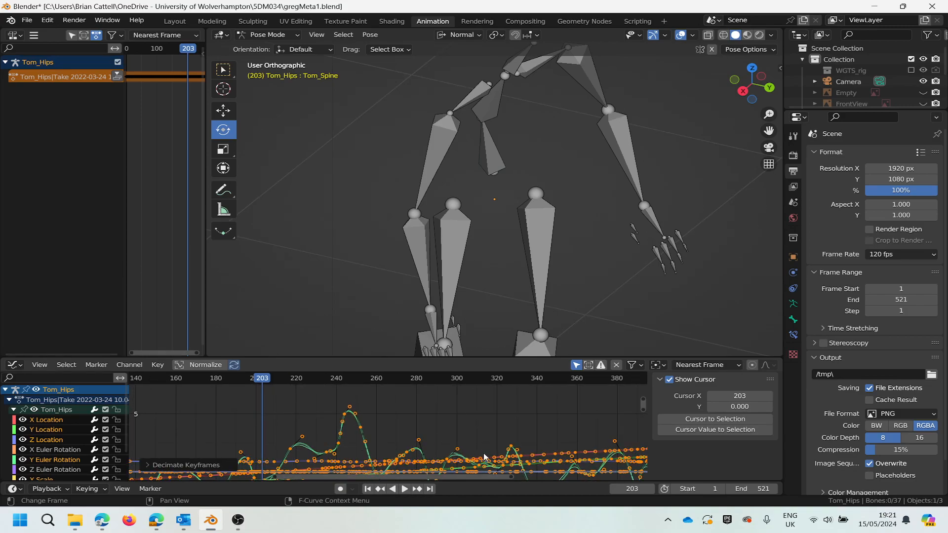
scroll(470, 428, "down", 4)
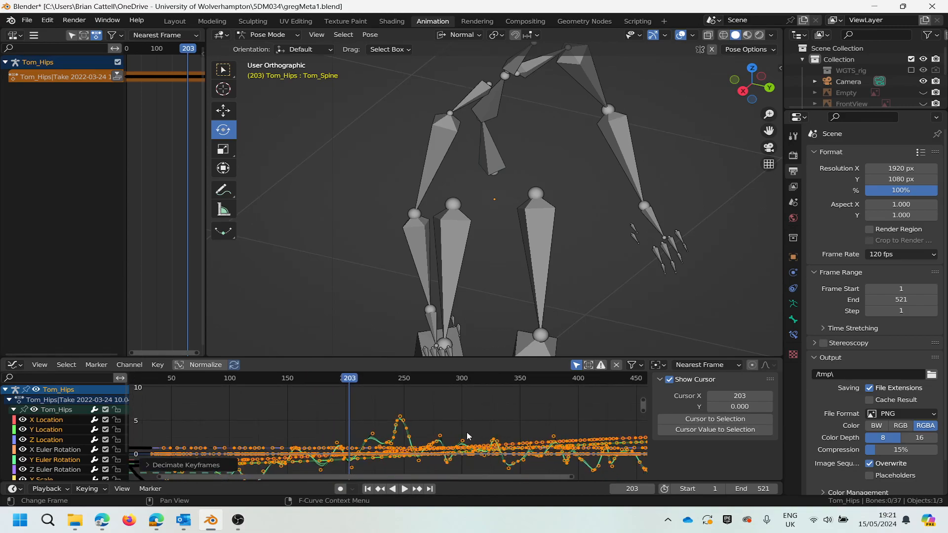
scroll(466, 439, "up", 3)
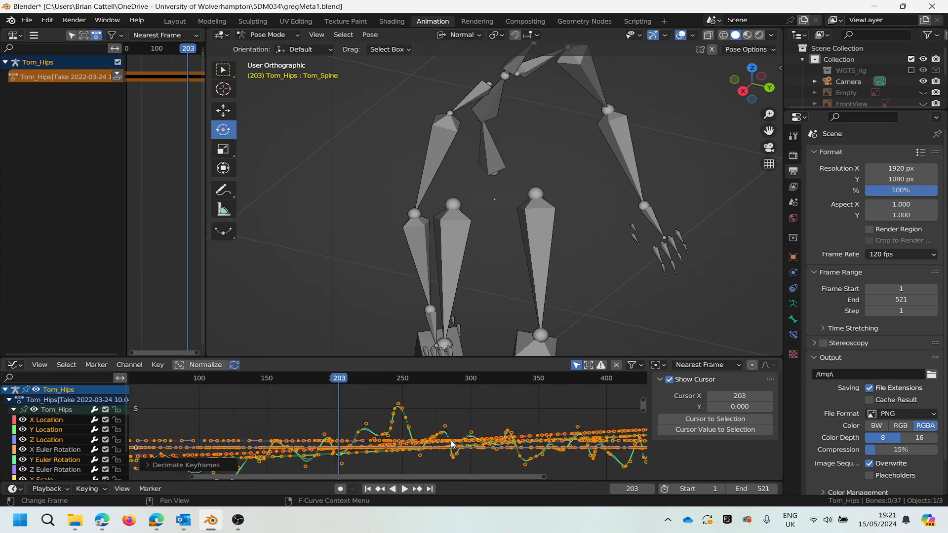
left_click(158, 366)
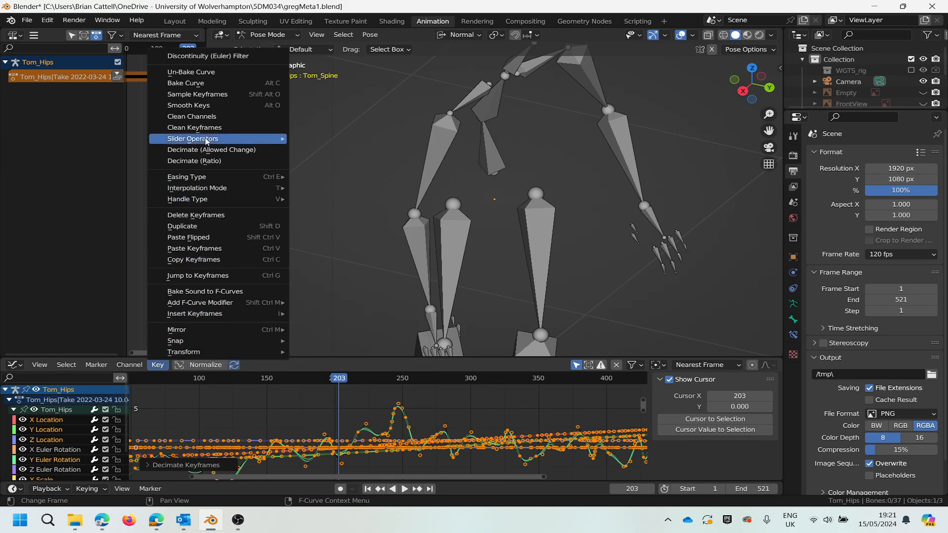
left_click(207, 106)
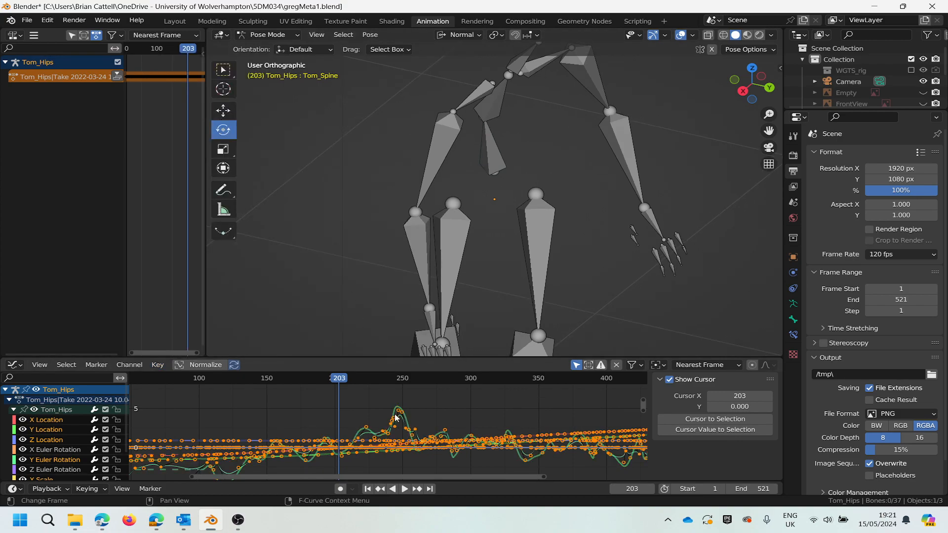
Step: Examine the smoothed Tom_Hips curves around the peak near frame 245 and across the whole frame range
scroll(430, 414, "up", 5)
scroll(422, 414, "down", 4)
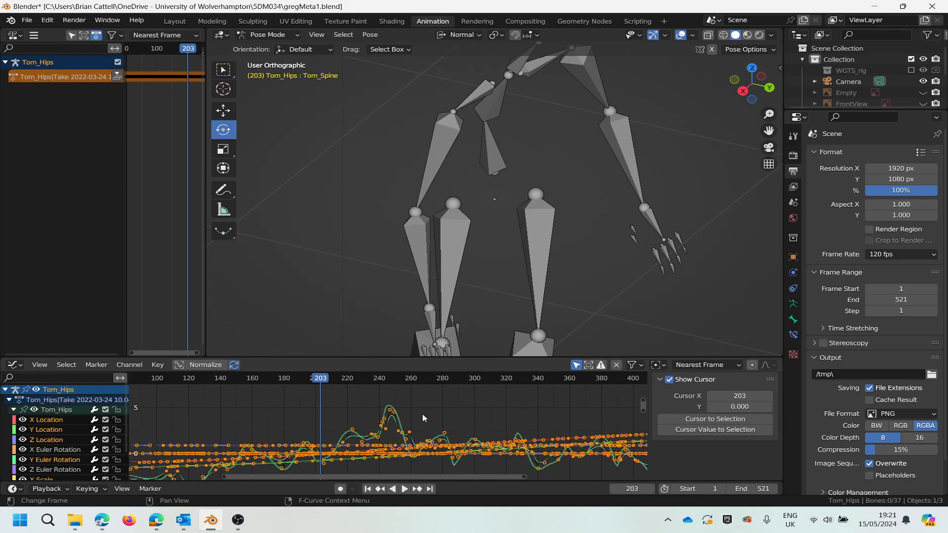
scroll(394, 445, "up", 2)
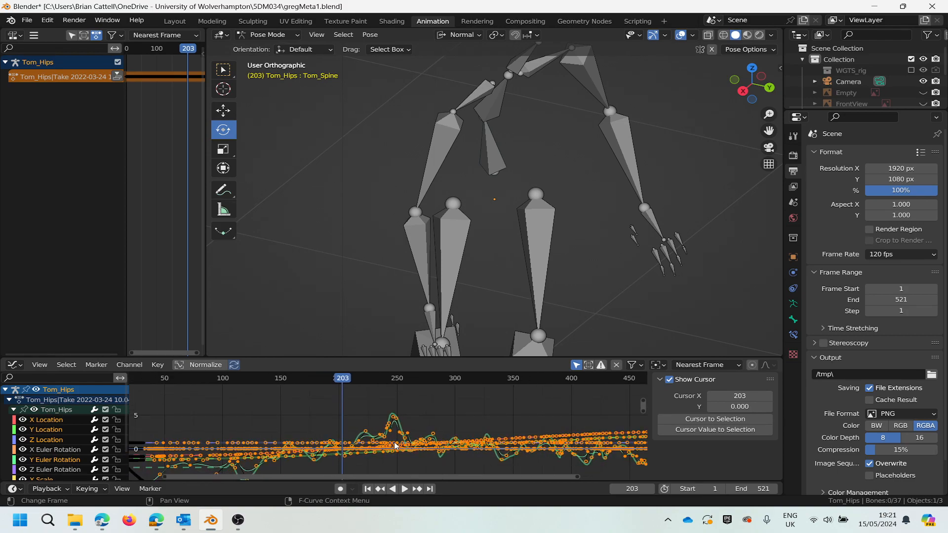
scroll(394, 446, "down", 4)
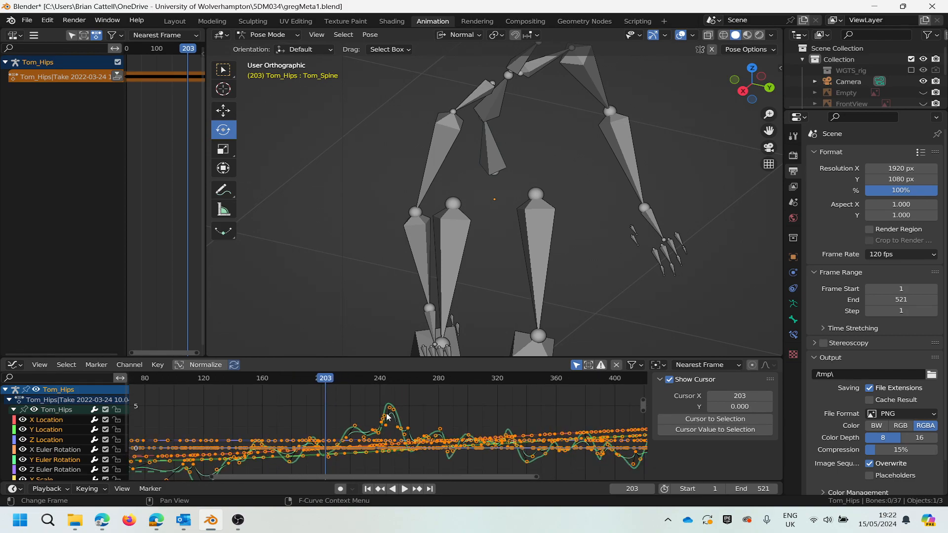
scroll(384, 409, "down", 4)
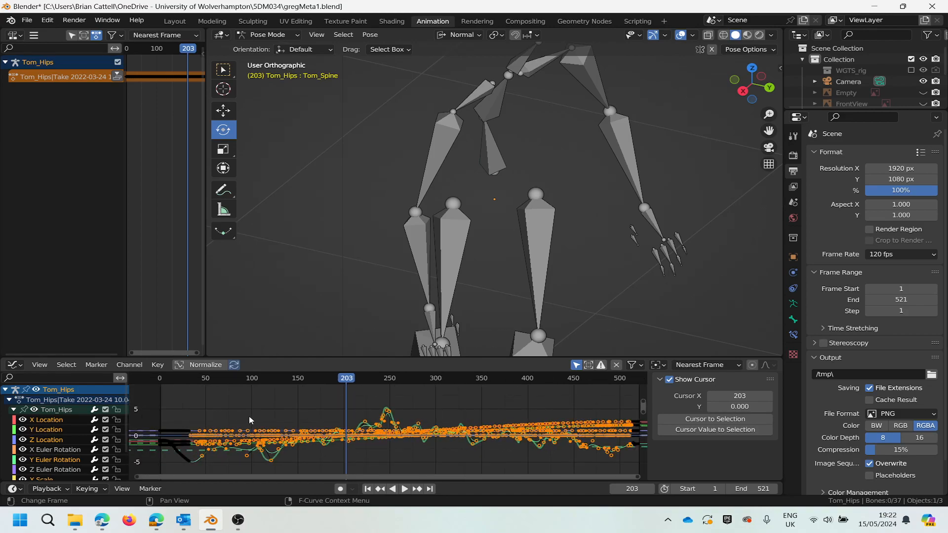
scroll(247, 430, "down", 4)
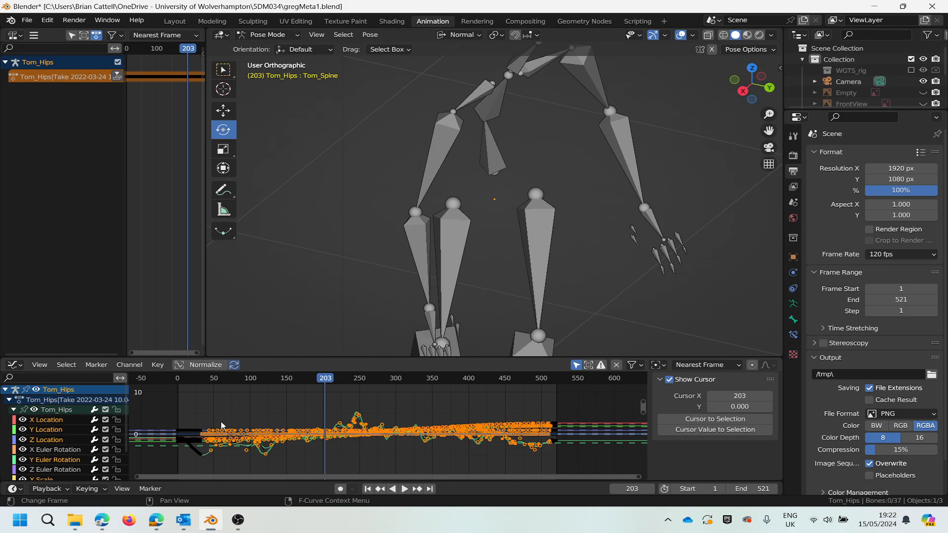
scroll(228, 421, "up", 4)
scroll(228, 421, "down", 5)
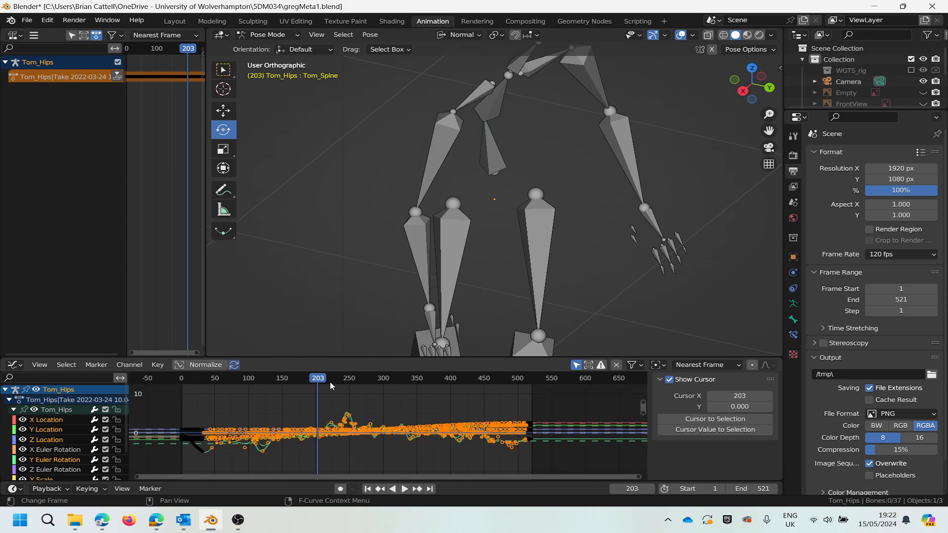
Step: Move the playhead back before frame 150, play the motion, and inspect the smoothed curve peaks and handles between about frames 200 and 340
left_click_drag(317, 379, 256, 383)
key("space")
scroll(347, 434, "up", 3)
scroll(346, 433, "up", 5)
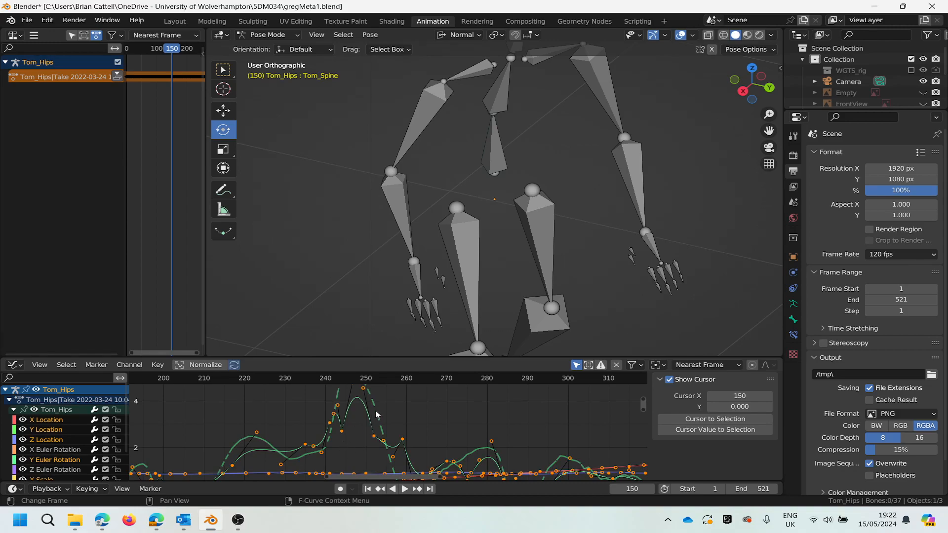
scroll(311, 430, "down", 3)
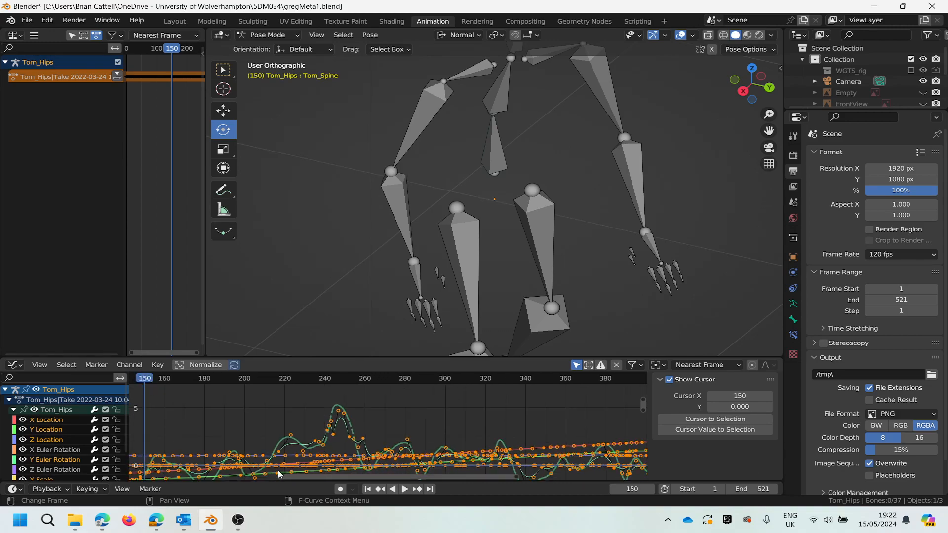
scroll(313, 455, "up", 1)
scroll(538, 458, "up", 8)
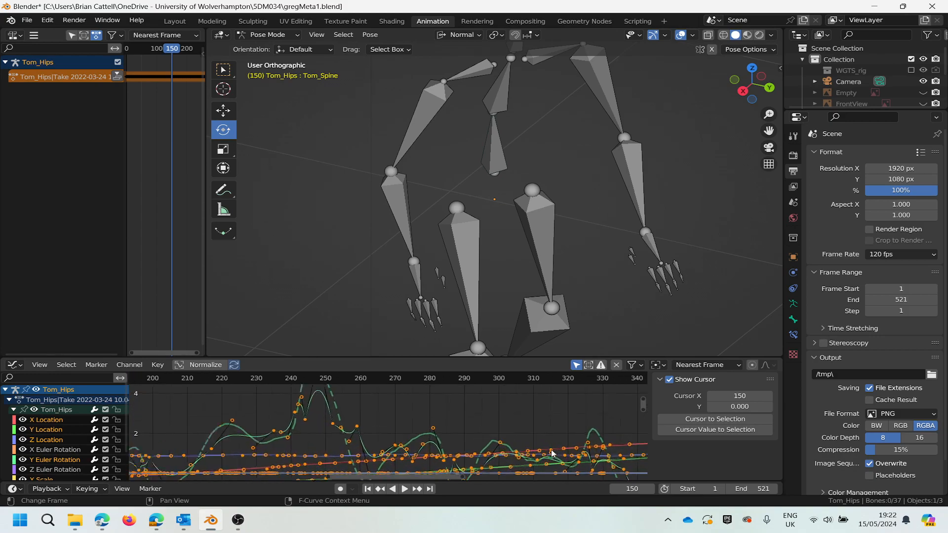
scroll(474, 455, "down", 8)
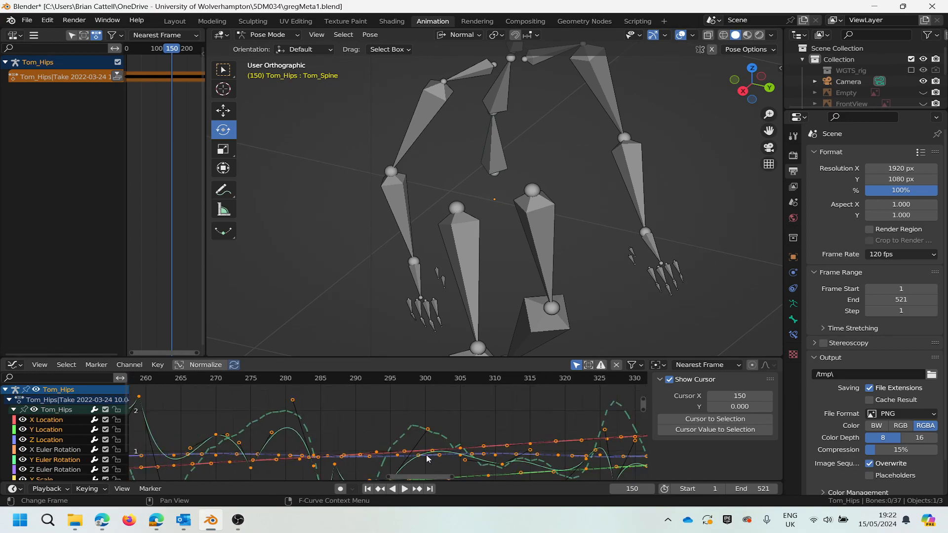
scroll(330, 468, "up", 6)
scroll(323, 446, "down", 6)
scroll(499, 461, "up", 4)
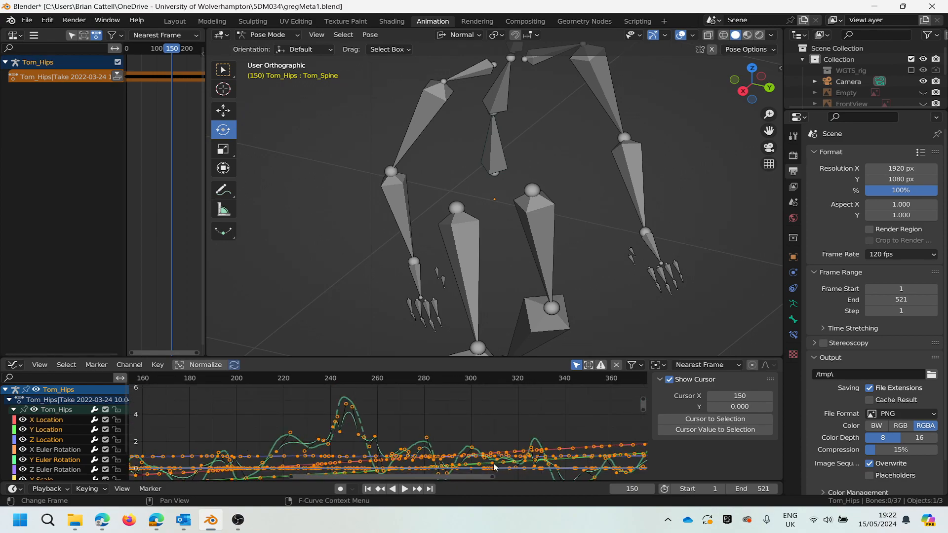
scroll(317, 418, "up", 5)
scroll(317, 418, "down", 4)
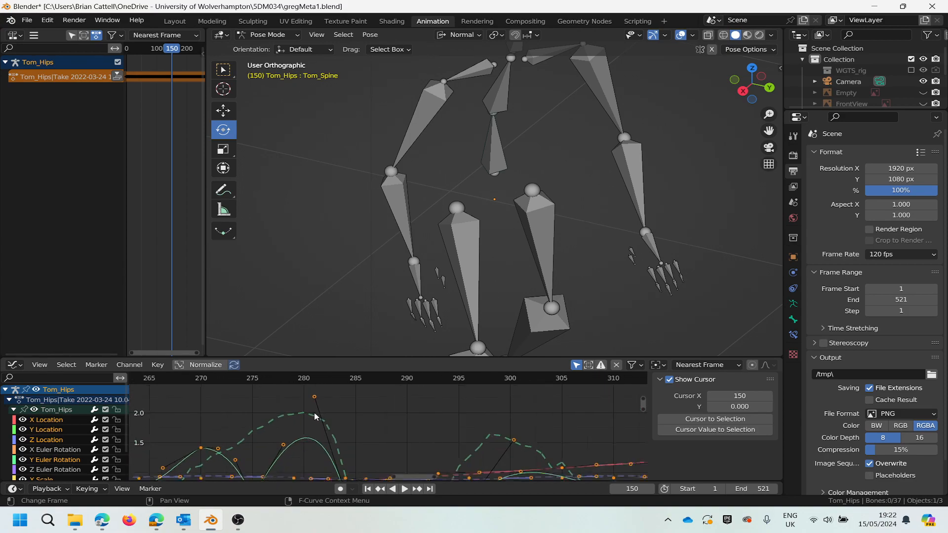
scroll(312, 417, "down", 2)
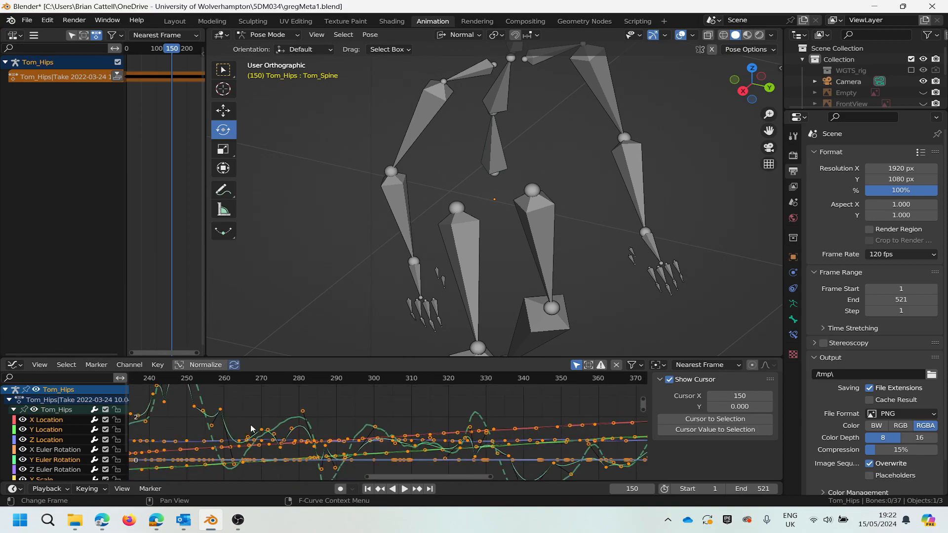
scroll(284, 417, "down", 1)
scroll(285, 419, "up", 1)
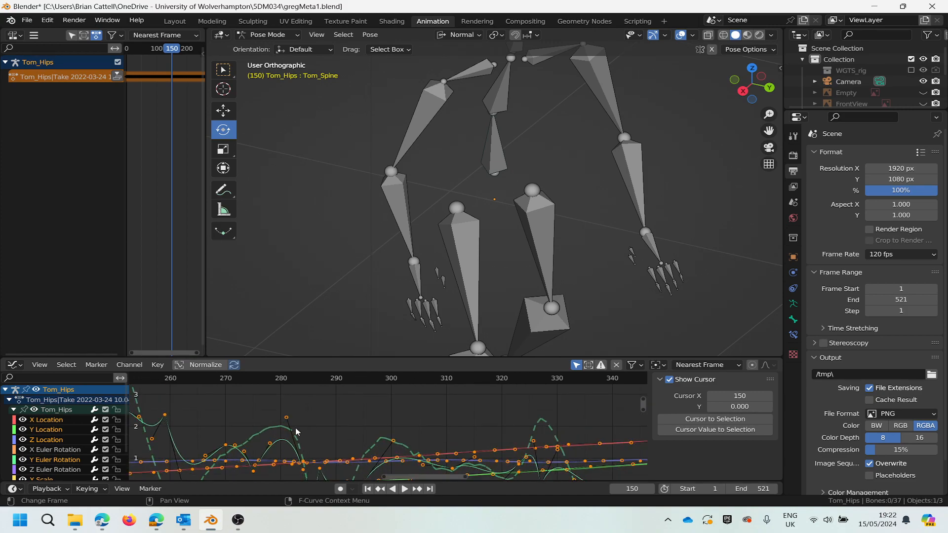
Step: Lower the Y Euler Rotation curve handle near frame 281 to a value of about 2
left_click(287, 419)
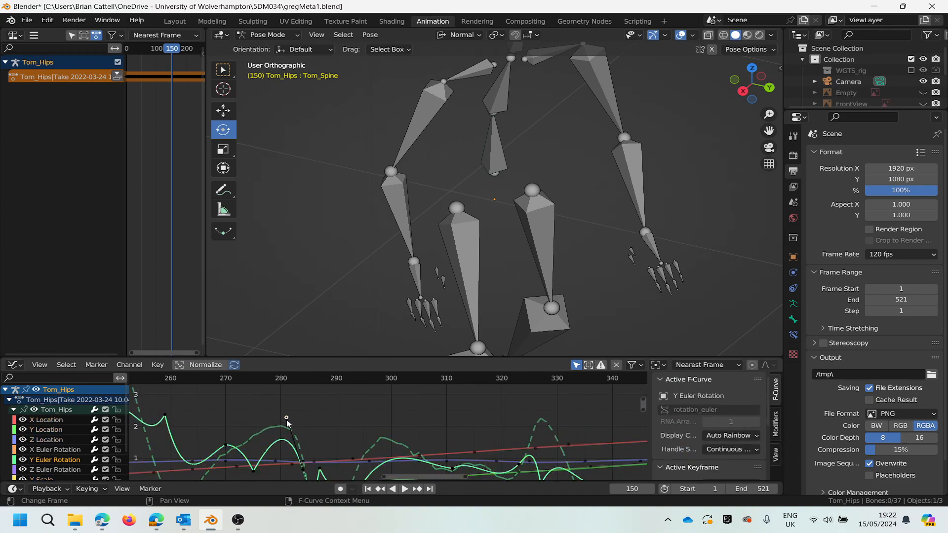
left_click_drag(286, 418, 288, 421)
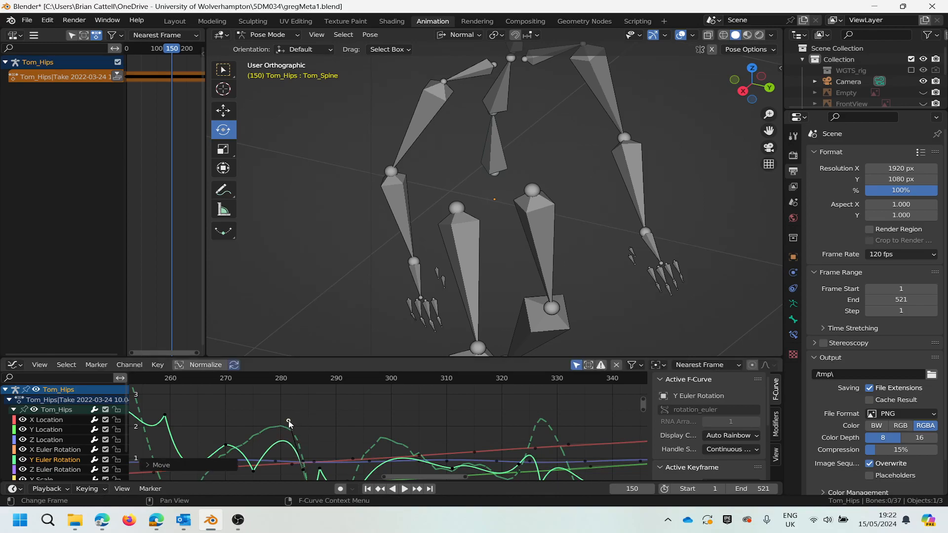
scroll(290, 420, "down", 3)
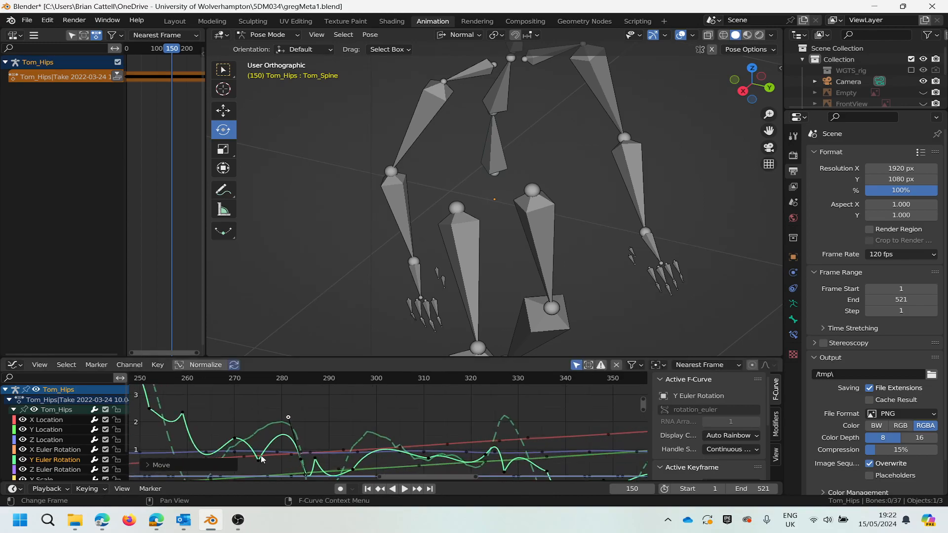
left_click_drag(286, 420, 283, 424)
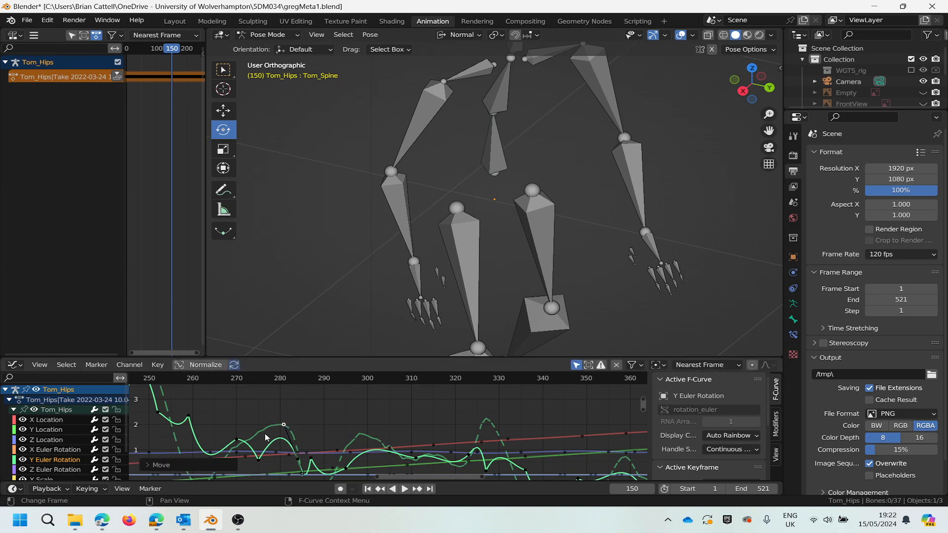
Step: Raise the Y Euler Rotation keyframe in the dip near frame 275, placing it at frame 276 with a value of 1.58°
left_click(259, 459)
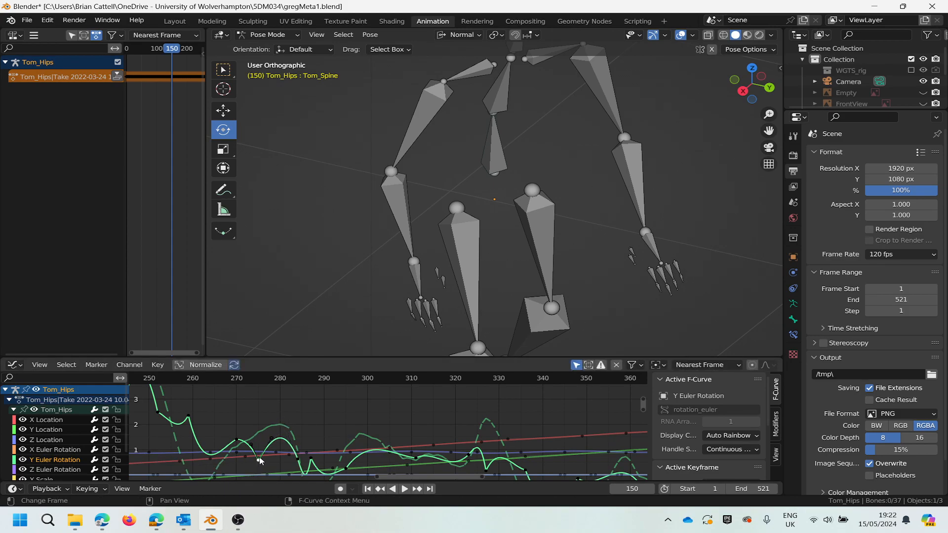
key("g")
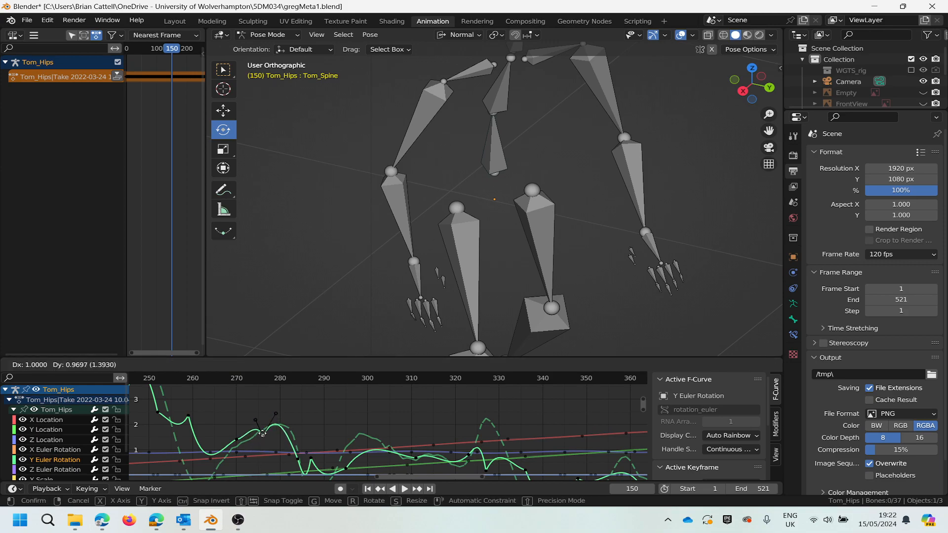
left_click(262, 433)
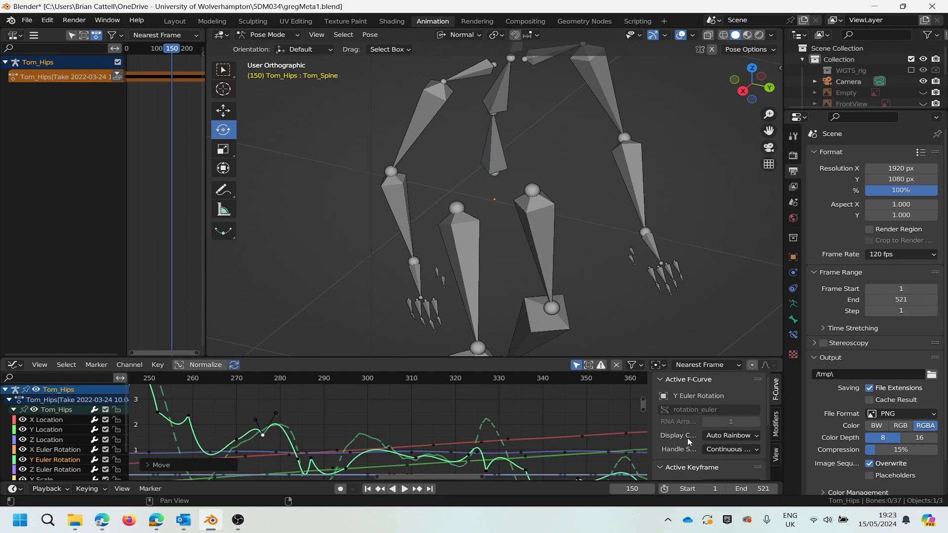
Step: Set the interpolation of the Y Euler Rotation keyframe at frame 276 to Circular
scroll(733, 425, "down", 3)
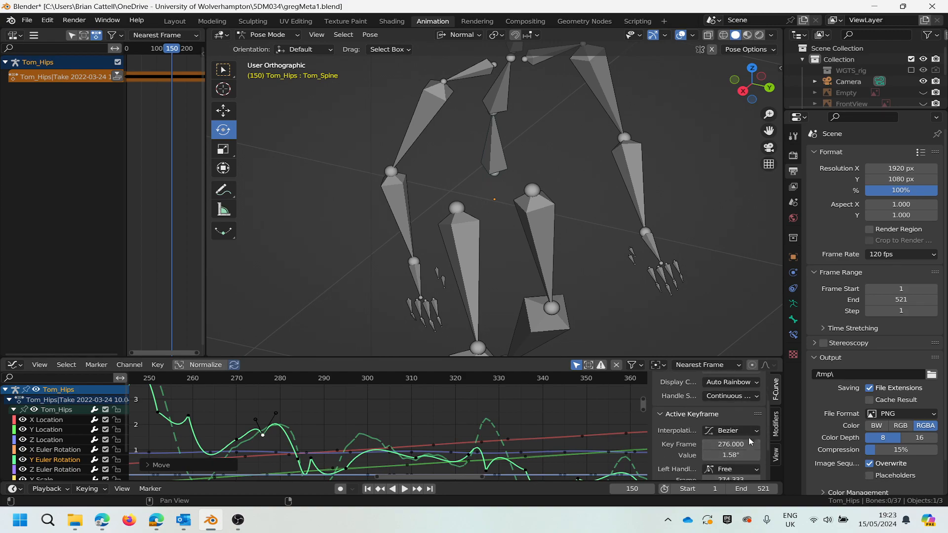
left_click(732, 430)
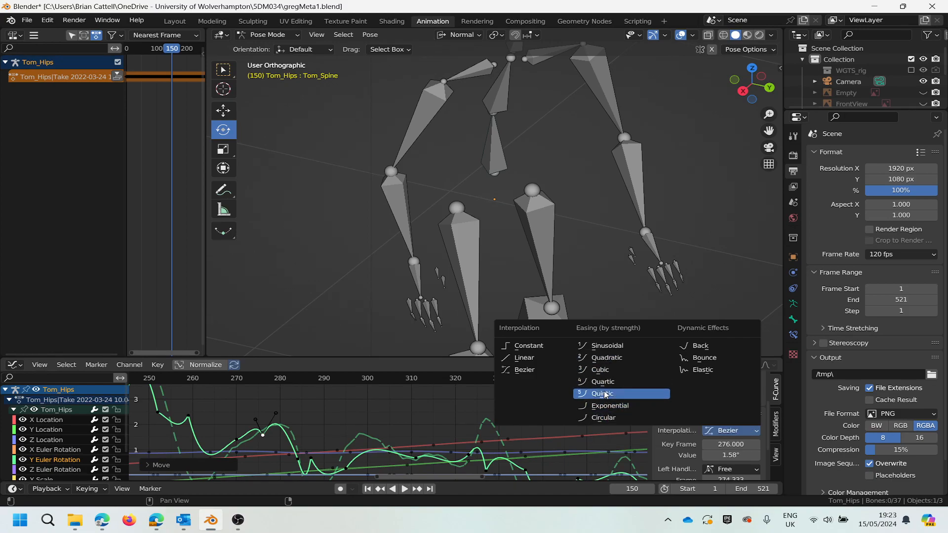
left_click(603, 418)
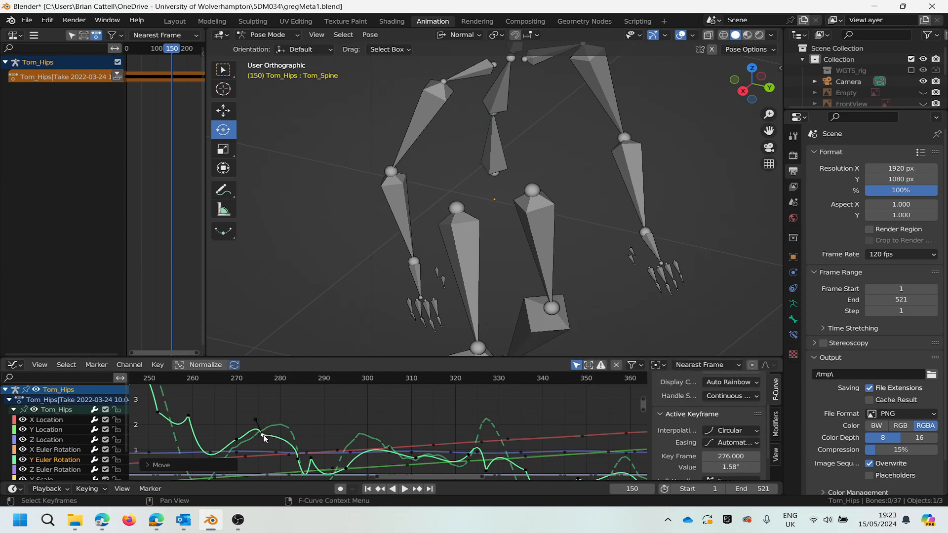
Step: Adjust the keyframe at frame 276 and its left handle, raising the keyframe's value to 1.72°
left_click(255, 421)
left_click_drag(257, 422, 263, 430)
left_click(263, 436)
scroll(264, 430, "up", 5)
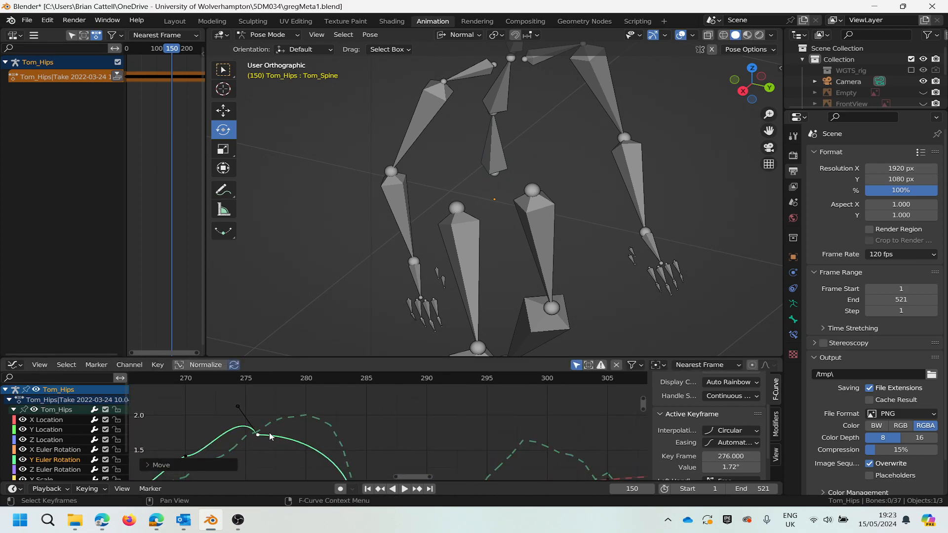
Step: Lower the left handle of the Y Euler Rotation keyframe at frame 276 to a value of about 1.9
left_click(237, 409)
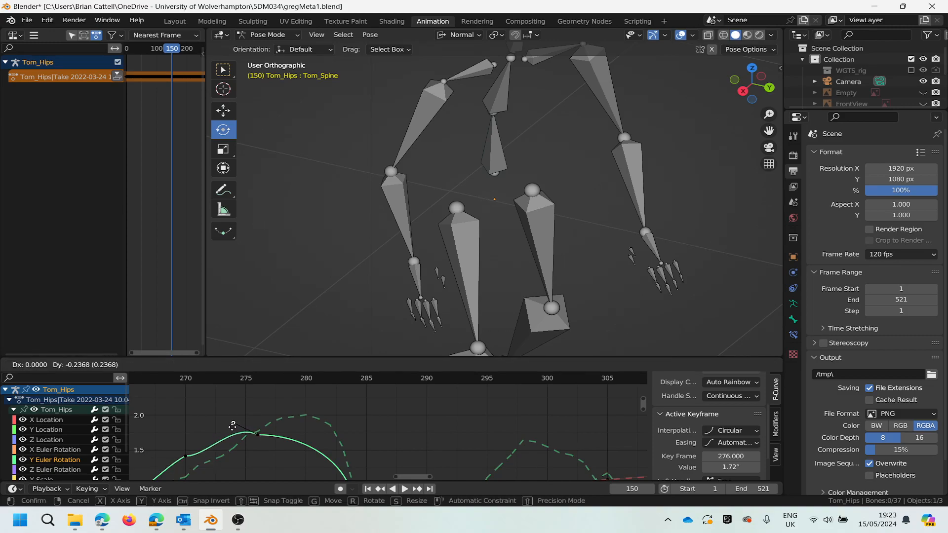
left_click(232, 428)
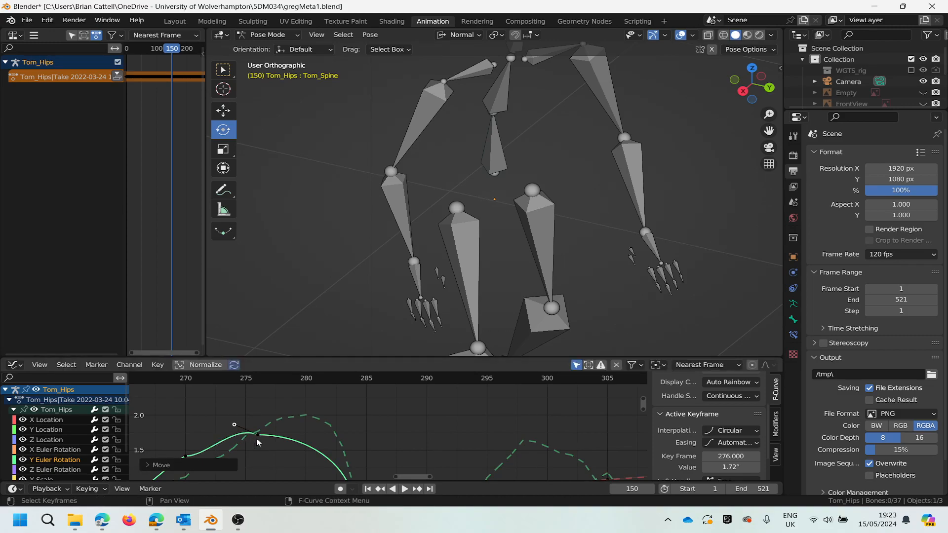
scroll(253, 442, "down", 3)
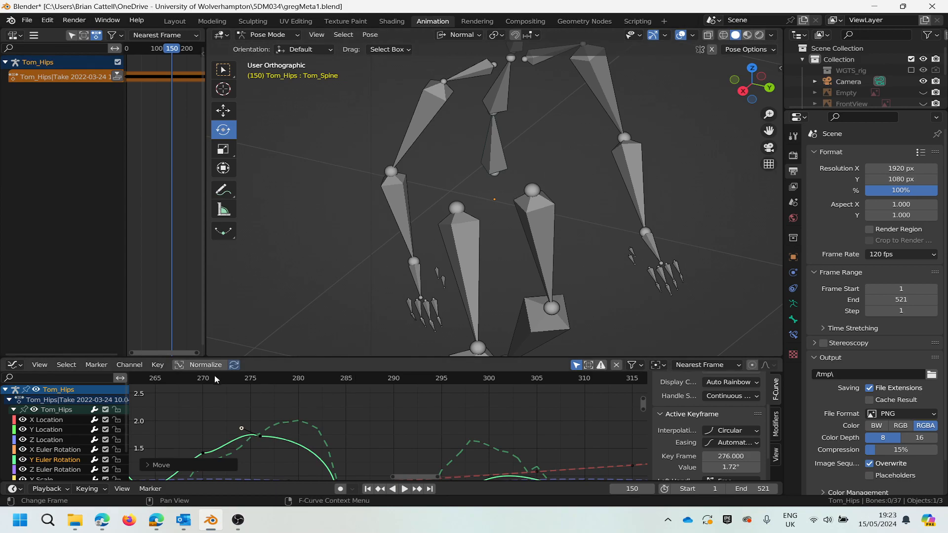
Step: Move the playhead to frame 265 and clear the 3D viewport's view lock
left_click_drag(254, 379, 201, 384)
key("Escape")
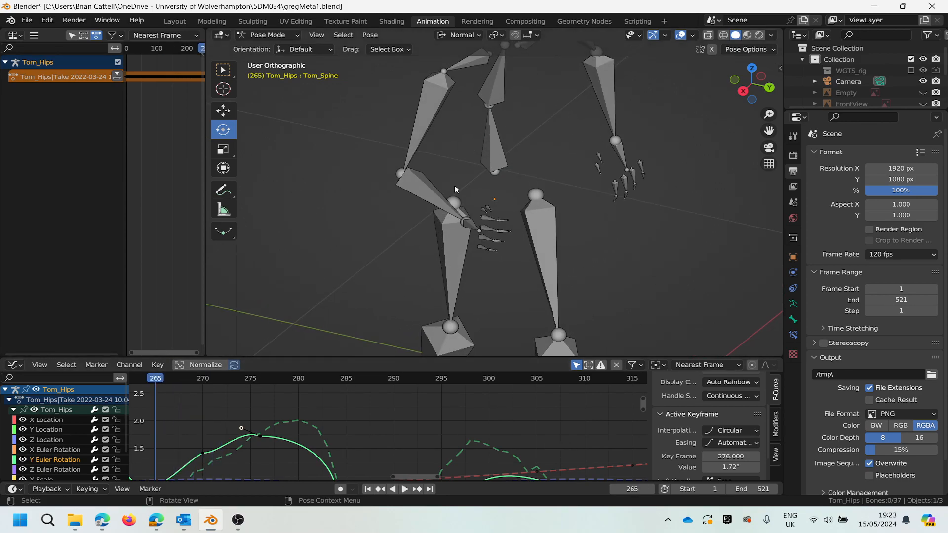
left_click(316, 34)
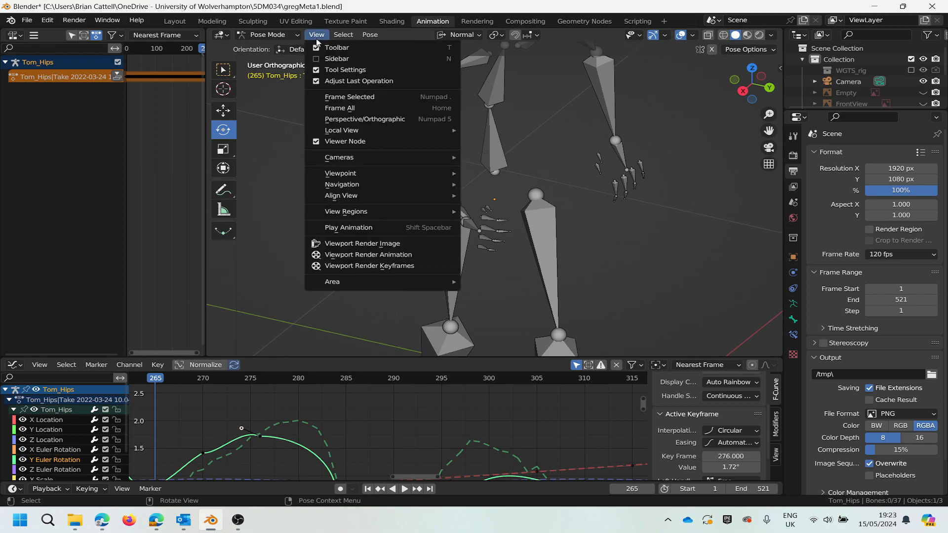
mouse_move(339, 179)
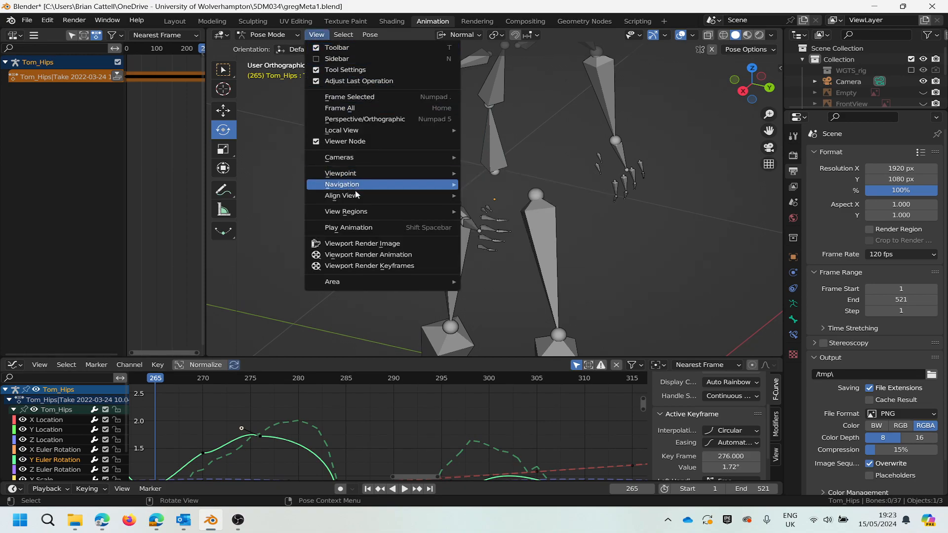
mouse_move(408, 208)
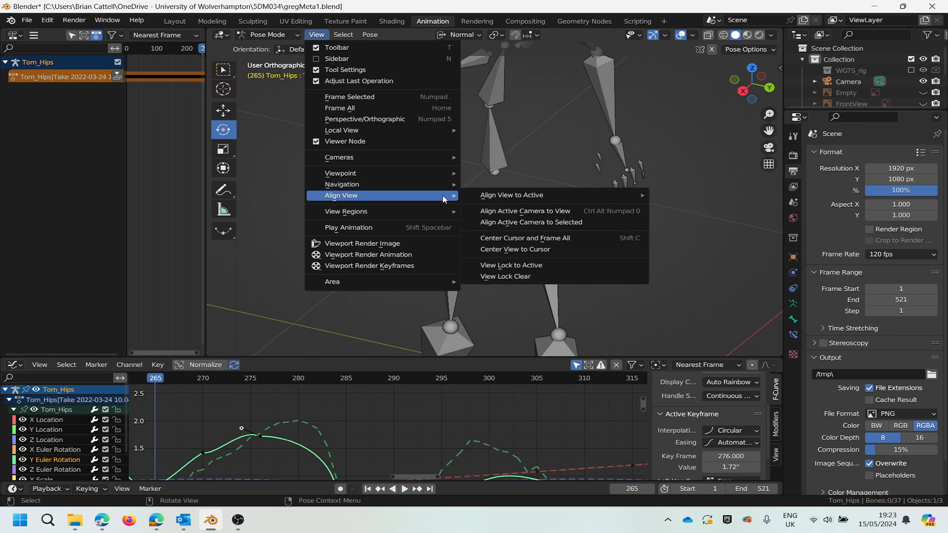
left_click(508, 279)
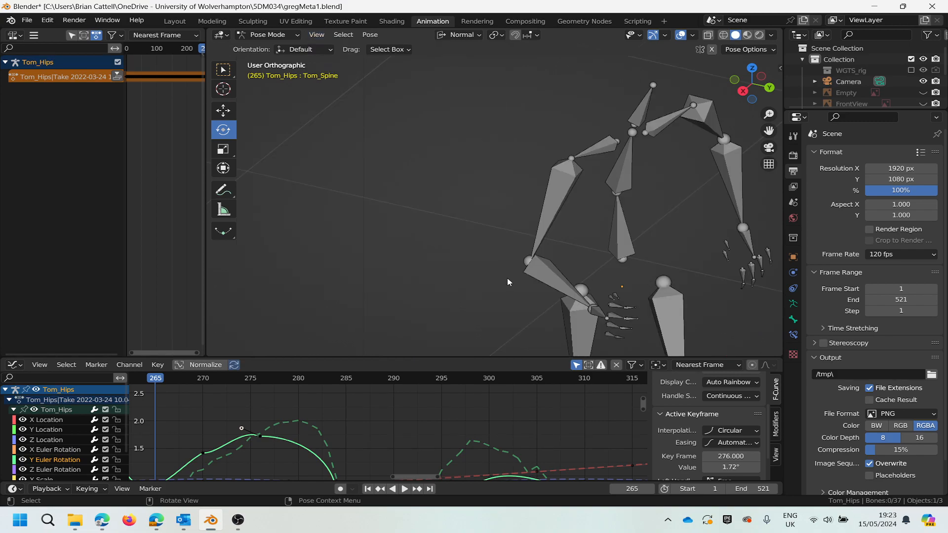
Step: Play the animation from frame 264 and examine the skeleton's stumbling motion
scroll(689, 277, "down", 5)
scroll(694, 304, "up", 2)
scroll(694, 303, "down", 4)
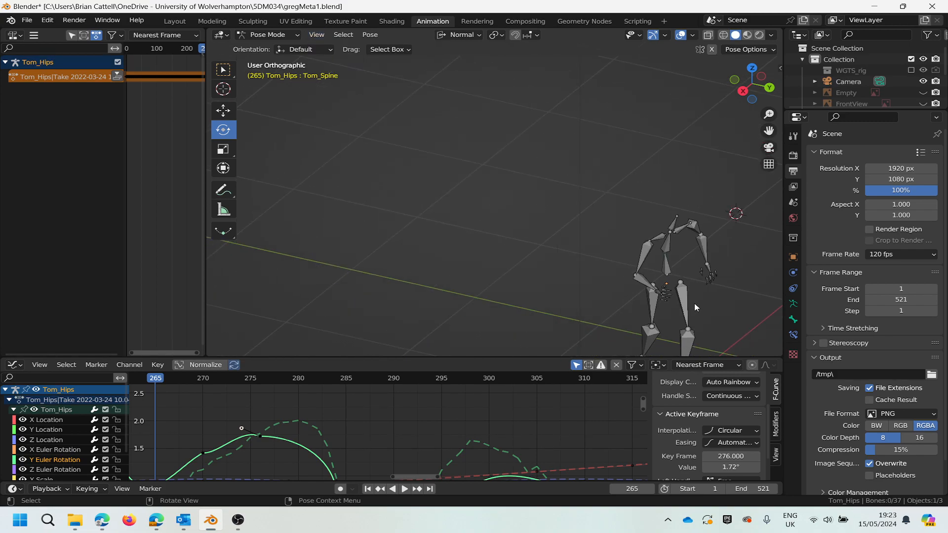
scroll(719, 317, "up", 5)
middle_click_drag(667, 265, 696, 261)
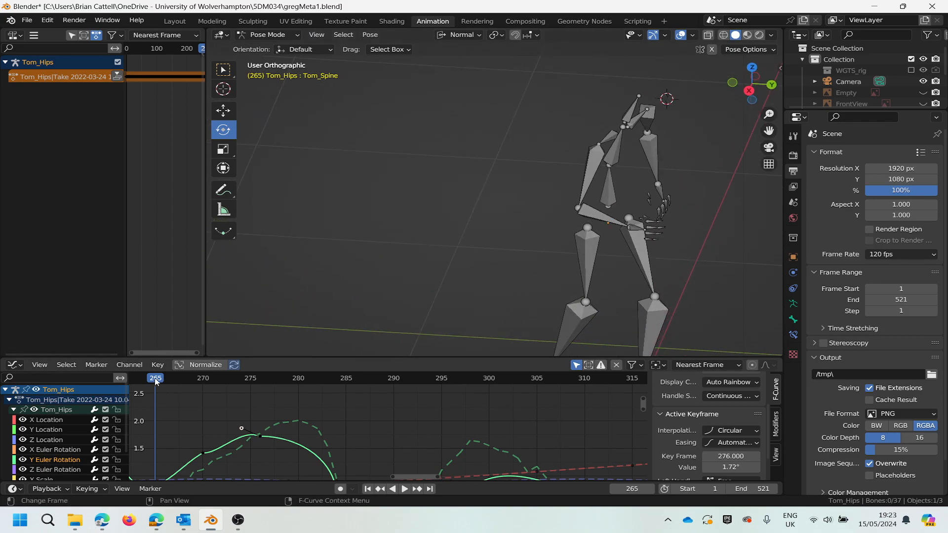
left_click_drag(151, 380, 148, 382)
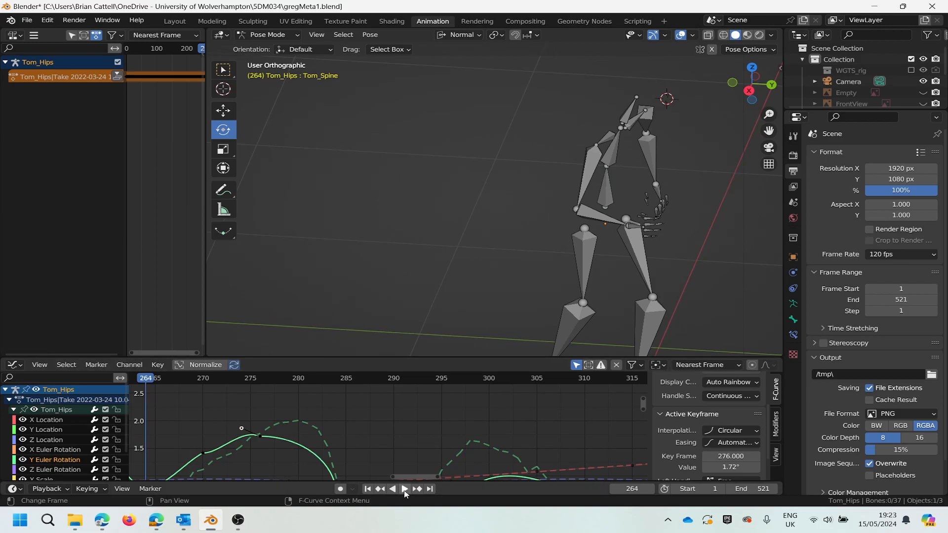
key("space")
scroll(419, 321, "down", 4)
scroll(745, 340, "up", 8)
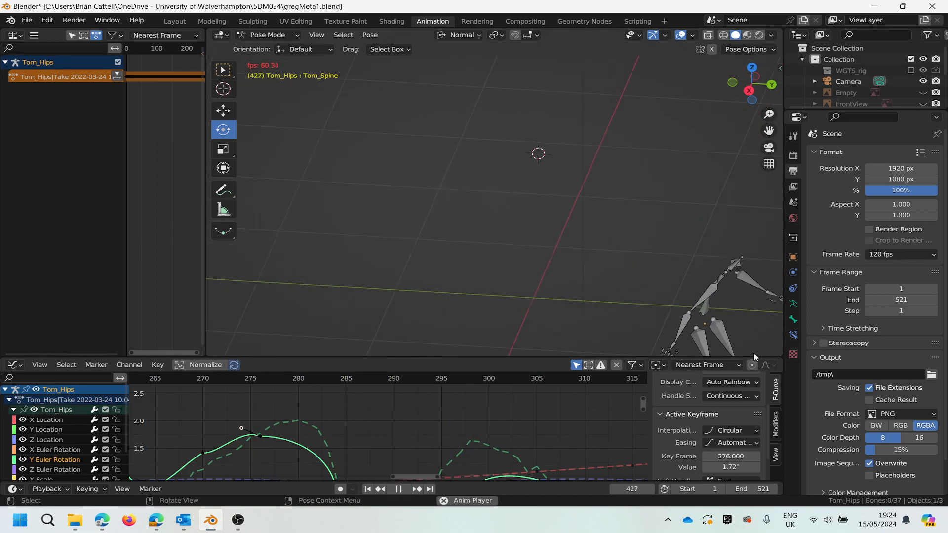
scroll(740, 336, "down", 8)
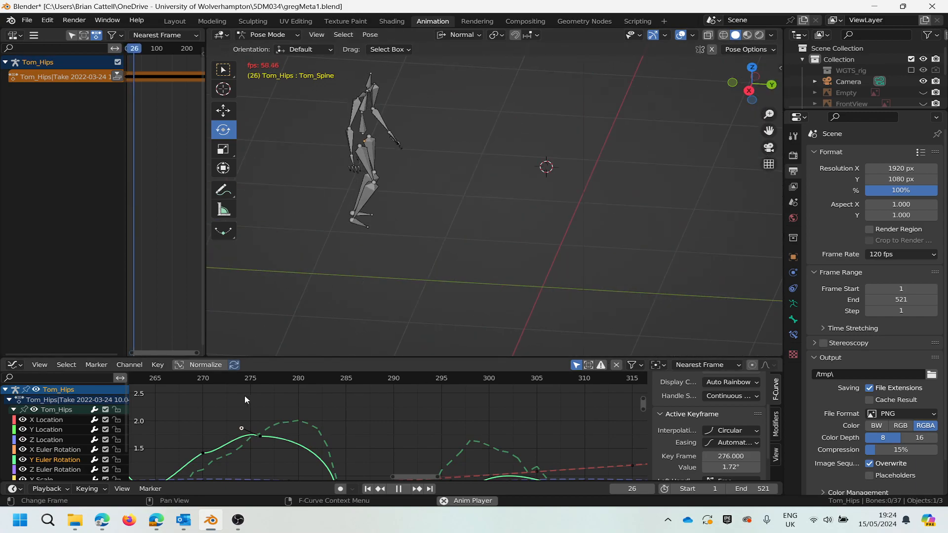
Step: Replay the animation from about frame 271 and examine the walk from a level viewing angle
left_click(217, 375)
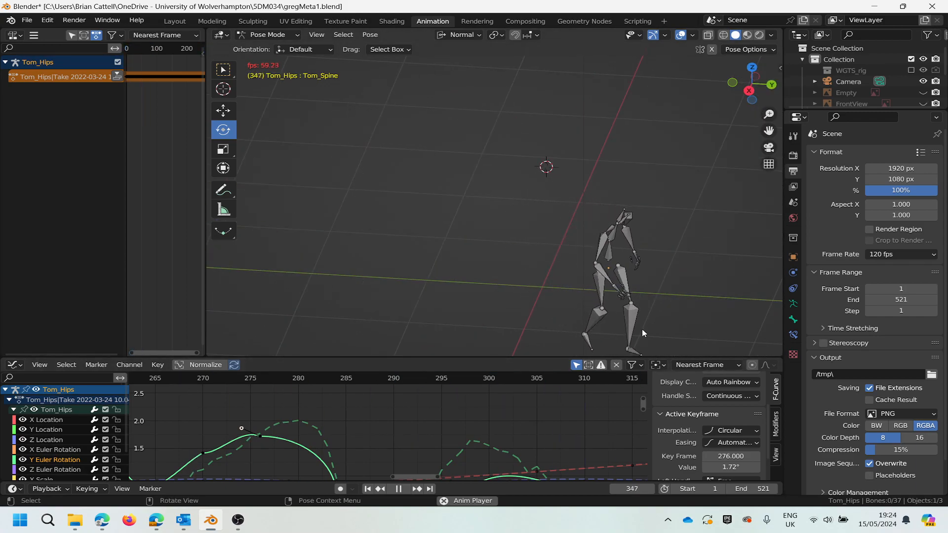
scroll(652, 299, "down", 2)
middle_click_drag(619, 213, 542, 291)
scroll(617, 195, "down", 4)
scroll(646, 243, "up", 4)
scroll(631, 253, "up", 3)
middle_click_drag(629, 250, 567, 280)
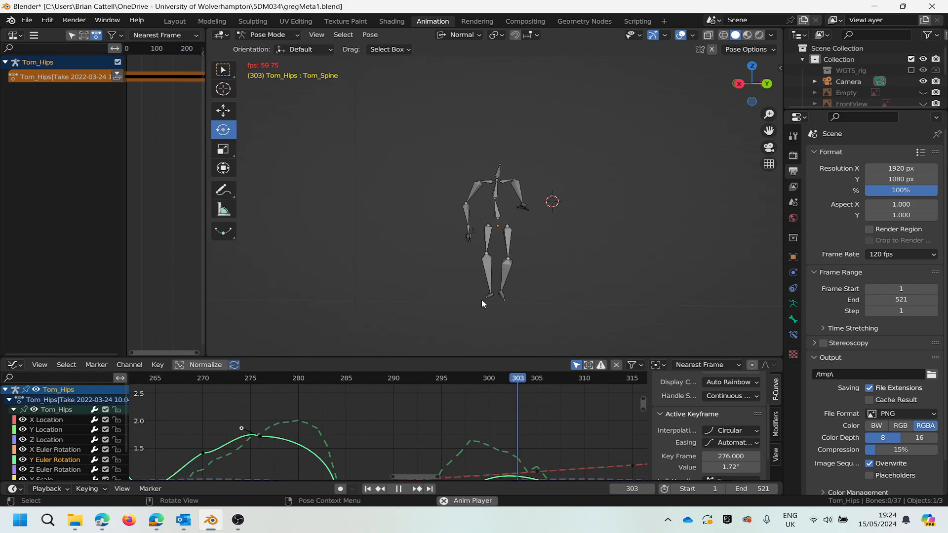
Step: Raise the Y Euler Rotation keyframe in the dip near frame 327 to 2.05° at frame 328, and adjust its right handle
scroll(389, 418, "down", 4)
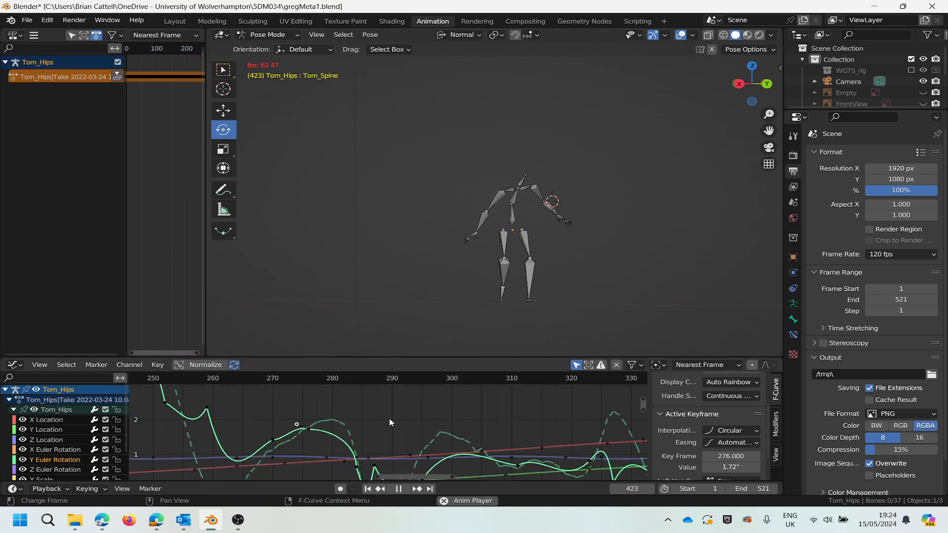
scroll(389, 429, "down", 3)
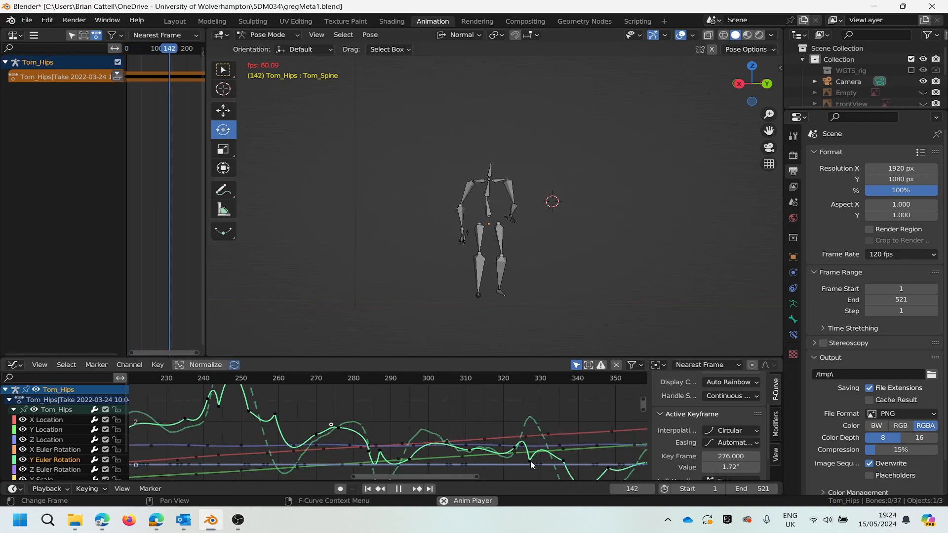
left_click(530, 463)
left_click_drag(530, 463, 490, 419)
left_click(527, 400)
scroll(534, 433, "up", 3)
left_click_drag(555, 409, 552, 422)
Step: Examine the edited Y Euler Rotation curve over the whole take during playback, and stop the animation
scroll(551, 430, "down", 2)
scroll(553, 446, "down", 9)
scroll(615, 455, "up", 2)
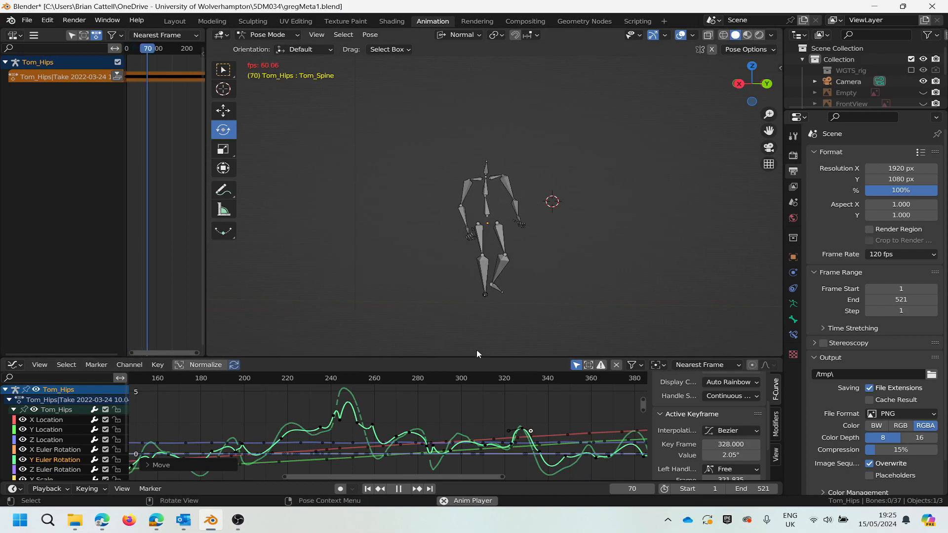
scroll(493, 425, "up", 3)
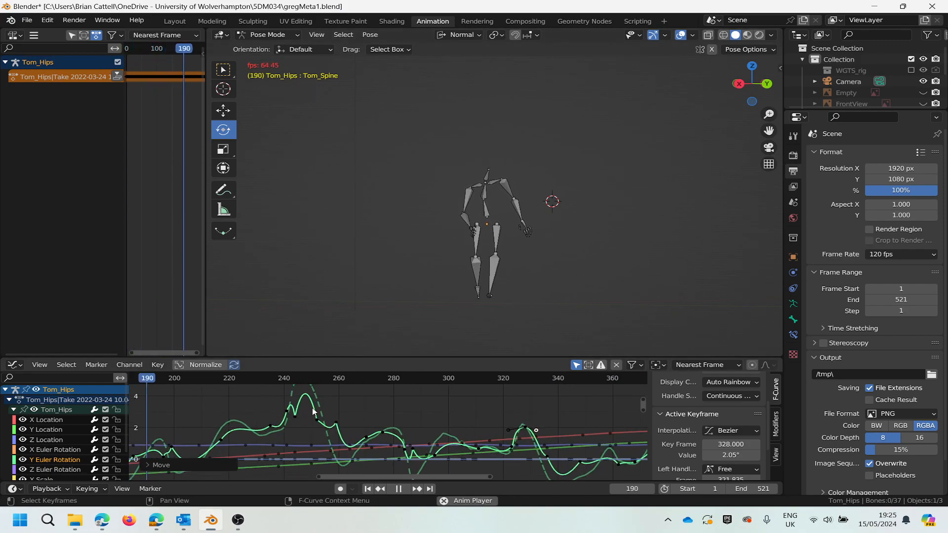
scroll(551, 418, "down", 4)
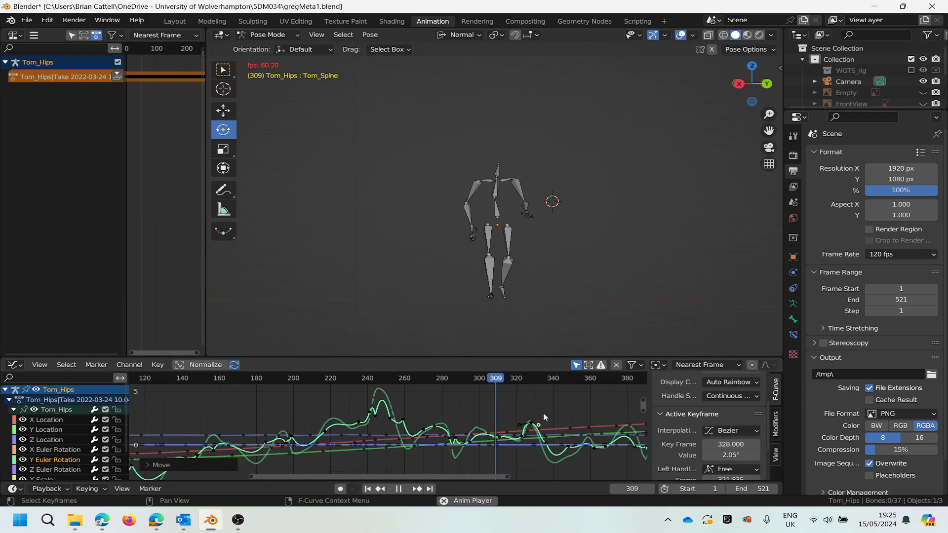
scroll(557, 419, "down", 2)
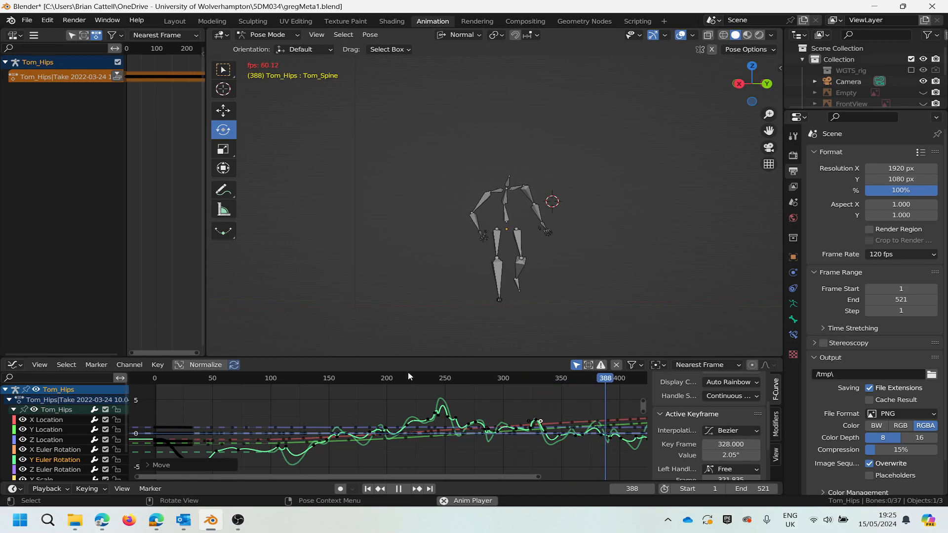
key("space")
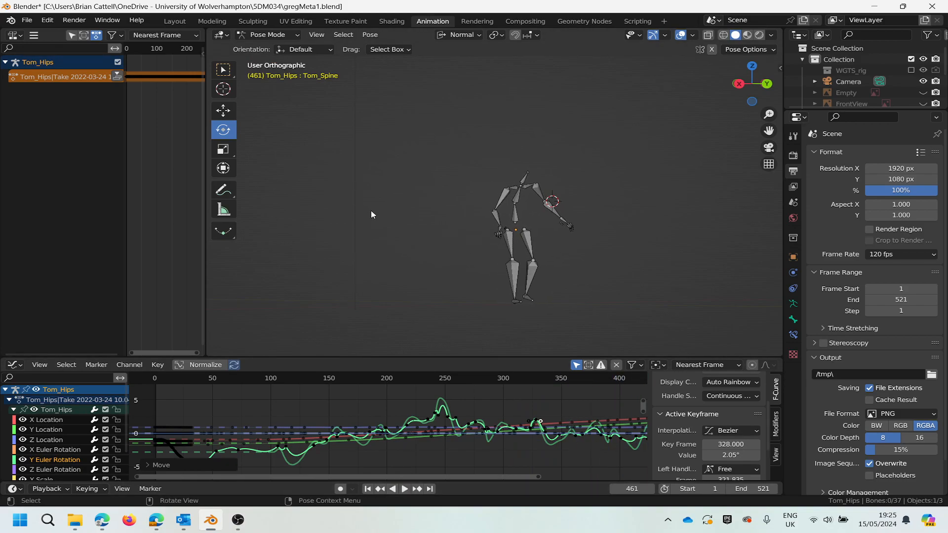